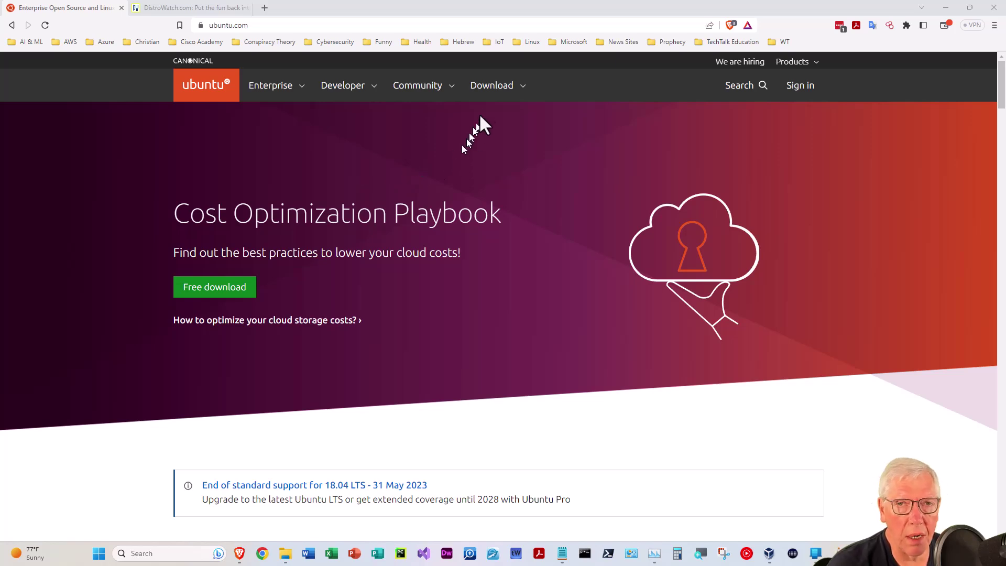
Go from the ubuntu.com Download menu to the Get Ubuntu Server page and scan its options
left_click(492, 89)
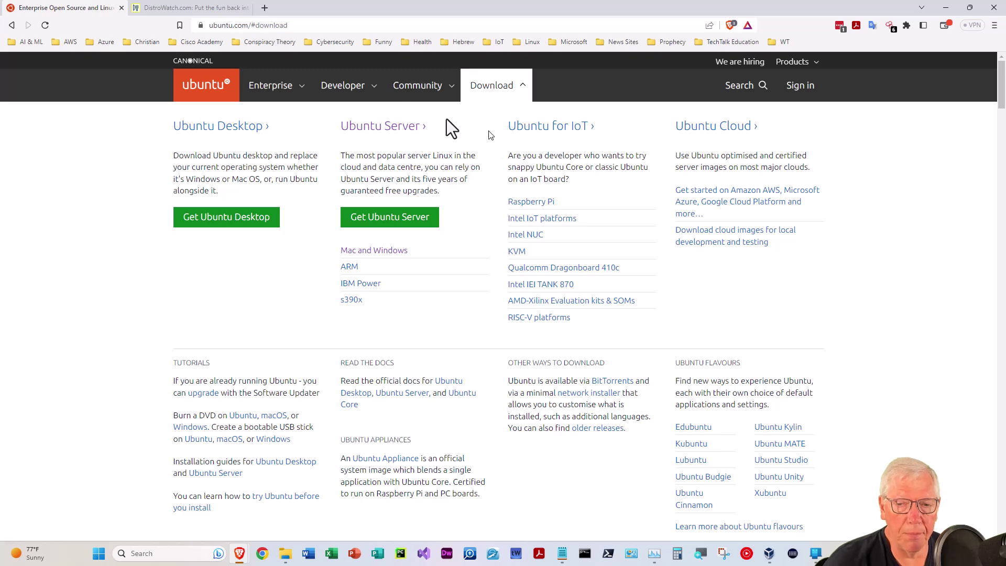
left_click(404, 226)
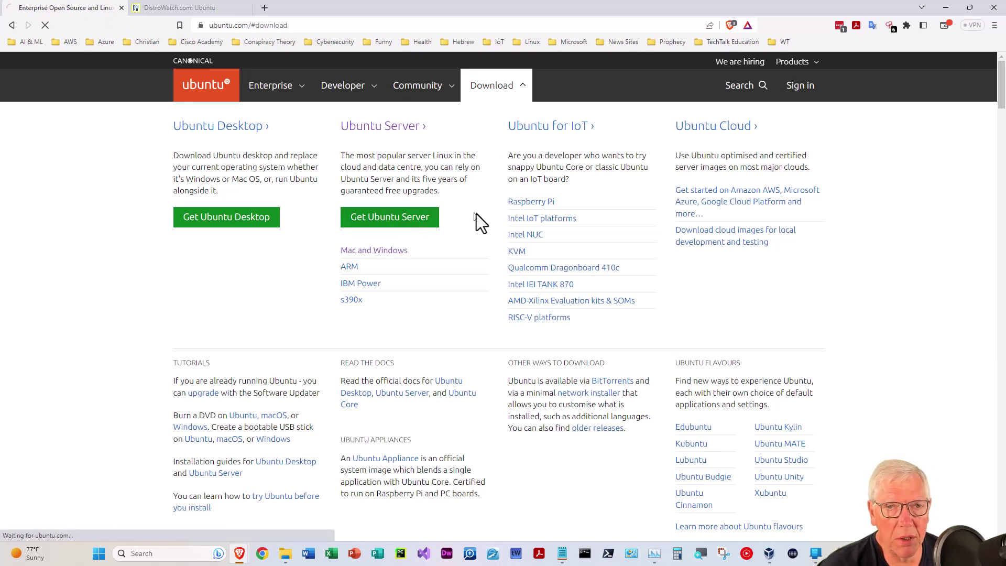
scroll(468, 304, "down", 5)
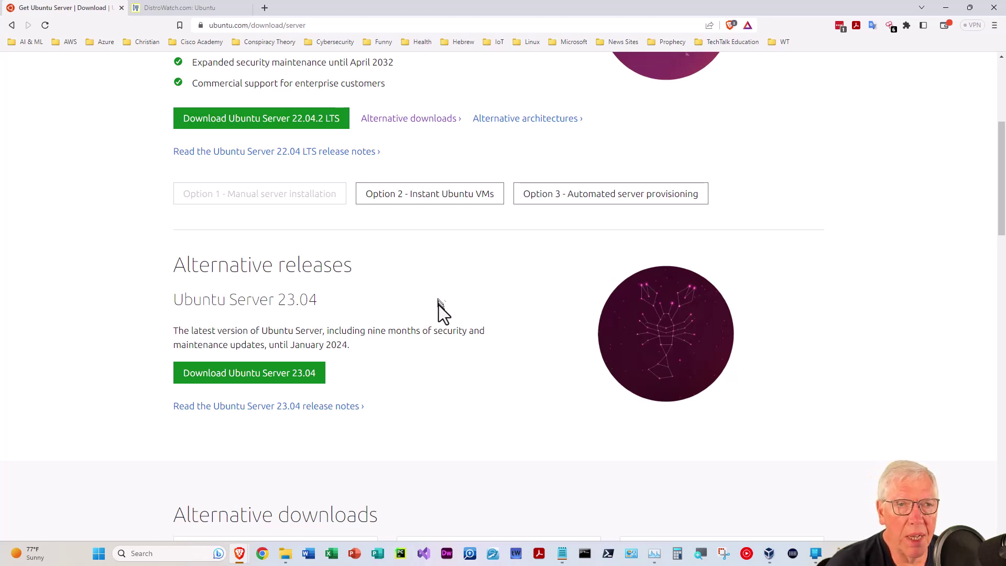
scroll(438, 305, "up", 1)
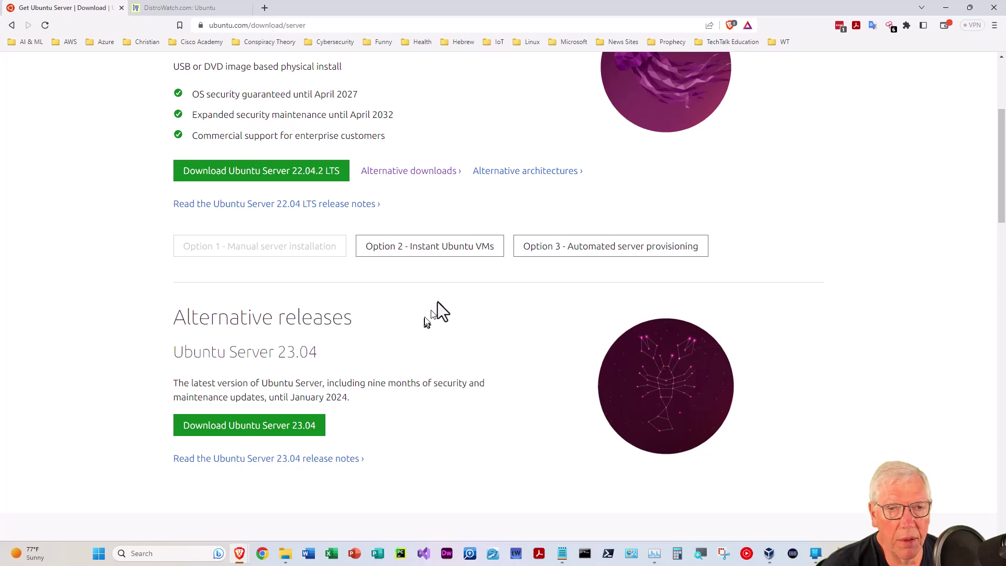
Compare the Multipass and manual install options, request the 22.04.2 LTS ISO, then cancel saving
left_click(419, 250)
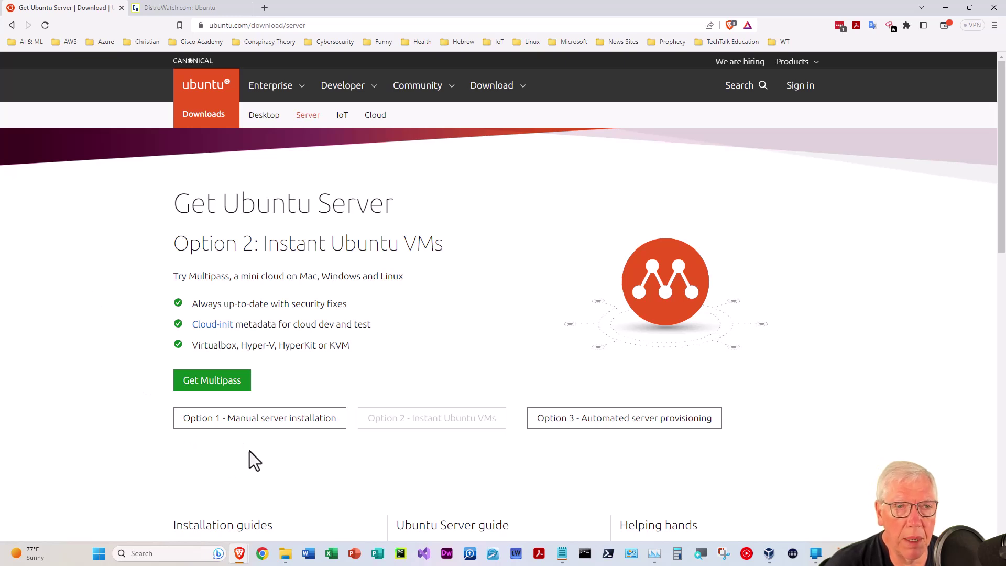
left_click(260, 422)
scroll(362, 388, "down", 3)
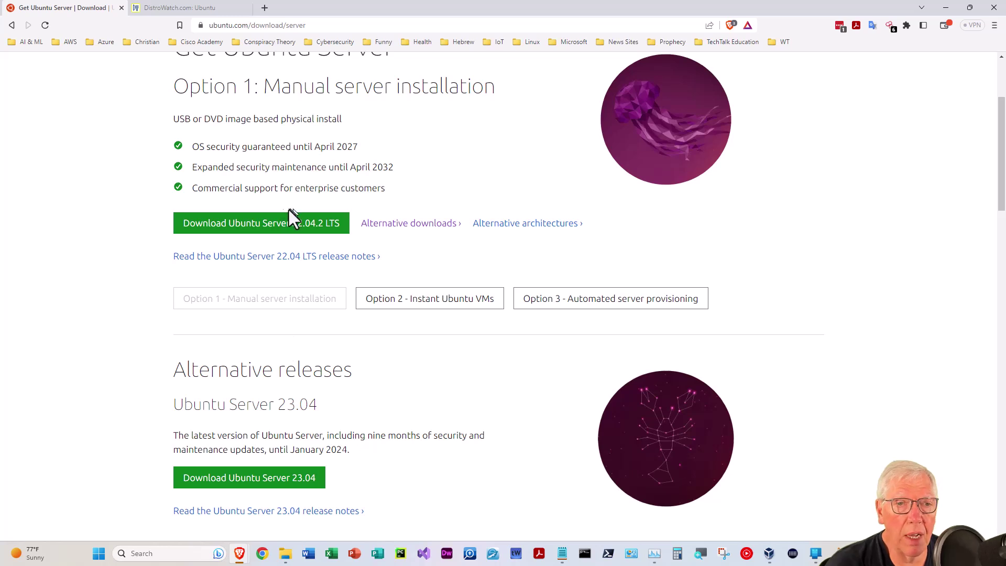
left_click(260, 224)
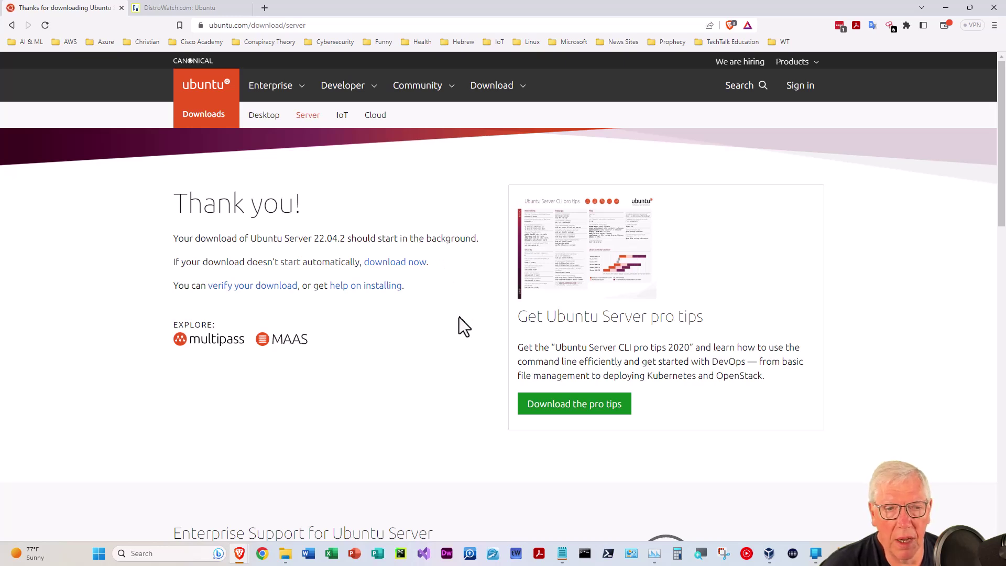
scroll(457, 313, "down", 2)
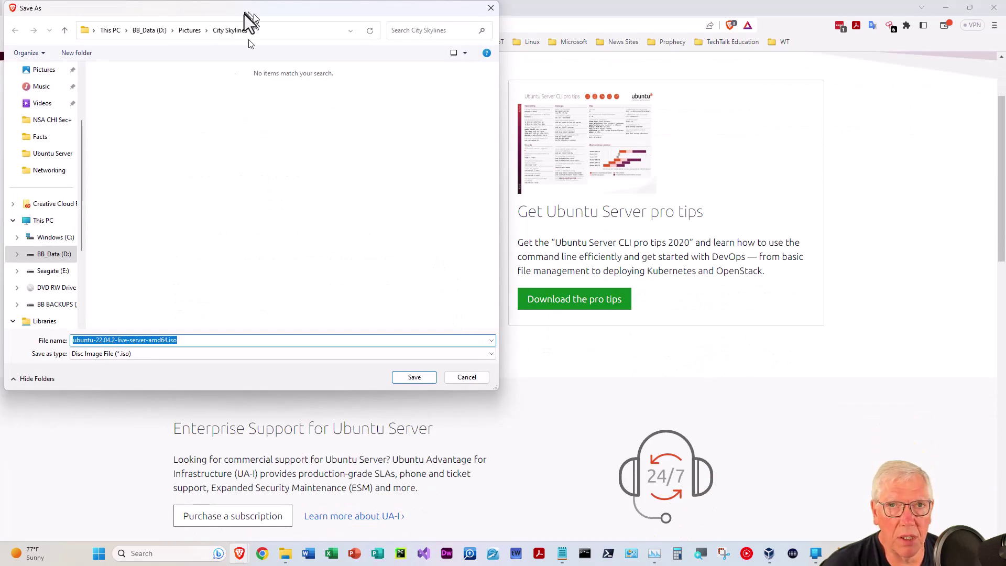
left_click(466, 376)
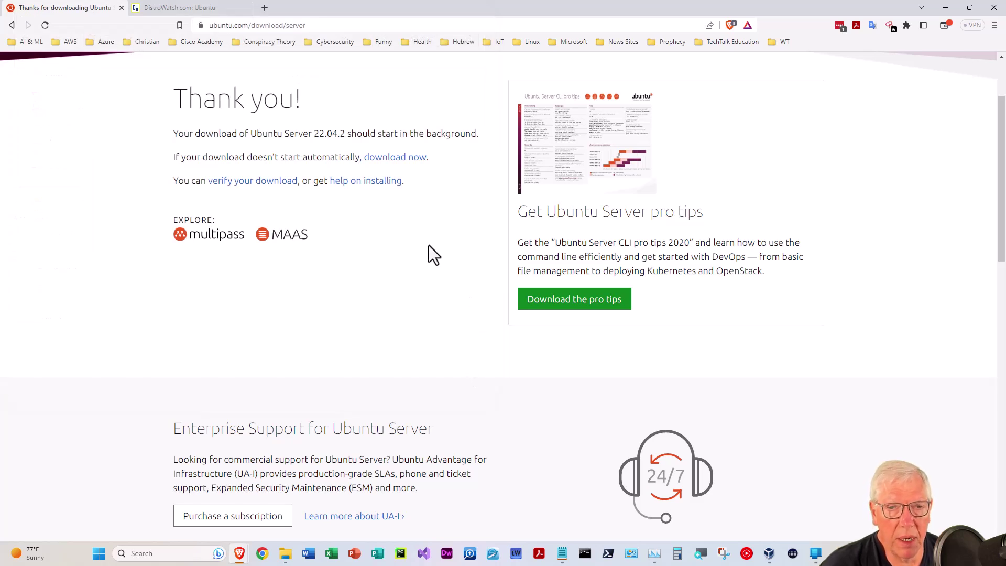
scroll(375, 247, "up", 3)
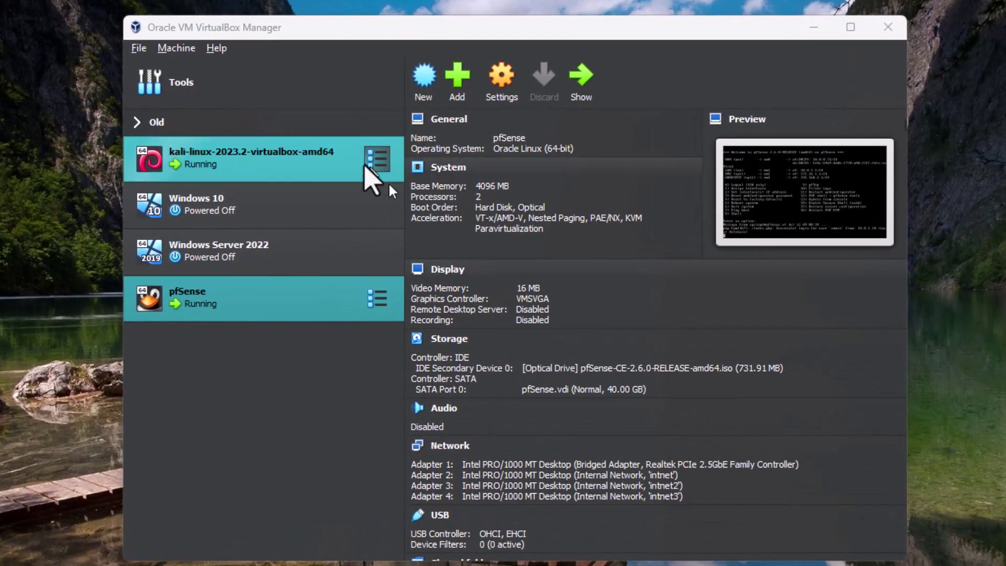
Start a new virtual machine named 'Ubuntu Server 20.04'
left_click(418, 79)
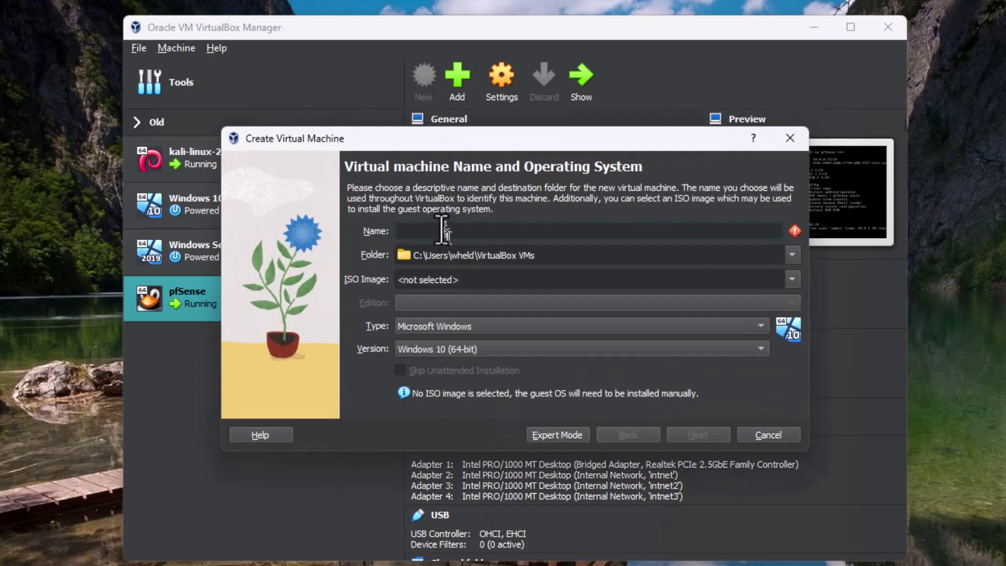
type("U")
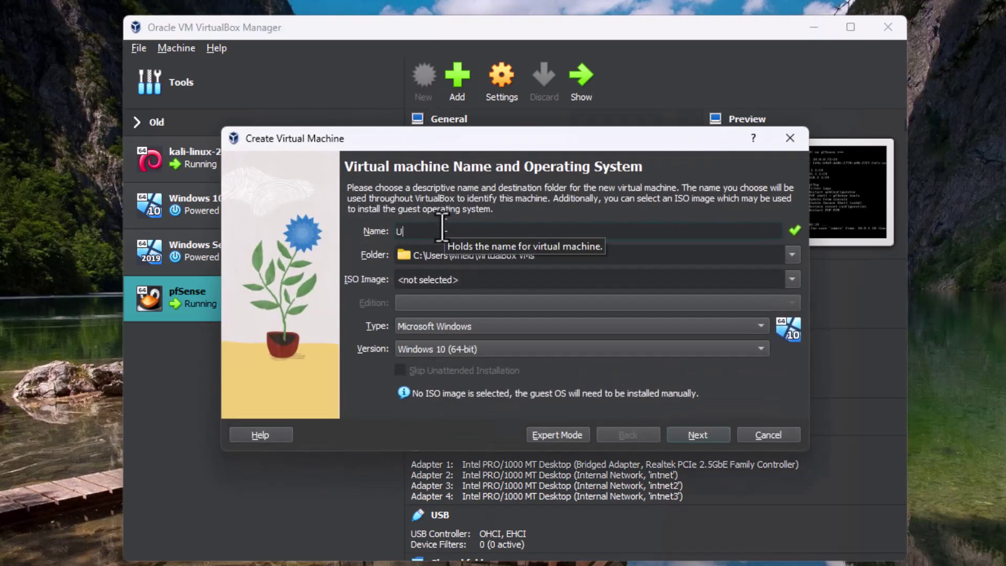
type("buntu Server 20.04")
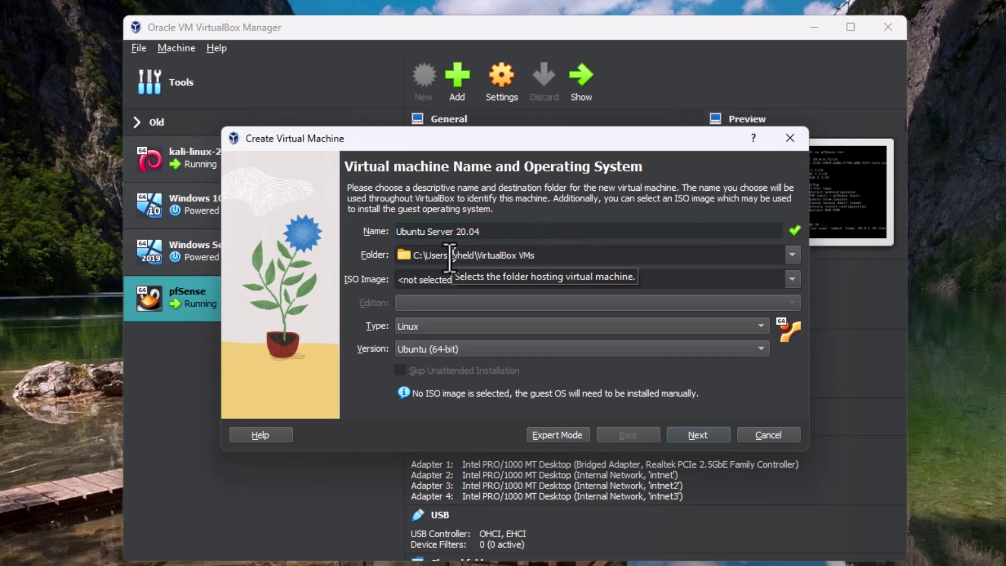
Set the machine folder to D:\VirtualBox VMs\Ubuntu Server via the Other... folder browser
left_click(792, 255)
left_click(500, 294)
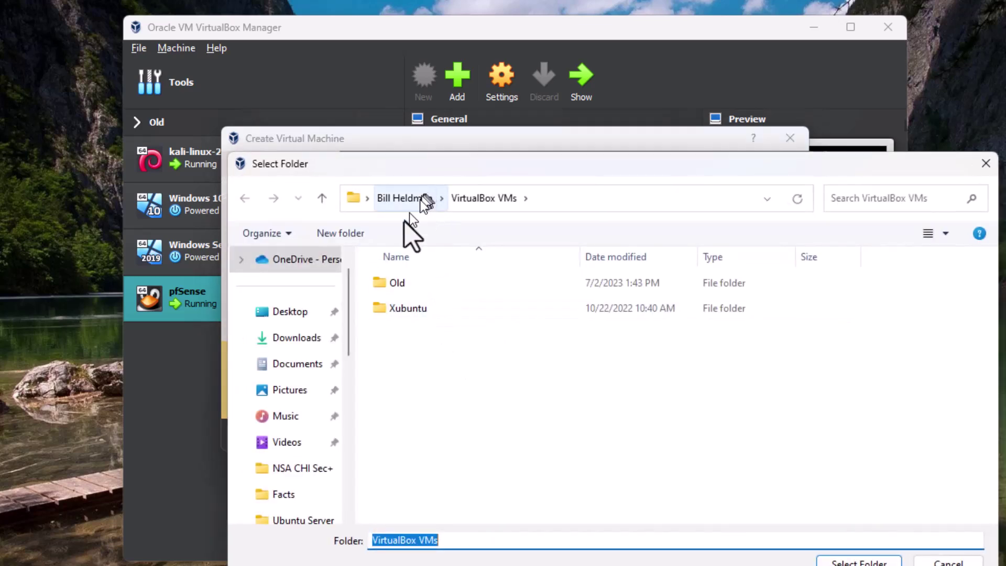
scroll(298, 443, "down", 7)
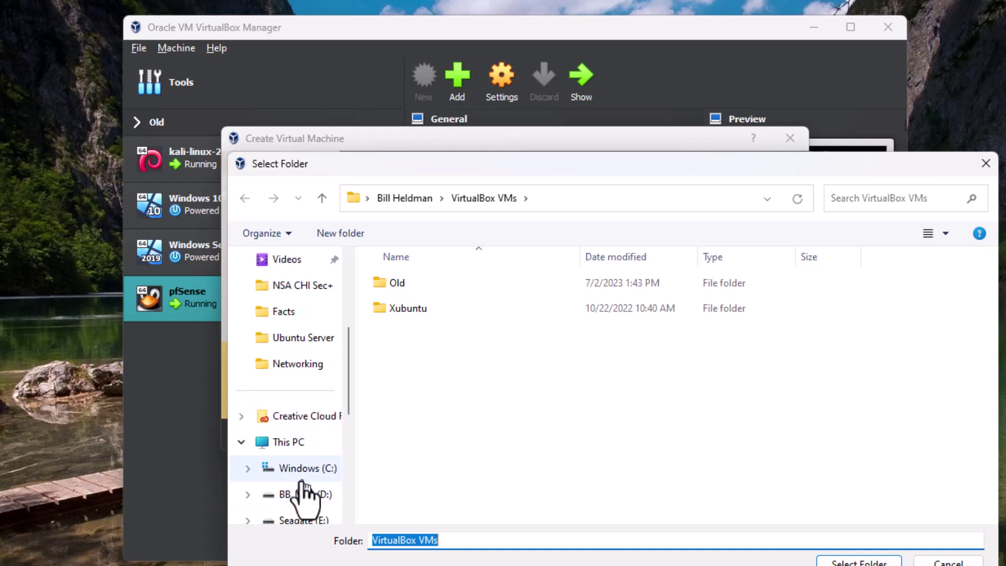
left_click(306, 494)
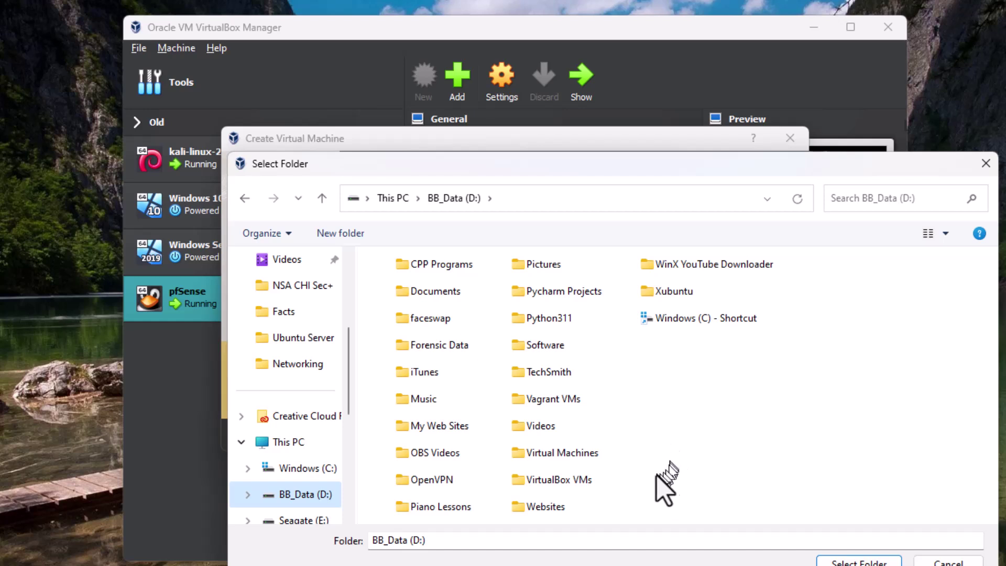
left_click(530, 477)
double_click(530, 476)
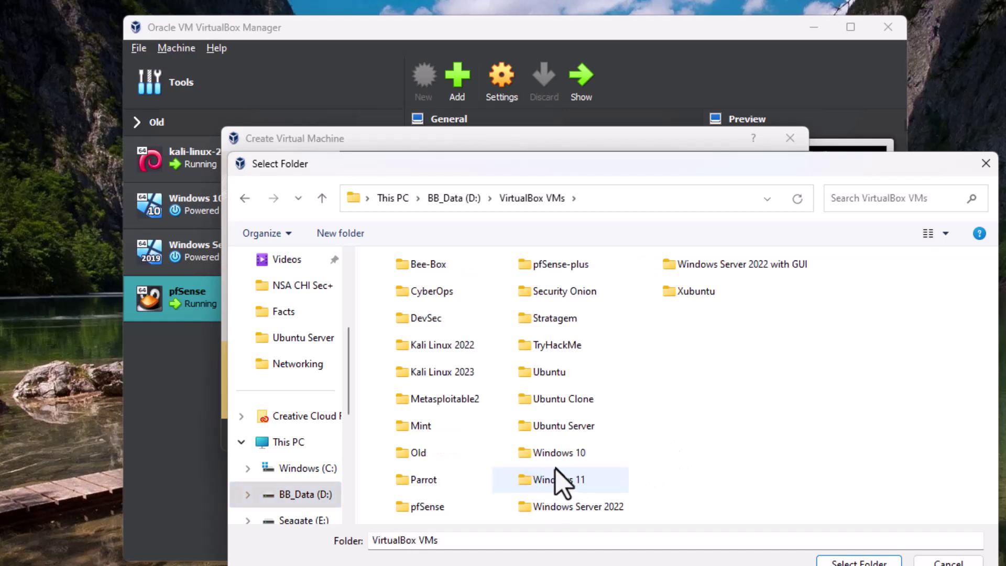
left_click(577, 428)
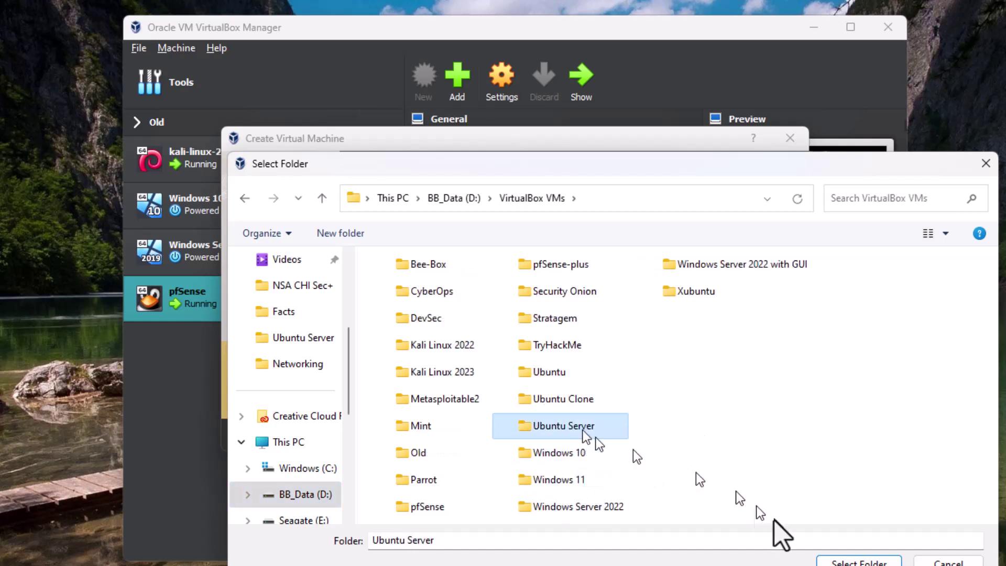
left_click(849, 561)
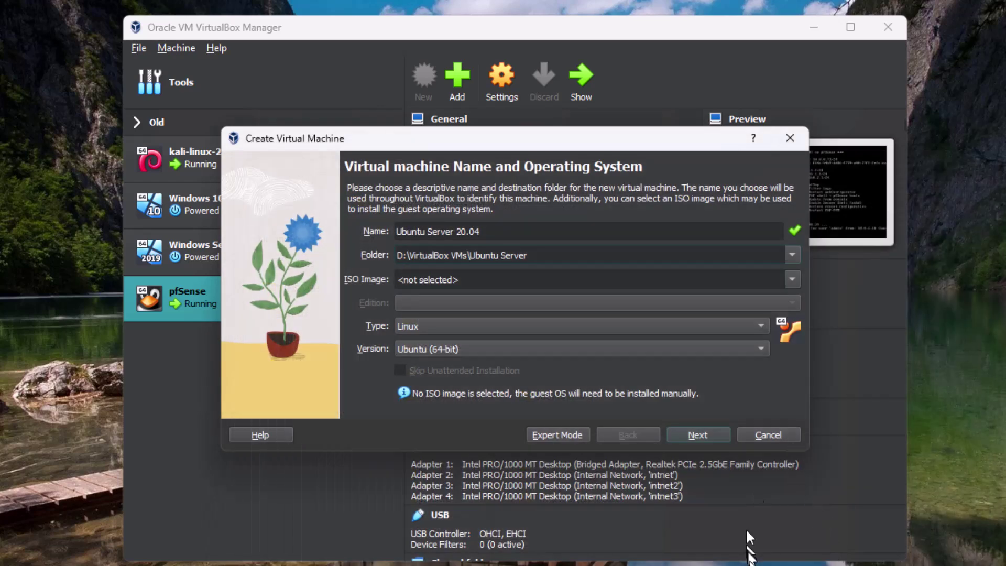
left_click(746, 565)
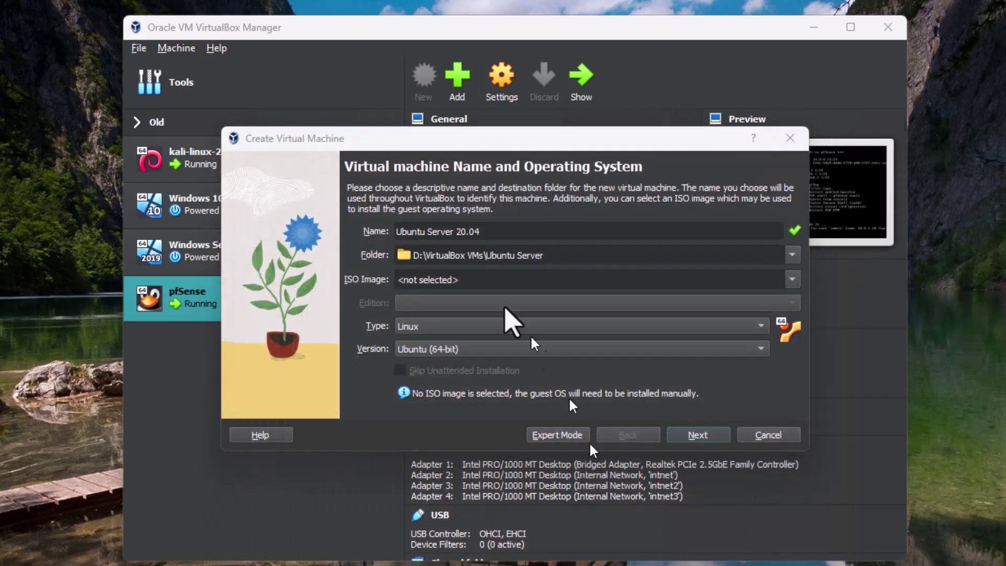
Attach ubuntu-22.04.2-live-server-amd64.iso from D:\Software\Linux\Ubuntu Server as the ISO image
left_click(792, 282)
left_click(439, 305)
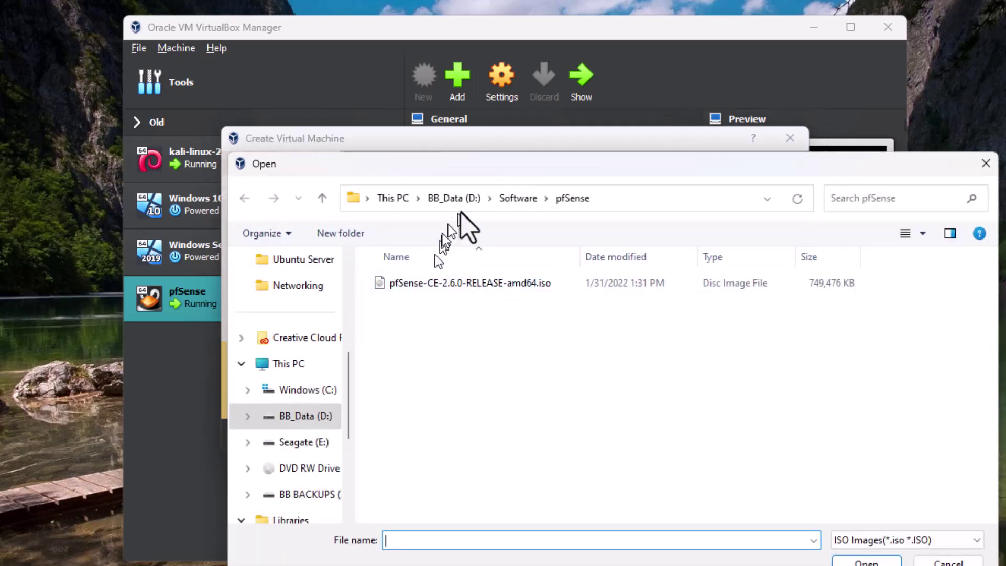
left_click(521, 199)
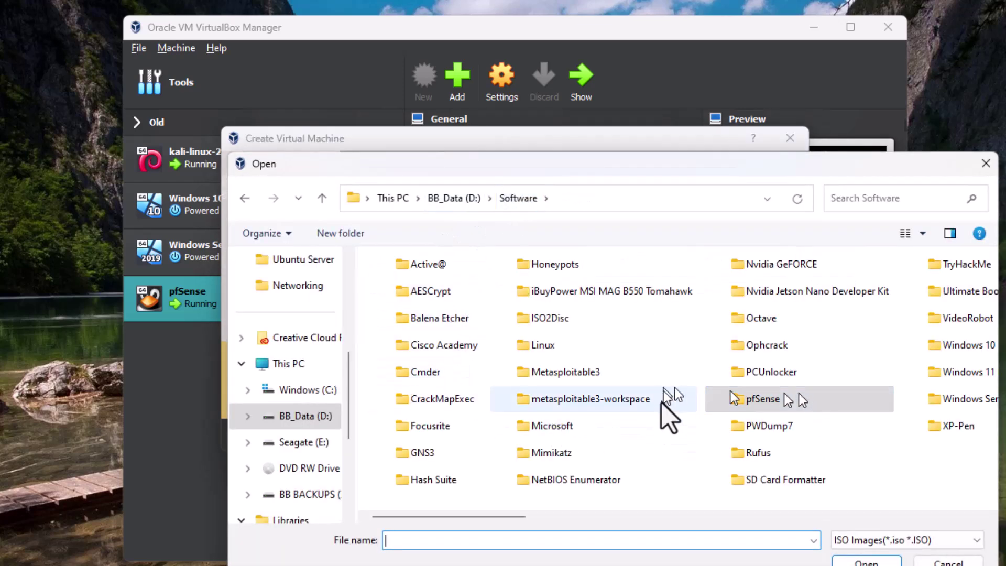
double_click(545, 343)
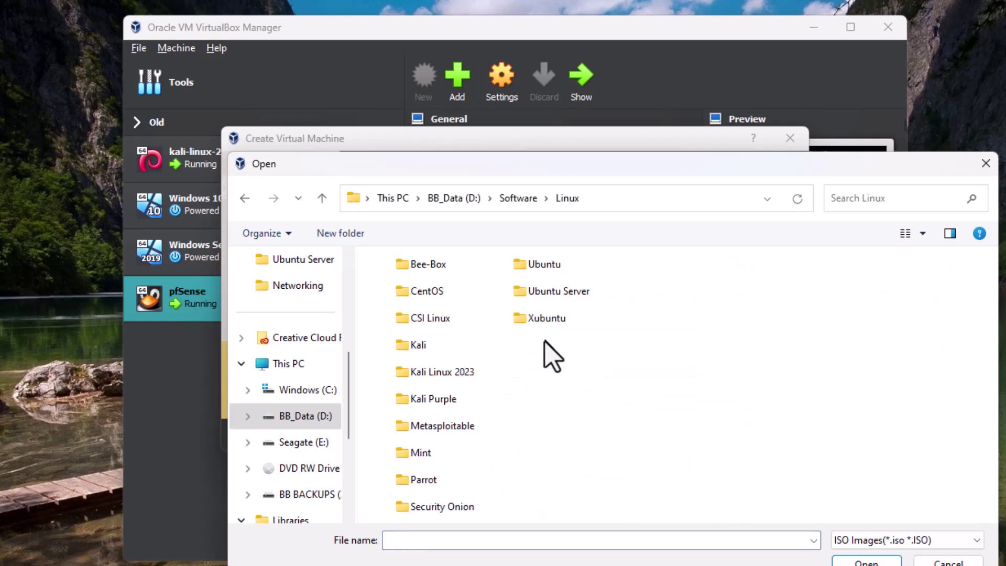
double_click(565, 292)
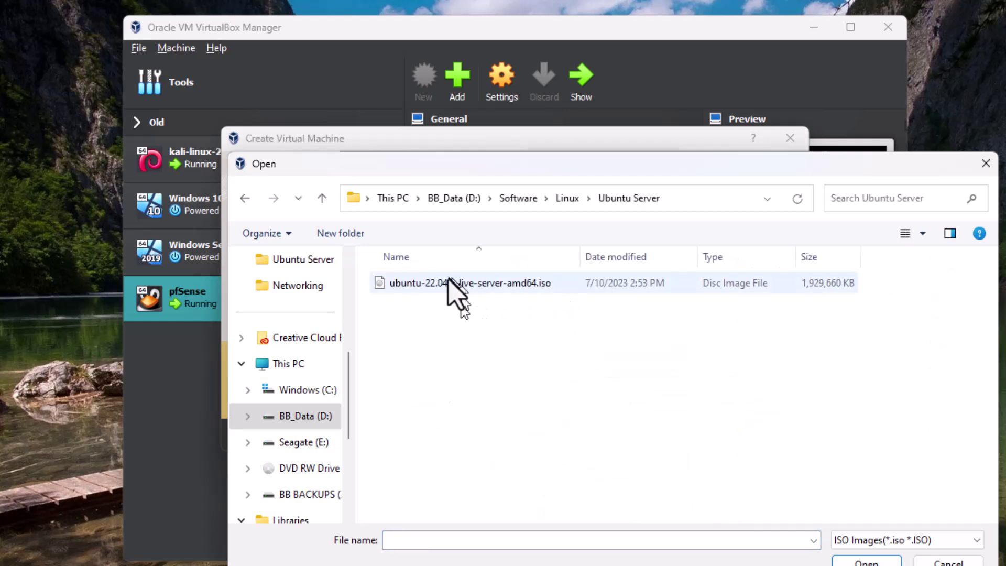
left_click(479, 292)
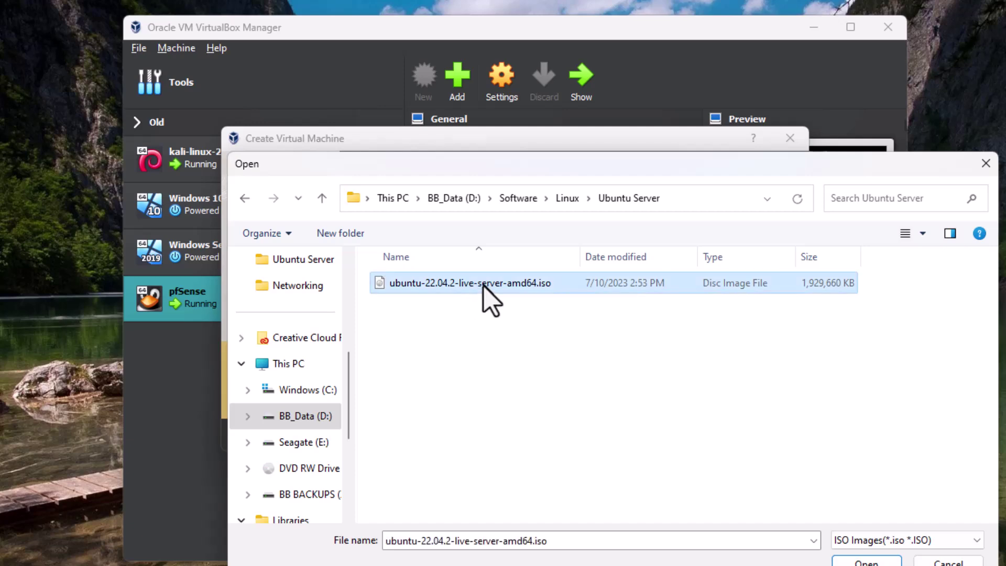
double_click(482, 287)
Rename the machine to Ubuntu Server 22.04 and skip unattended installation
left_click(456, 231)
type("2")
key("Delete")
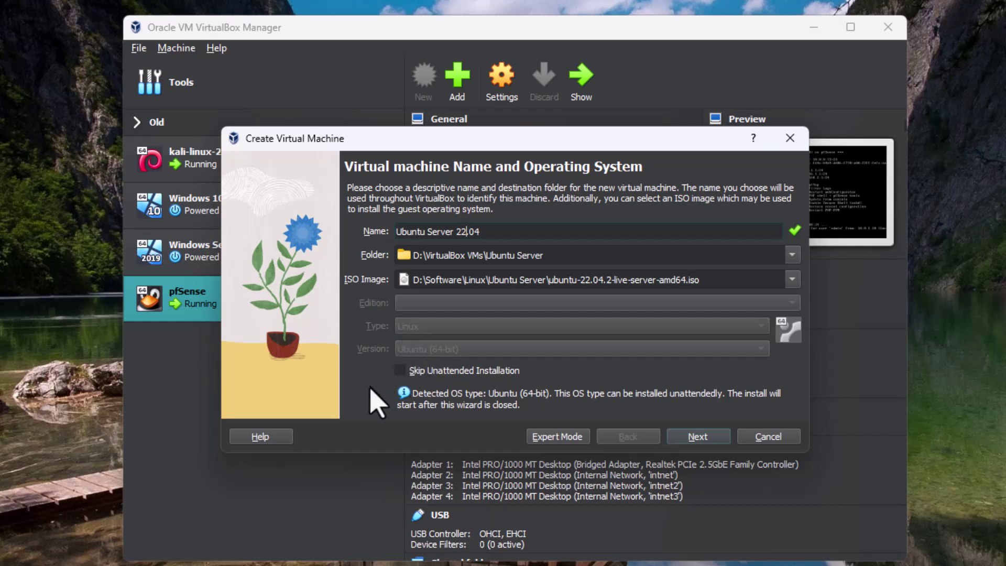
left_click(399, 370)
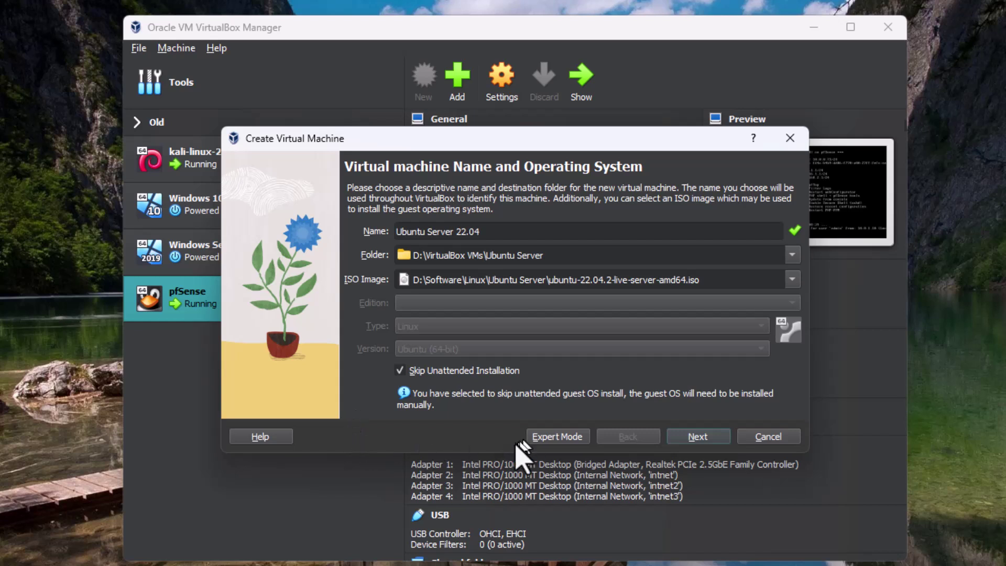
On the Hardware page, adjust base memory and set the processors to 3 CPUs
left_click(696, 439)
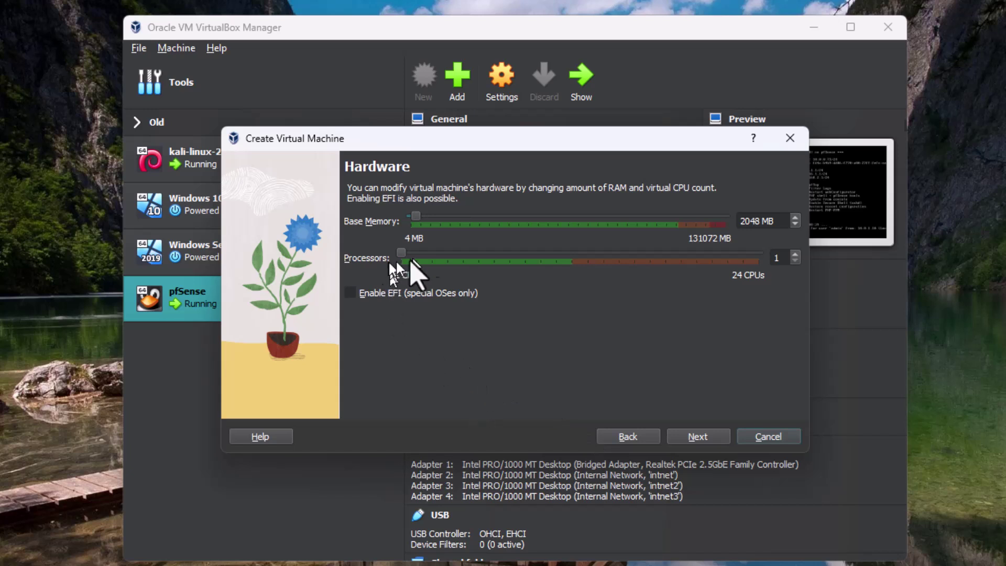
mouse_move(413, 223)
left_mouse_down()
mouse_move(433, 222)
mouse_move(423, 218)
left_mouse_up()
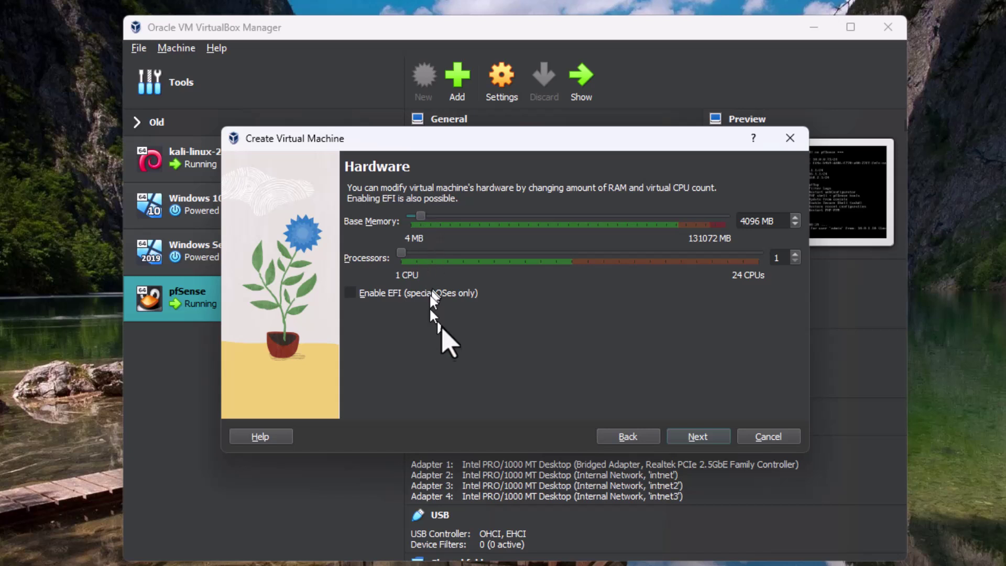
left_click_drag(400, 254, 438, 261)
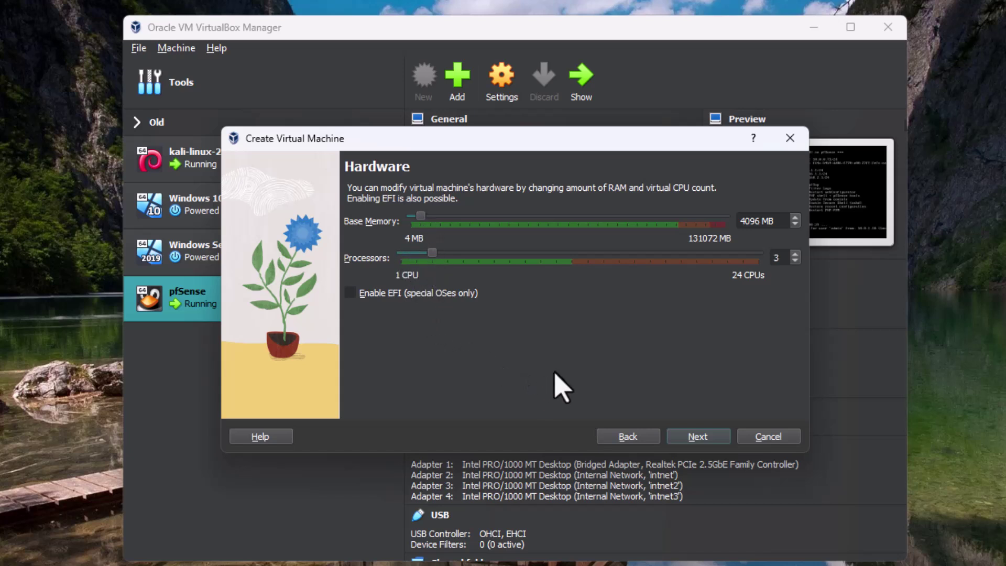
left_click(693, 437)
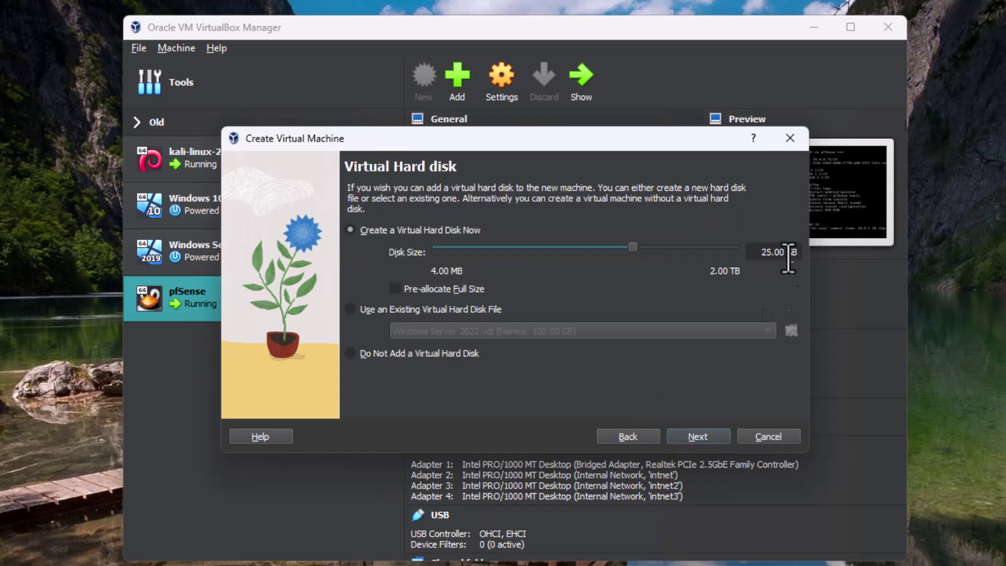
Enter 50.00 GB as the disk size, review the summary, and finish the wizard
key("BackSpace")
key("BackSpace")
type("50")
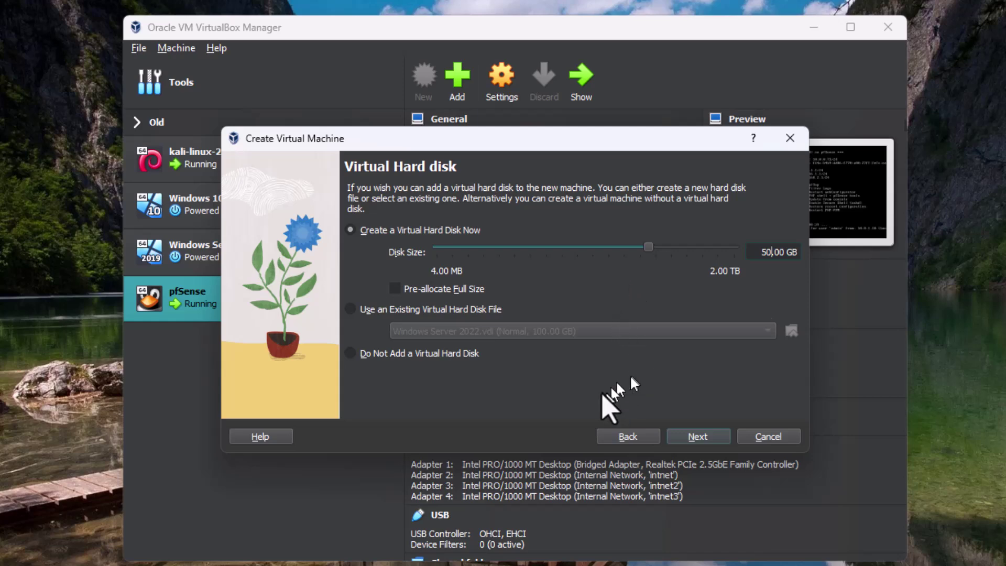
left_click(701, 438)
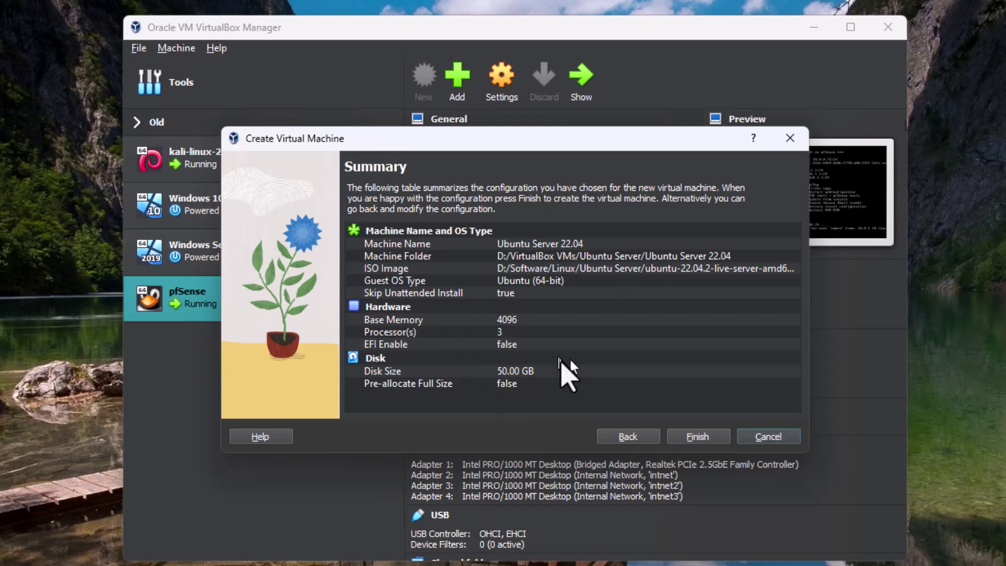
left_click(701, 438)
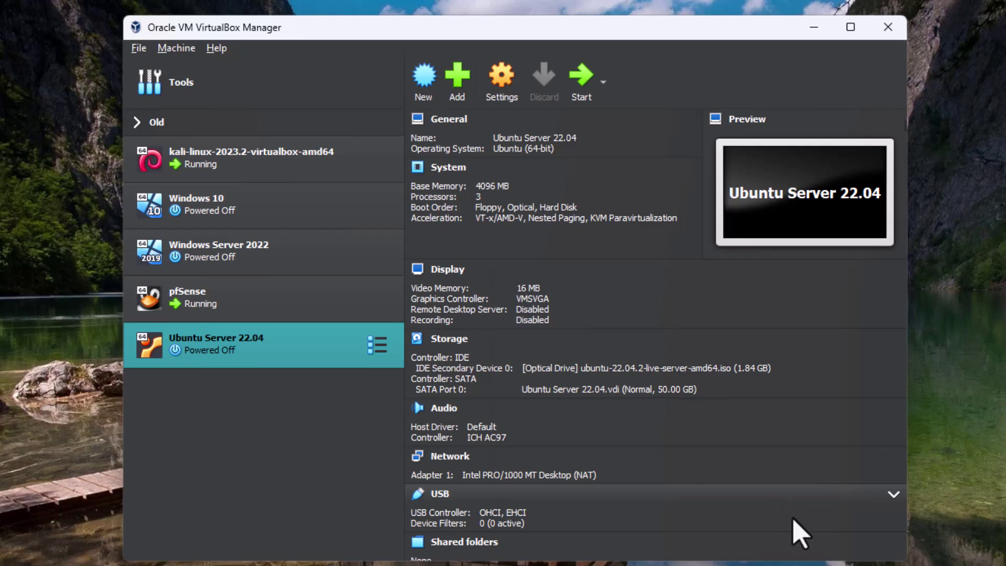
In General > Advanced, set Shared Clipboard and Drag'n'Drop to Bidirectional
left_click(511, 86)
left_click(436, 170)
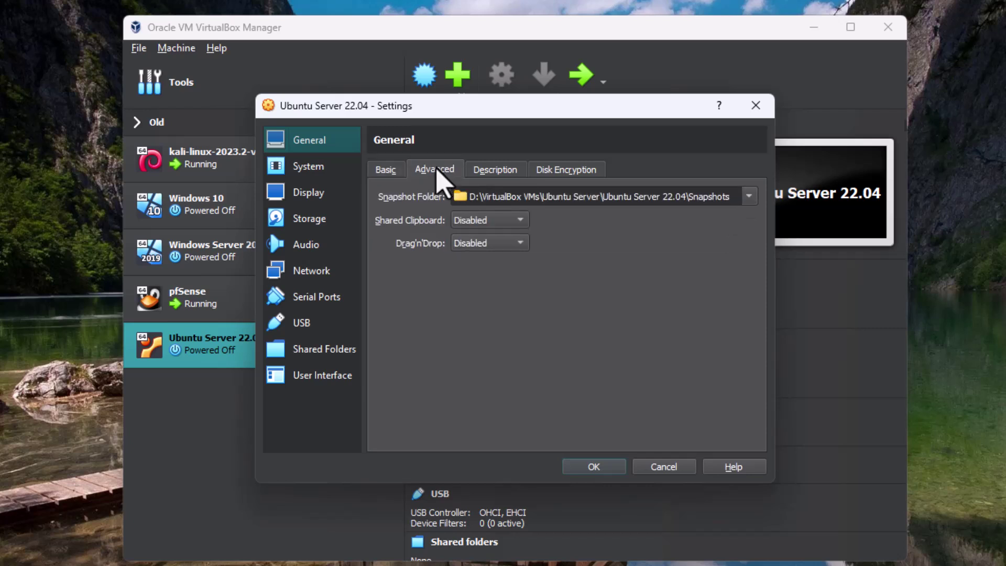
left_click(456, 220)
left_click(478, 272)
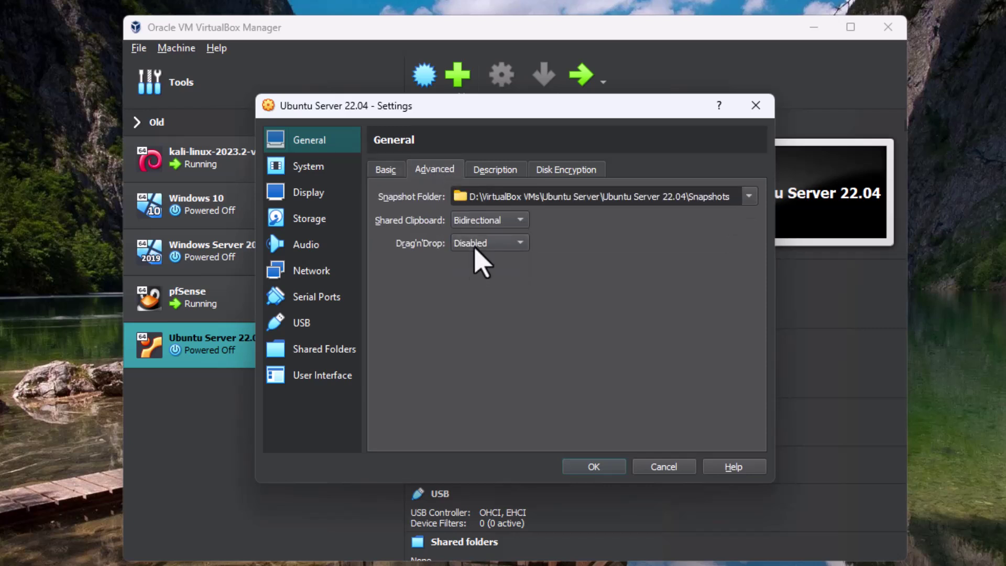
left_click(475, 247)
left_click(478, 292)
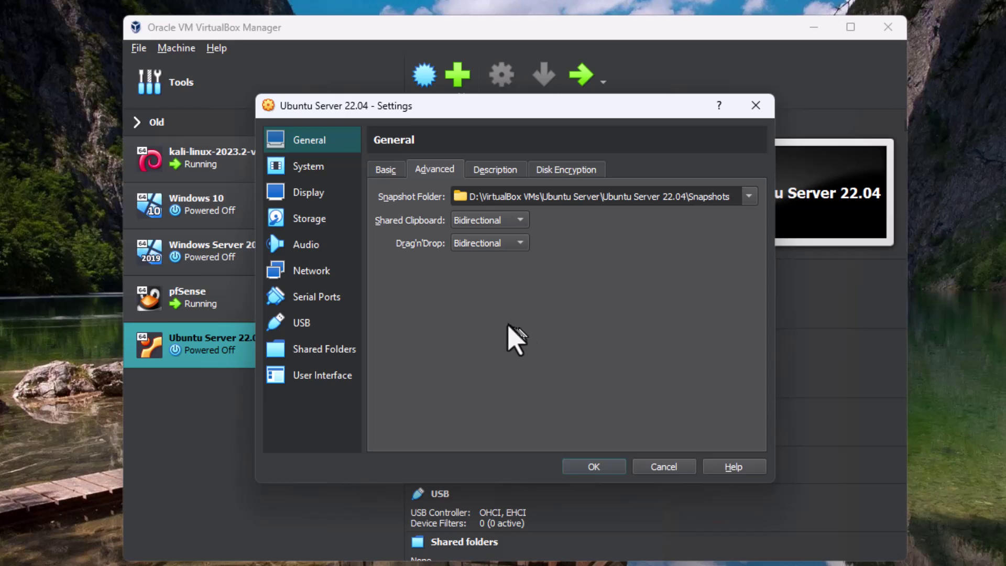
Look over the Description and Disk Encryption settings
left_click(489, 170)
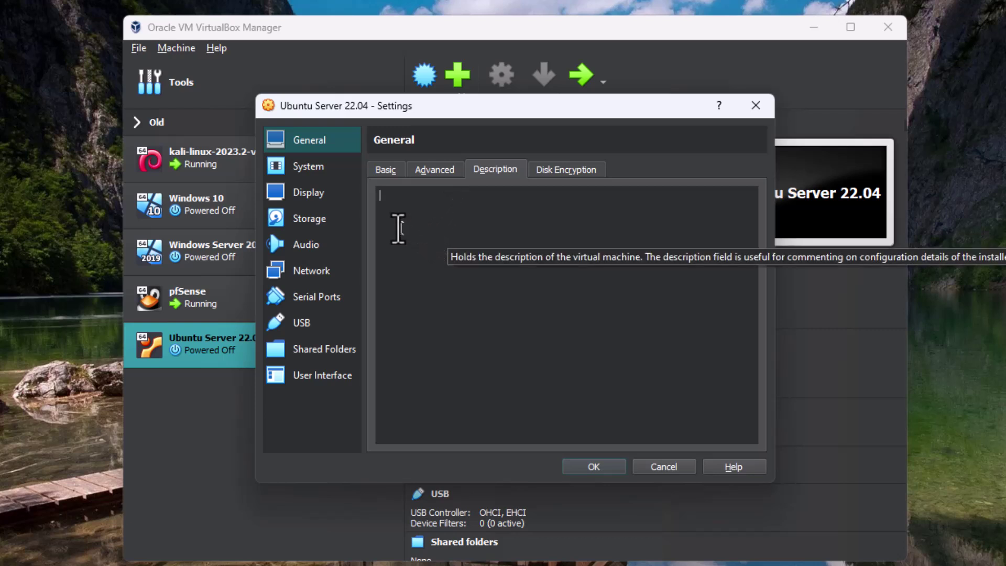
left_click(422, 176)
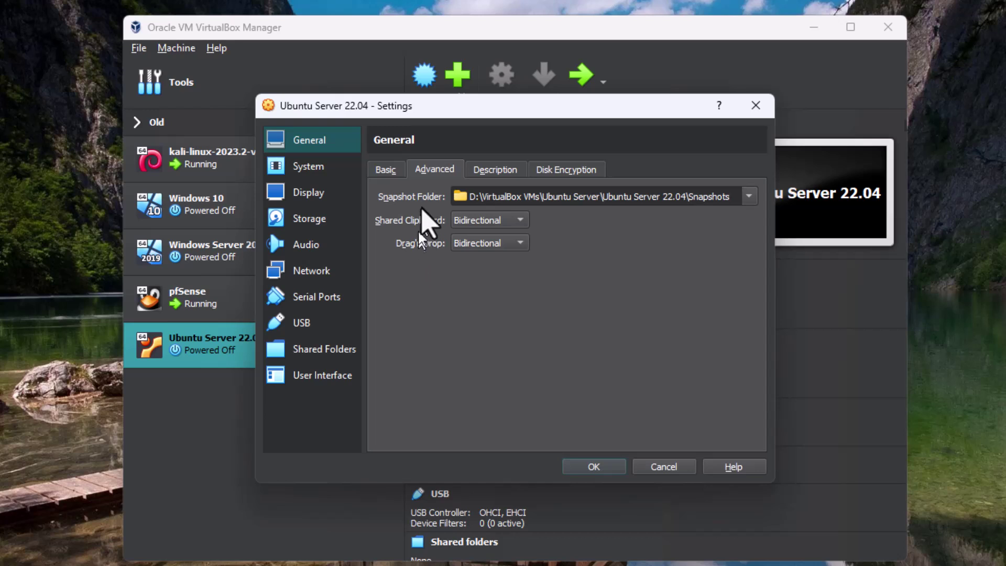
left_click(538, 176)
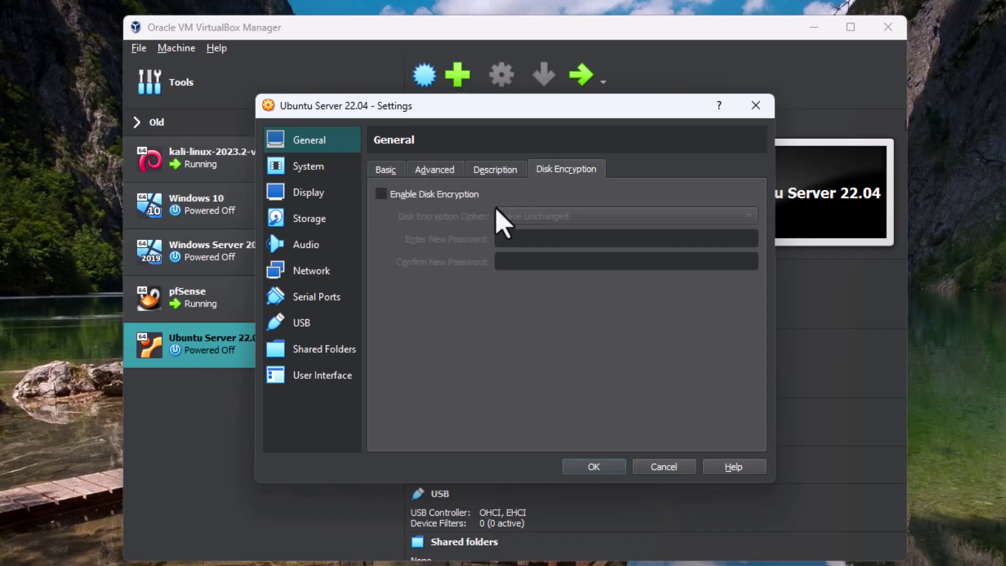
left_click(307, 168)
Uncheck Floppy and order the boot devices Hard Disk, Optical, Network, Floppy
left_click(467, 231)
left_click(519, 261)
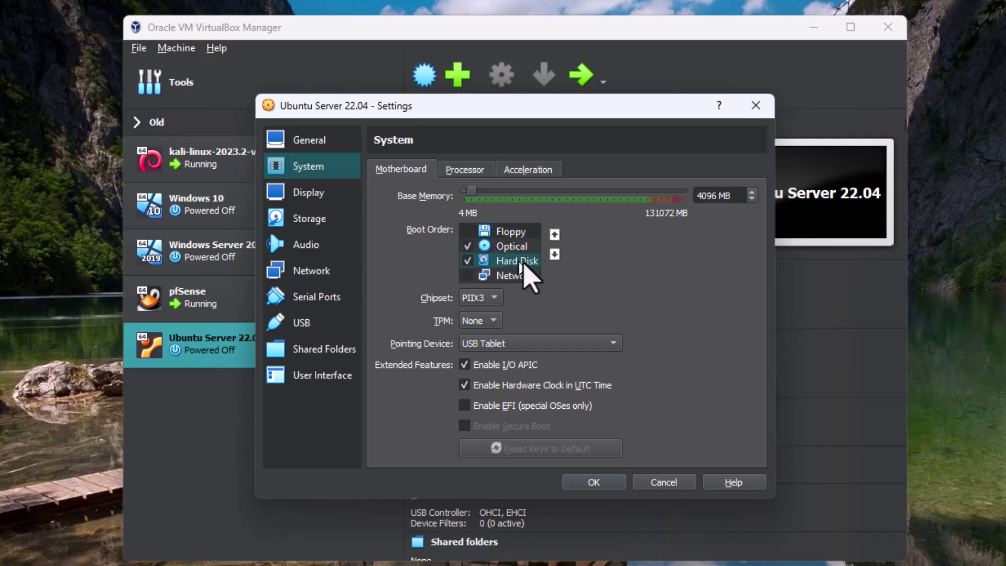
left_click(554, 235)
left_click(555, 234)
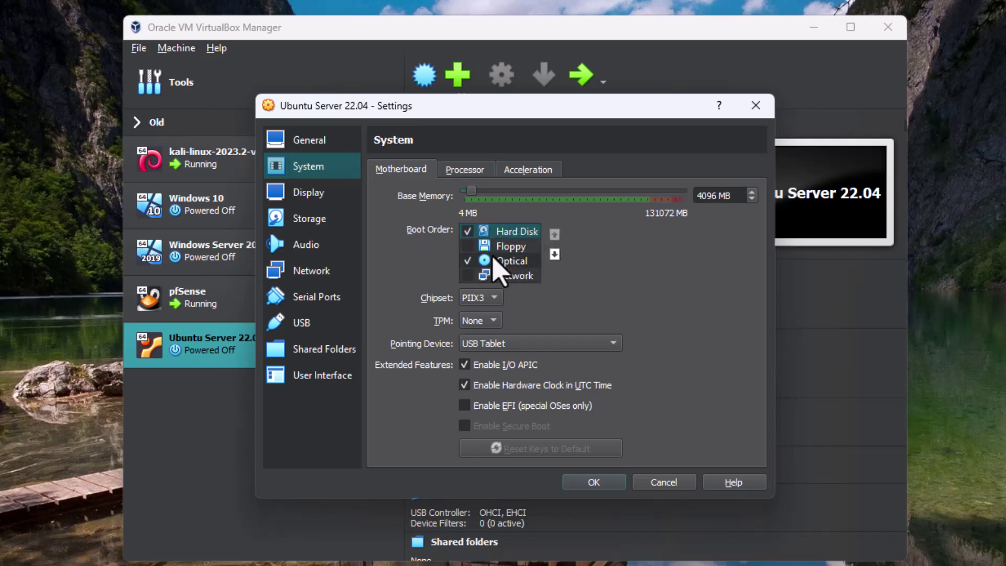
left_click(506, 261)
left_click(554, 234)
left_click(518, 261)
left_click(554, 254)
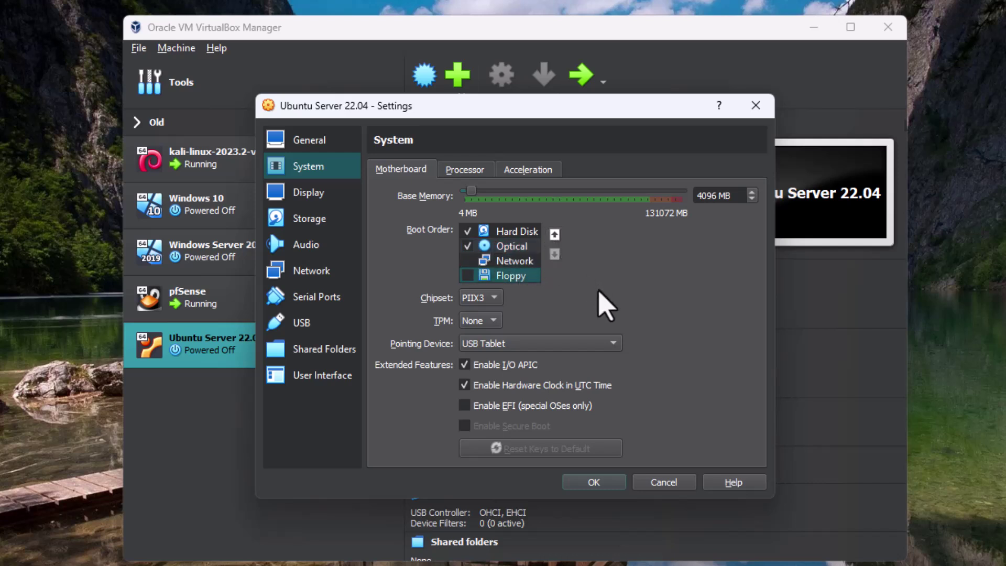
Check the Display, Processor and Storage settings pages
left_click(293, 194)
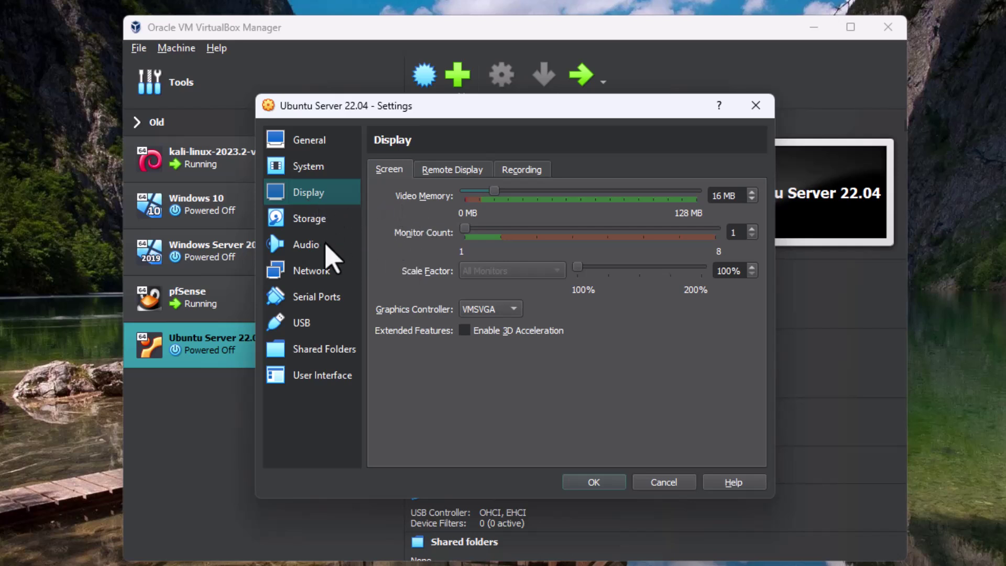
left_click(307, 168)
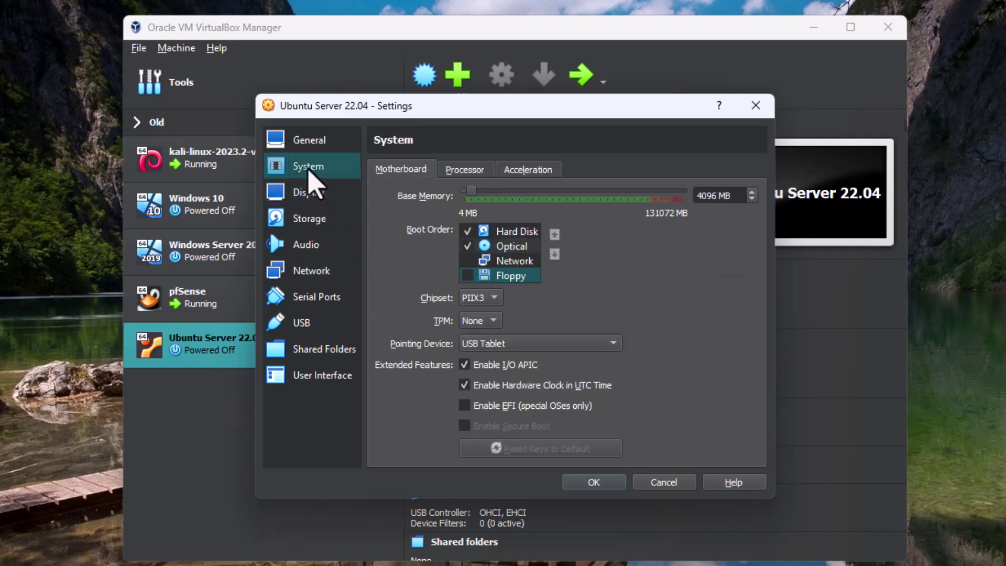
left_click(465, 173)
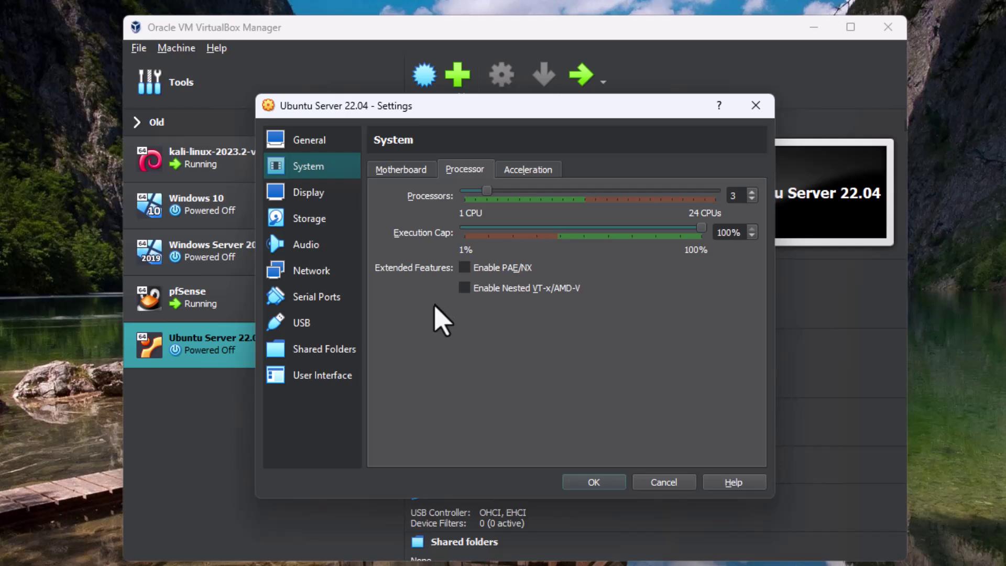
left_click(315, 201)
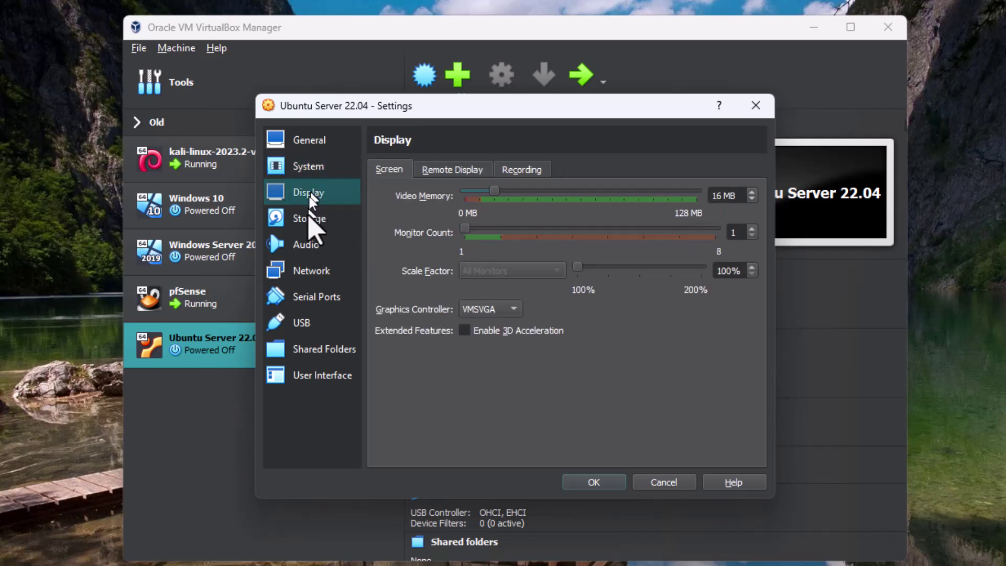
left_click(311, 220)
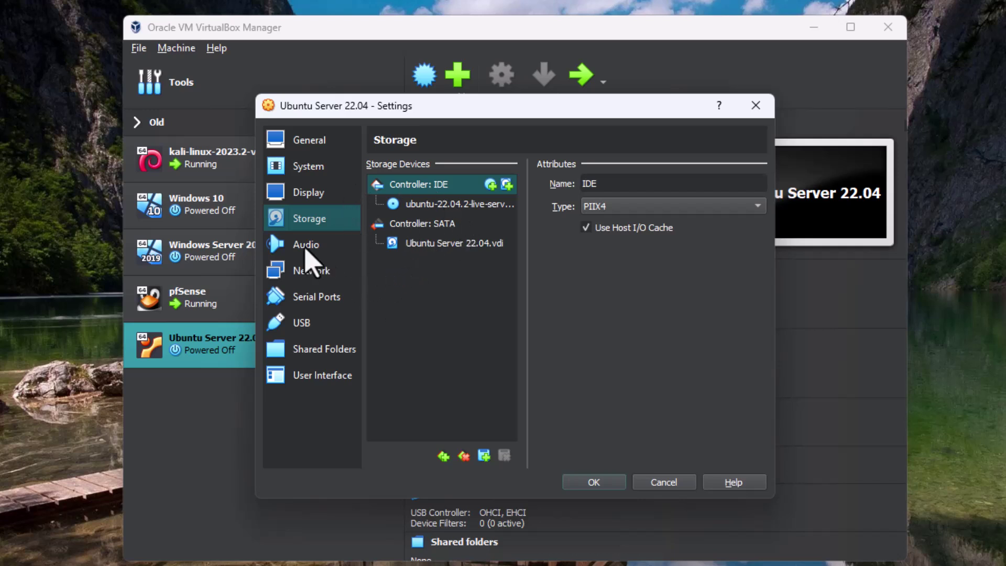
Disable audio and attach Network Adapter 1 to Internal Network intnet2
left_click(307, 251)
left_click(372, 166)
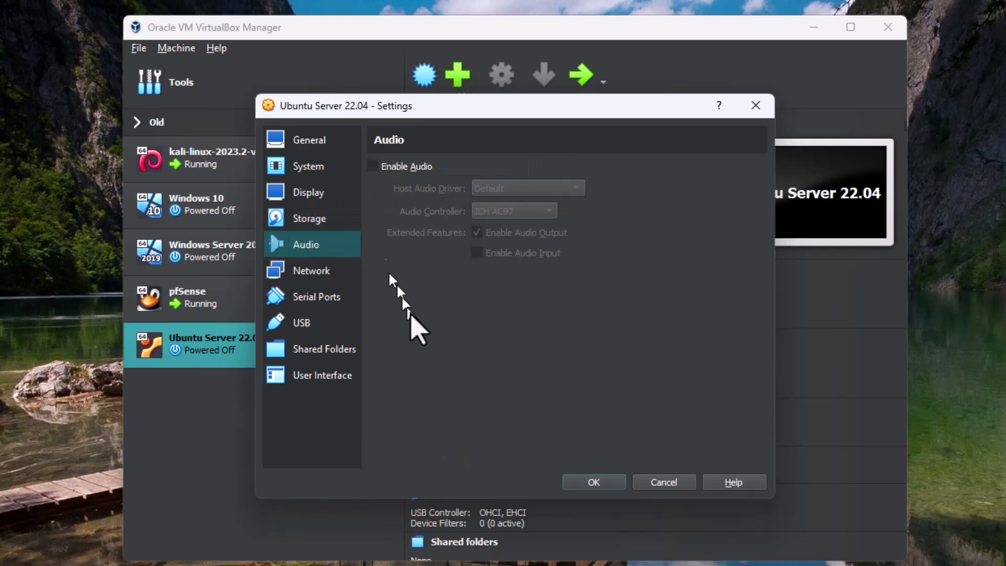
left_click(324, 276)
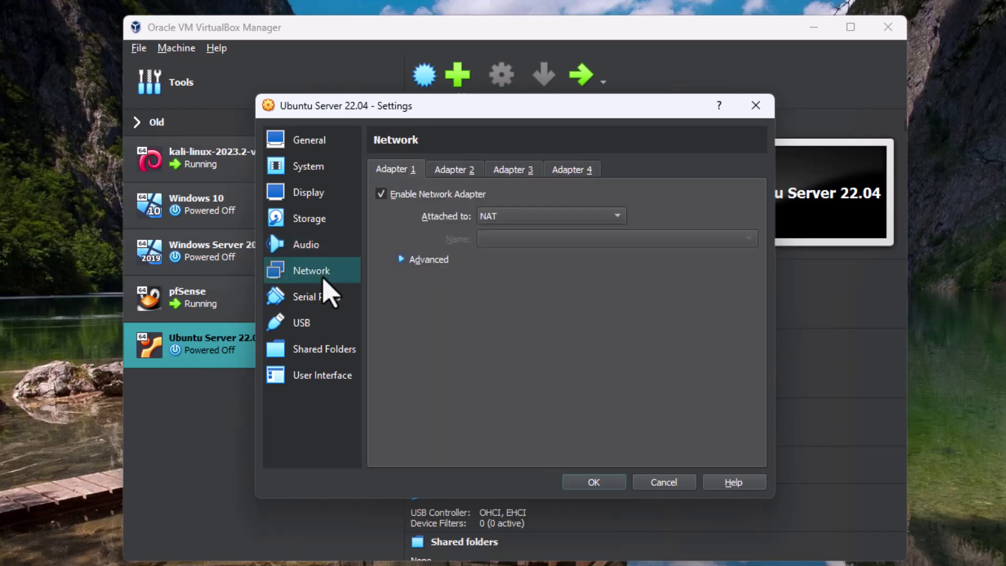
left_click(532, 216)
left_click(525, 254)
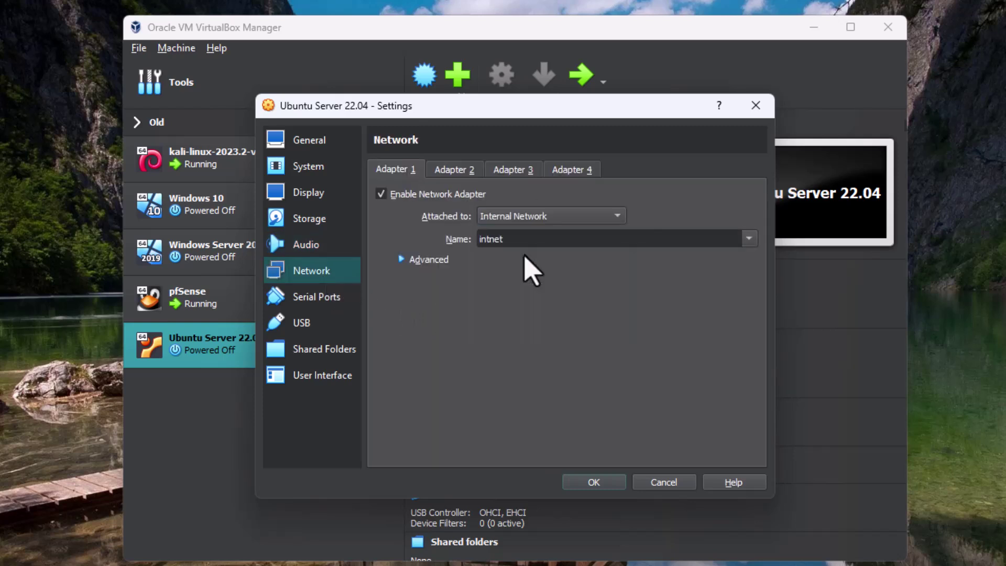
type("2")
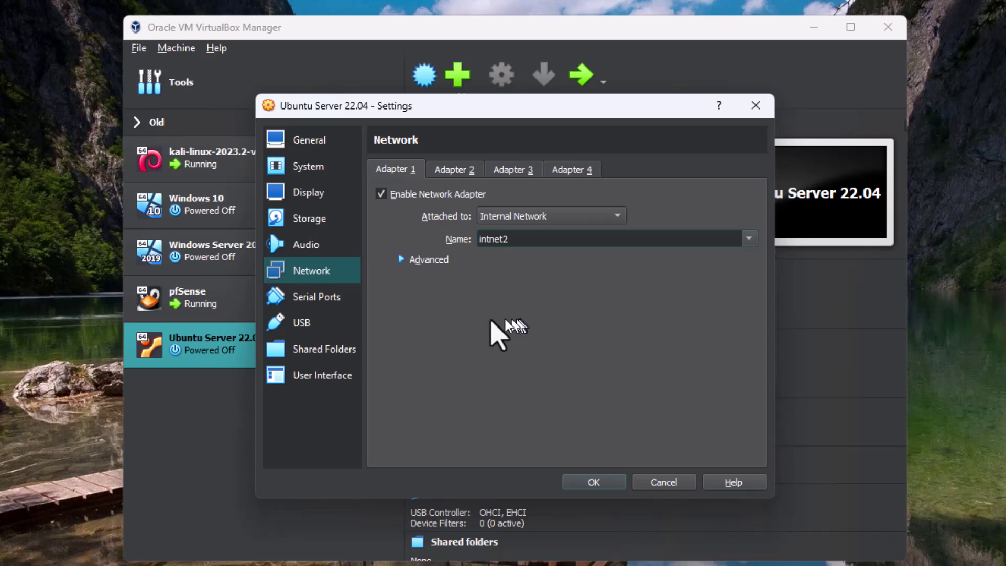
Review the Serial Ports and USB pages, then save the VM settings
left_click(335, 300)
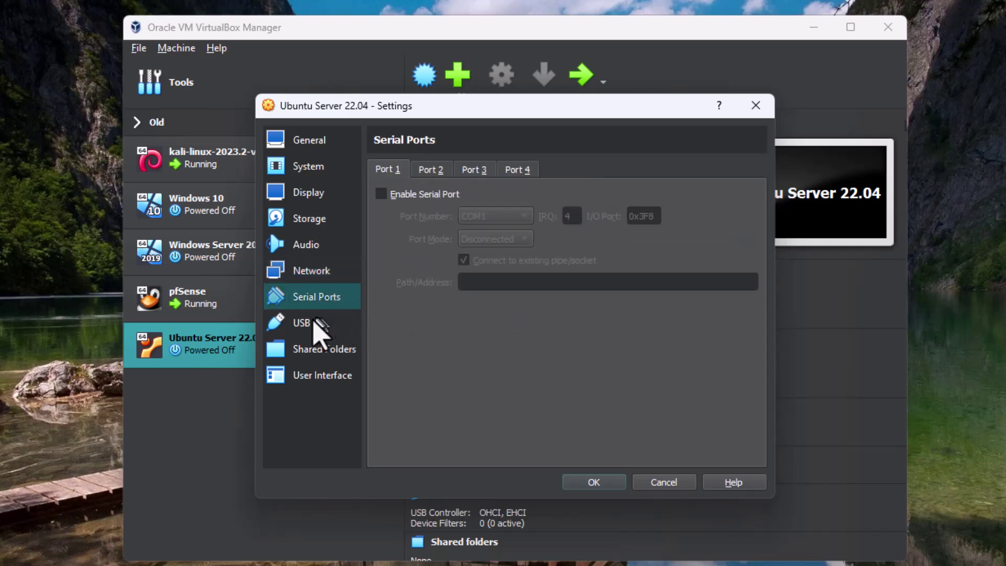
left_click(319, 323)
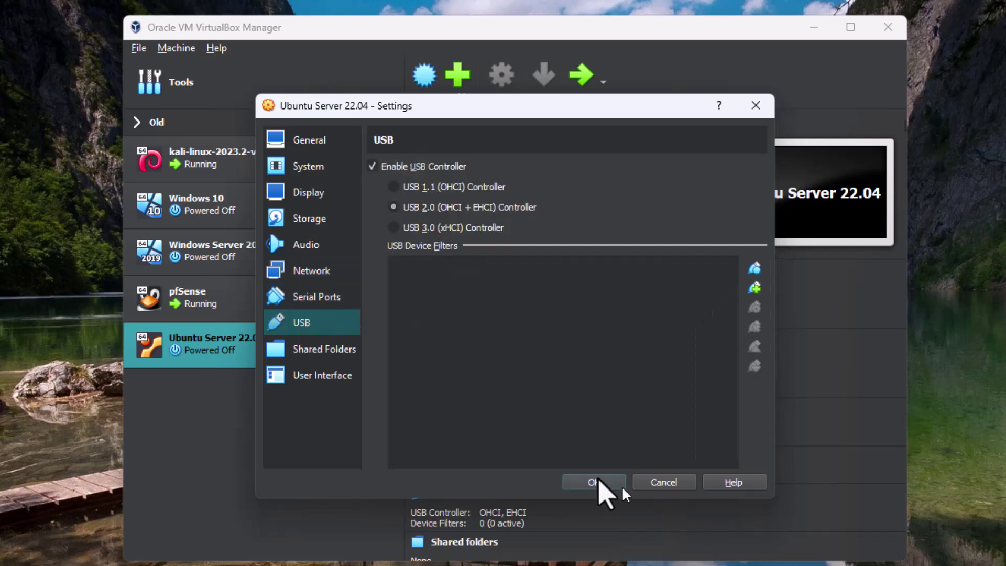
left_click(597, 482)
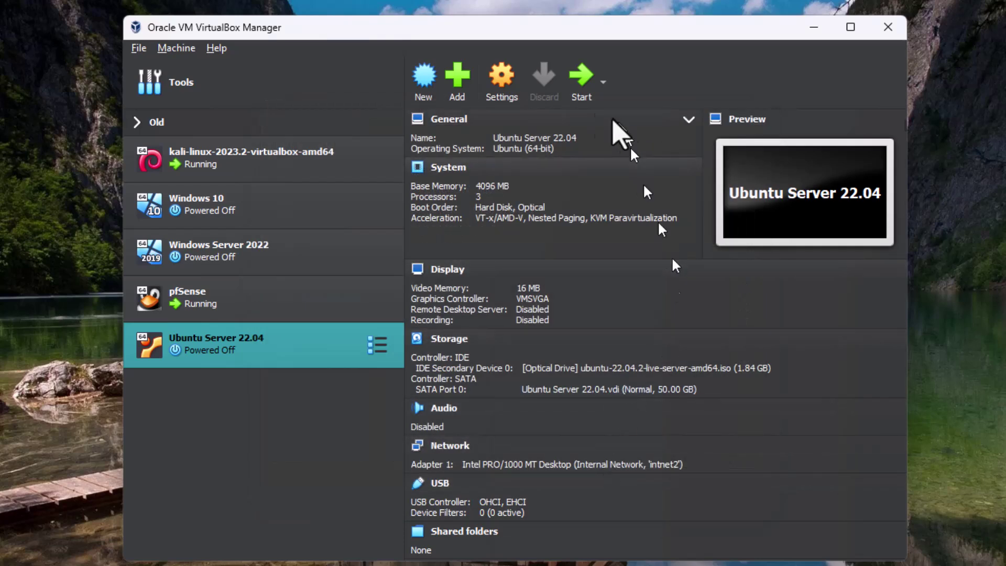
Start the Ubuntu Server 22.04 VM and boot the Try or Install Ubuntu Server GRUB entry
left_click(581, 76)
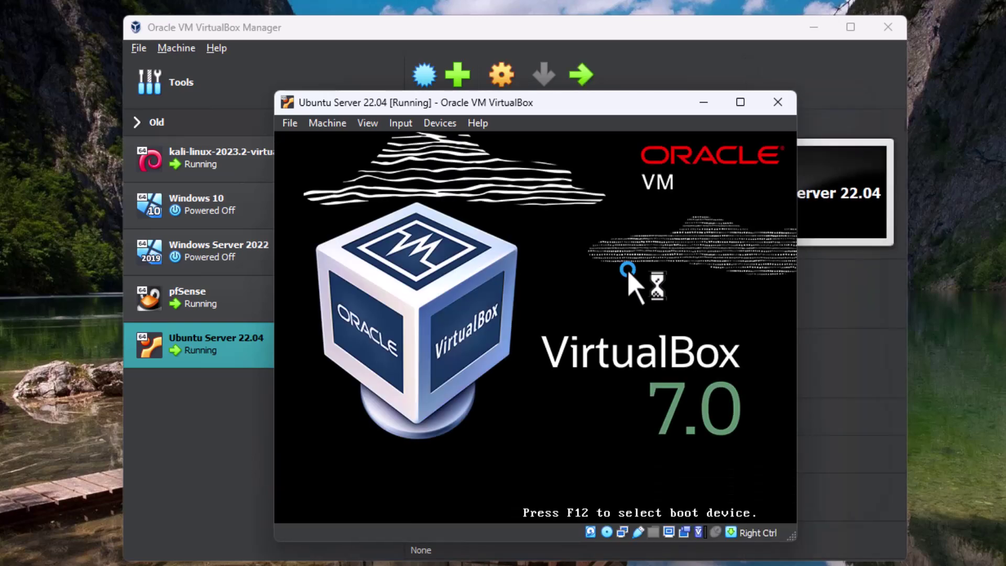
left_click(826, 31)
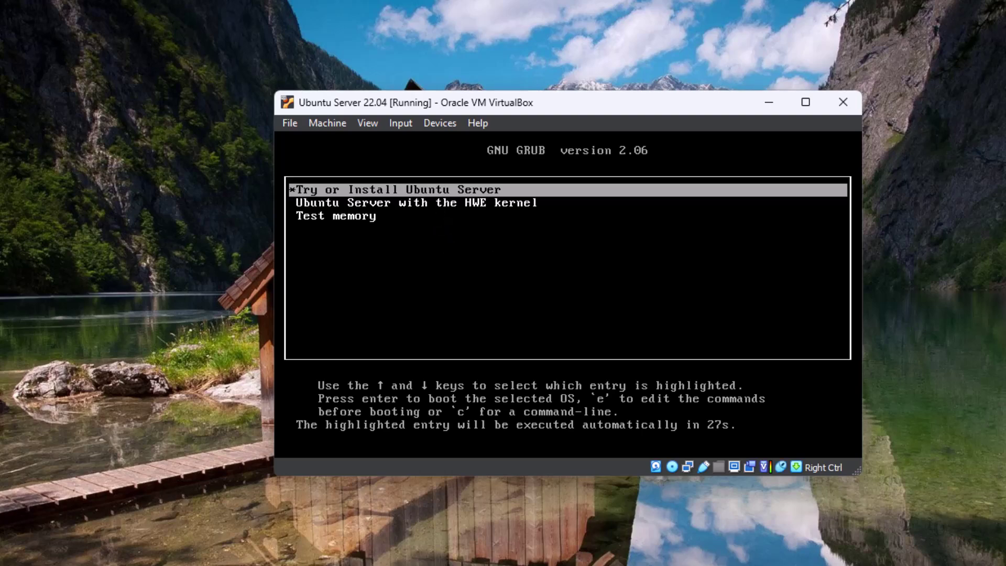
key("Return")
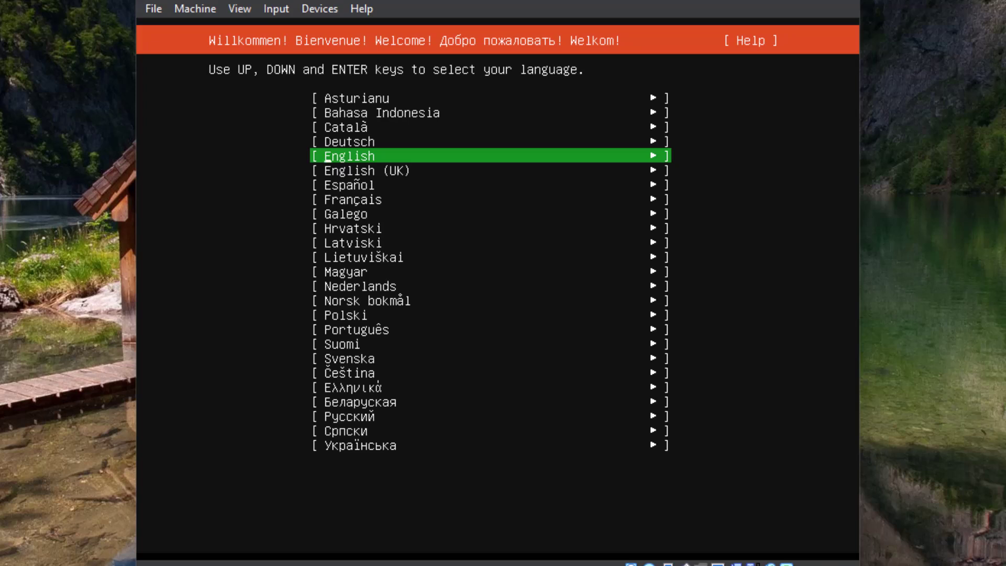
Confirm English as the installer language and choose Continue without updating
key("Return")
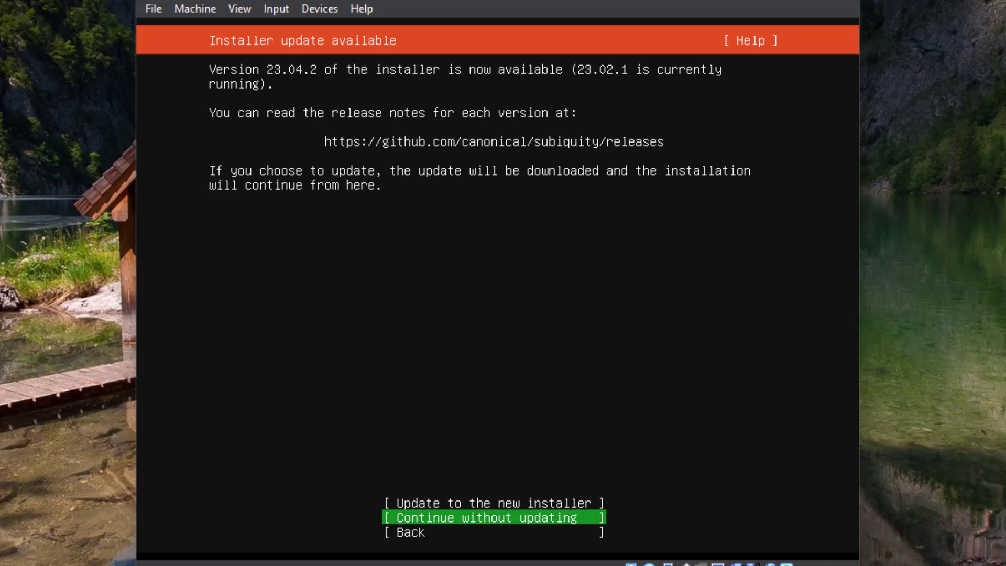
key("Up")
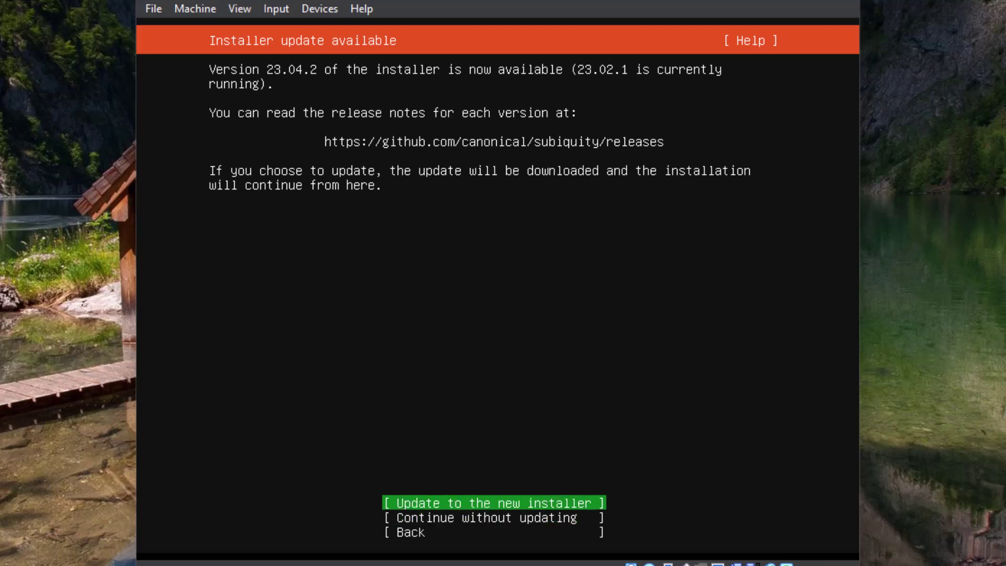
key("Down")
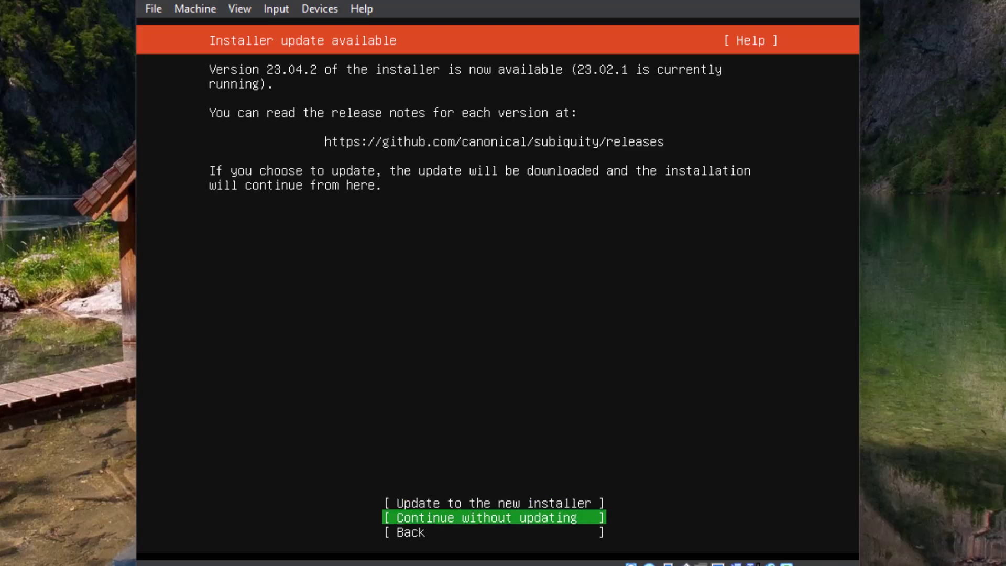
key("Up")
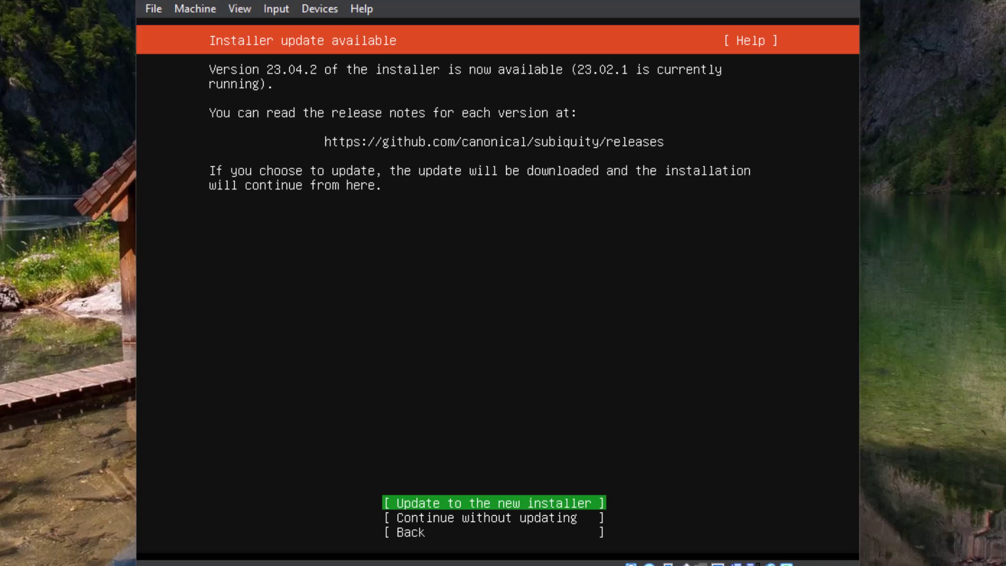
key("Down")
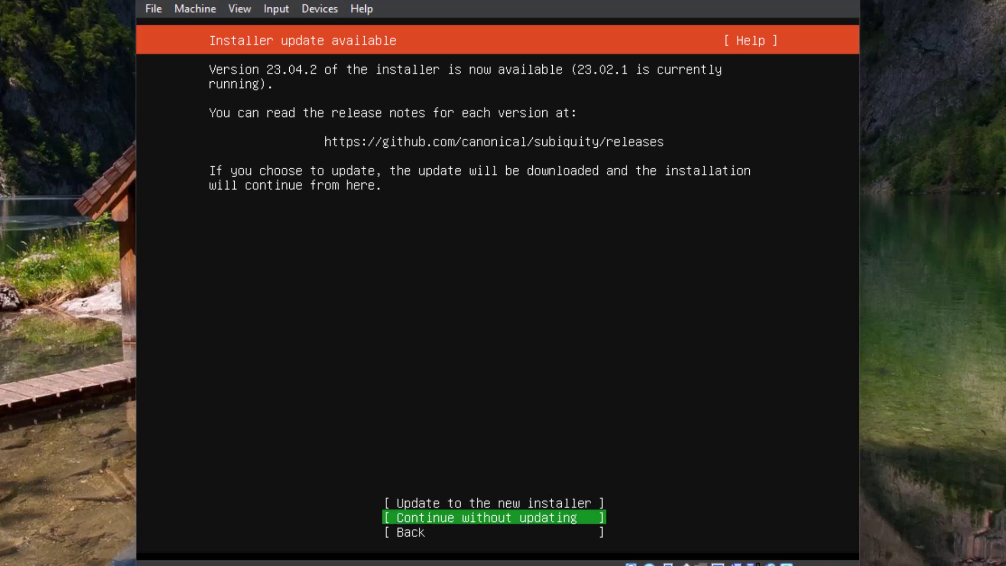
key("Return")
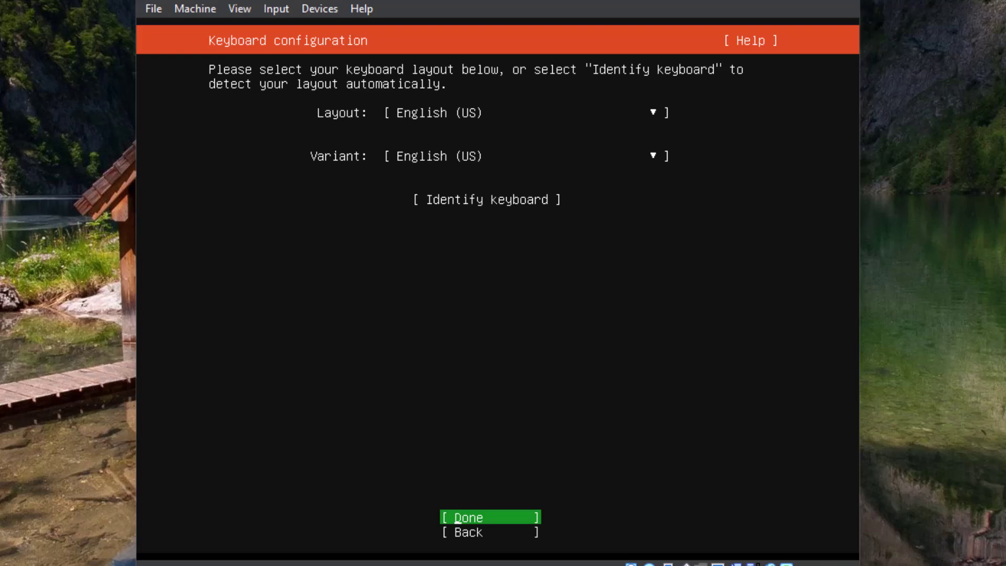
Accept the English (US) keyboard layout and the standard Ubuntu Server install type
key("Return")
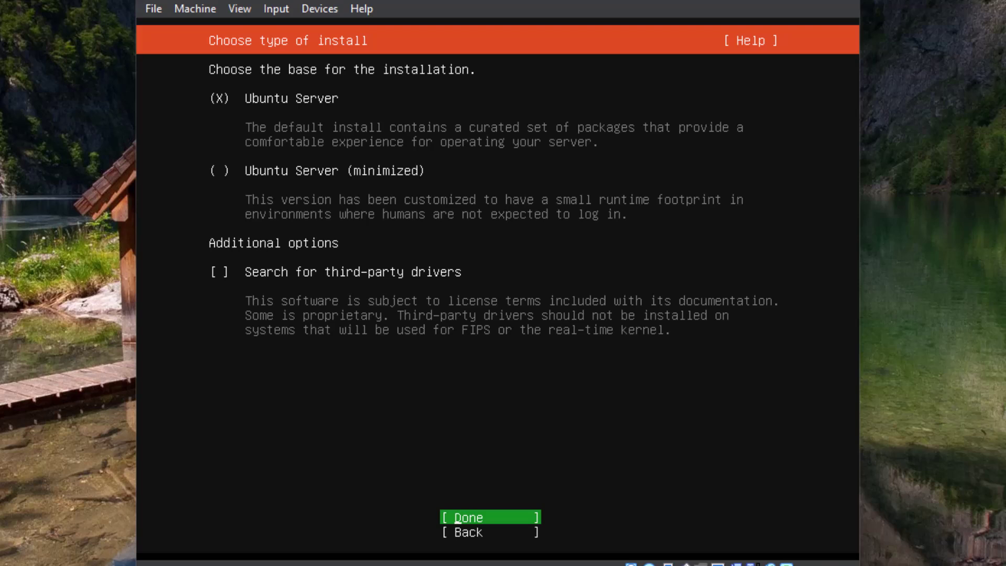
key("Down")
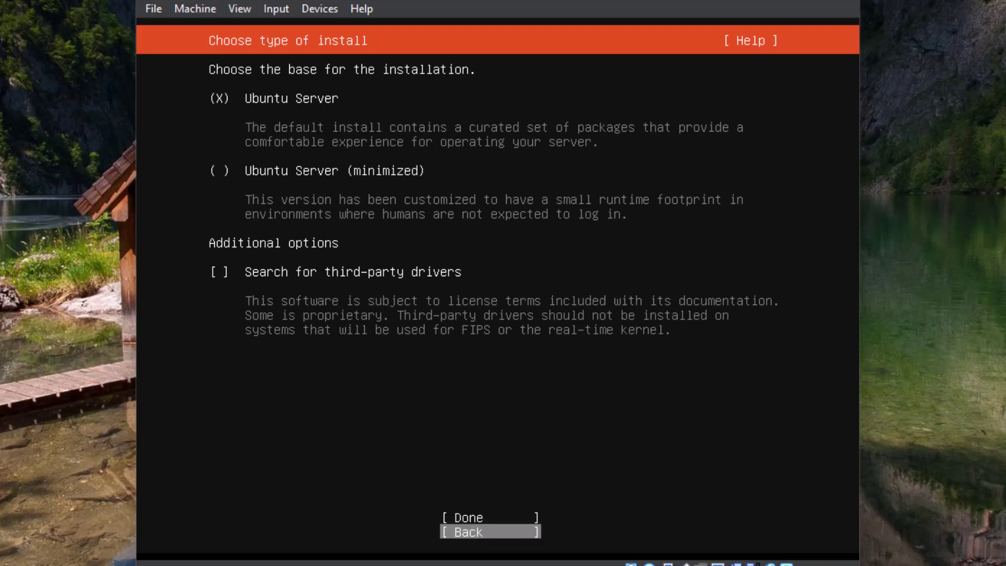
key("Up")
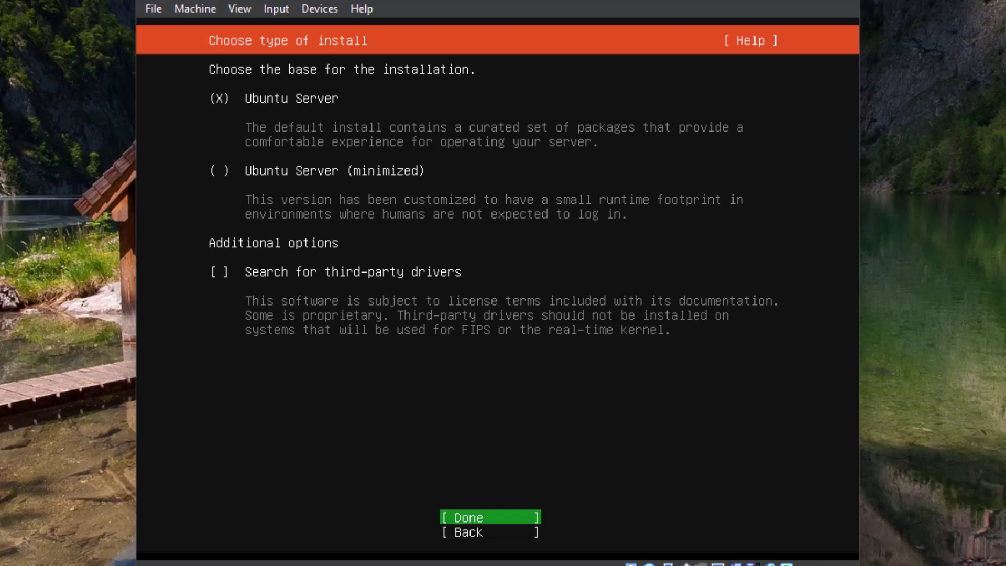
key("Return")
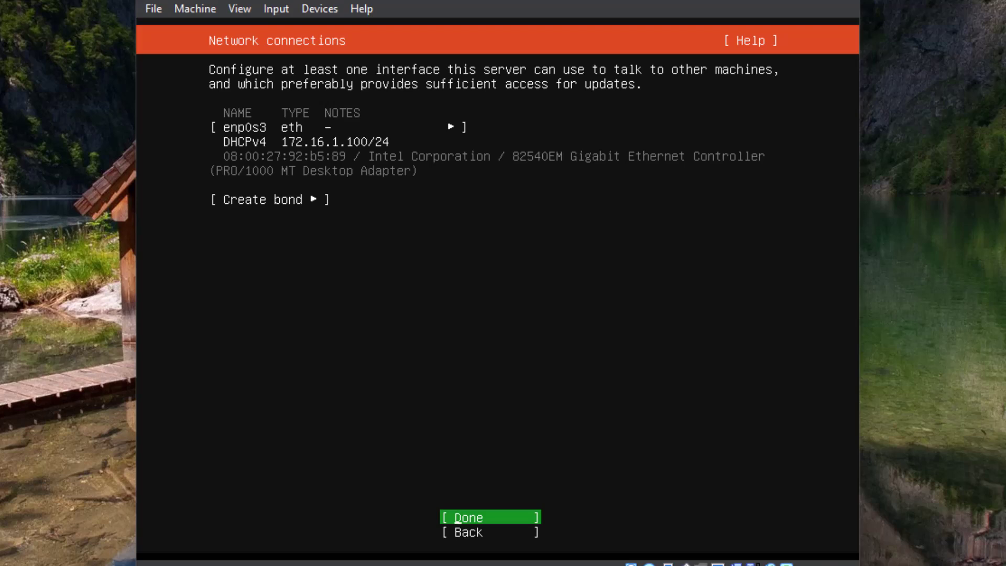
Edit enp0s3's IPv4 settings and change the method from Automatic (DHCP) to Manual
key("Tab")
key("Tab")
key("Tab")
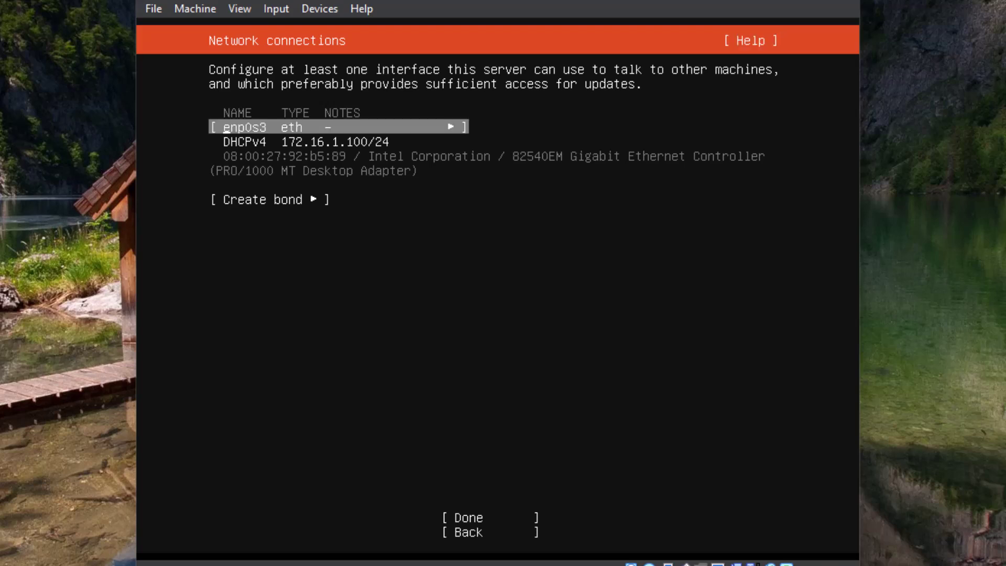
key("Return")
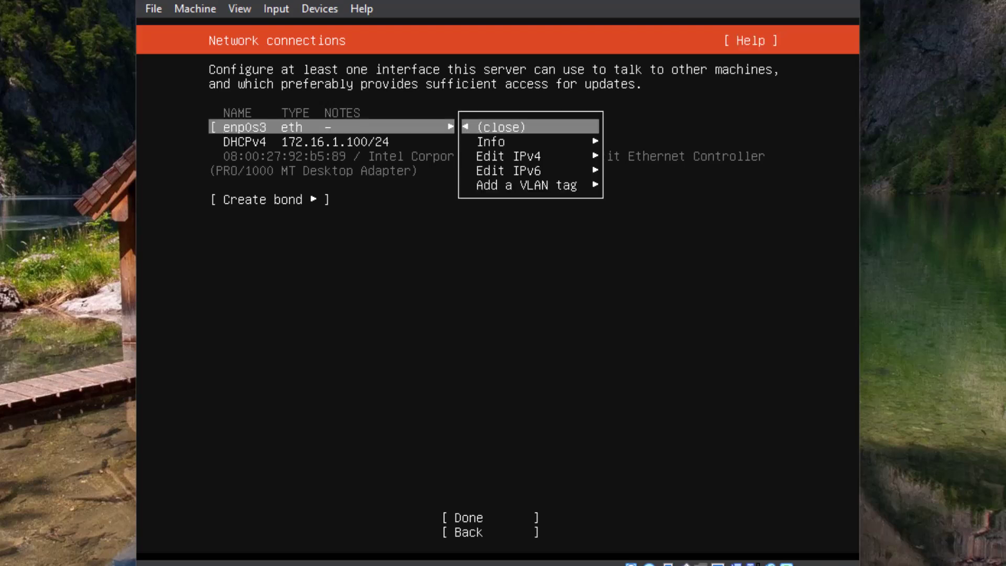
key("Down")
key("Down")
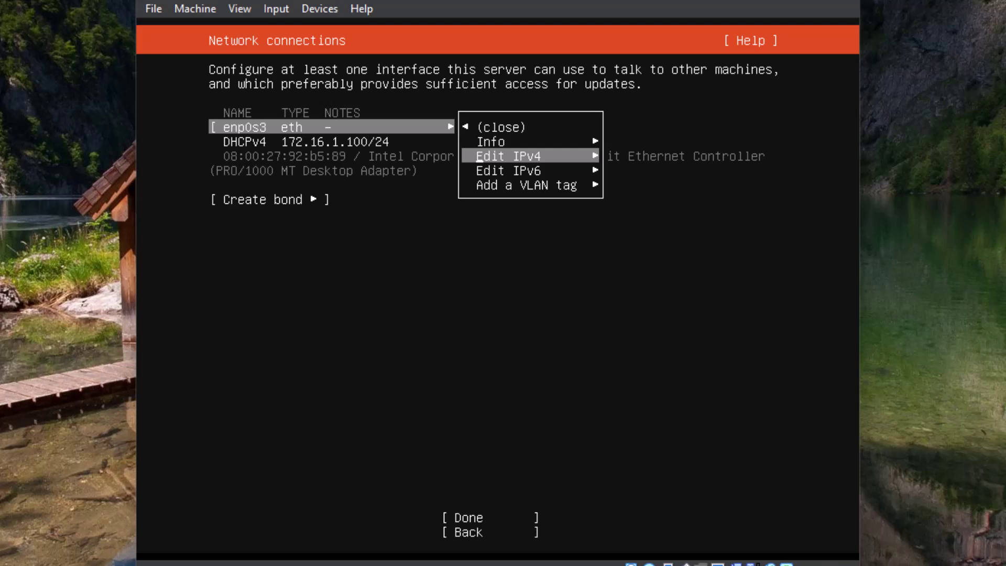
key("Return")
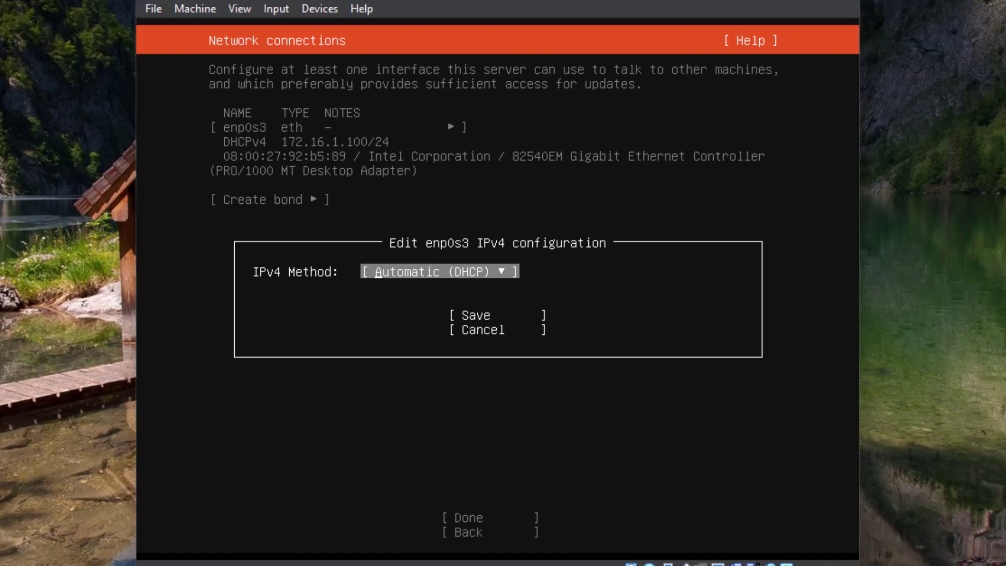
key("Return")
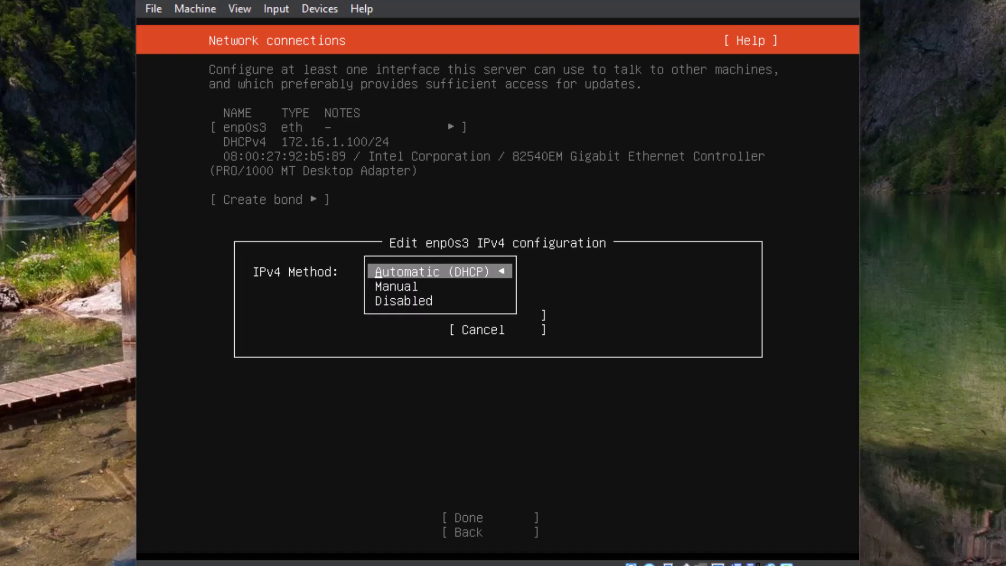
key("Down")
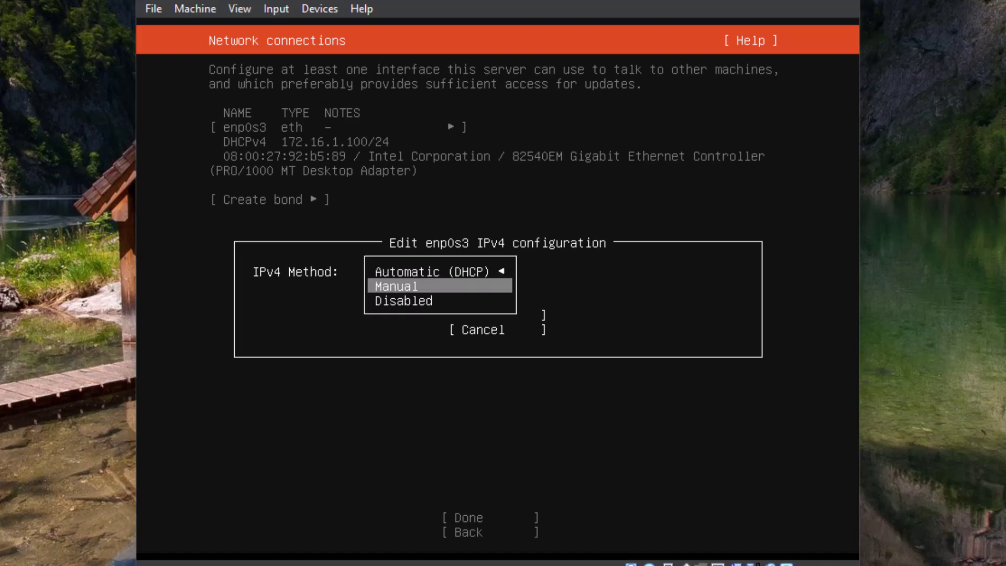
key("Return")
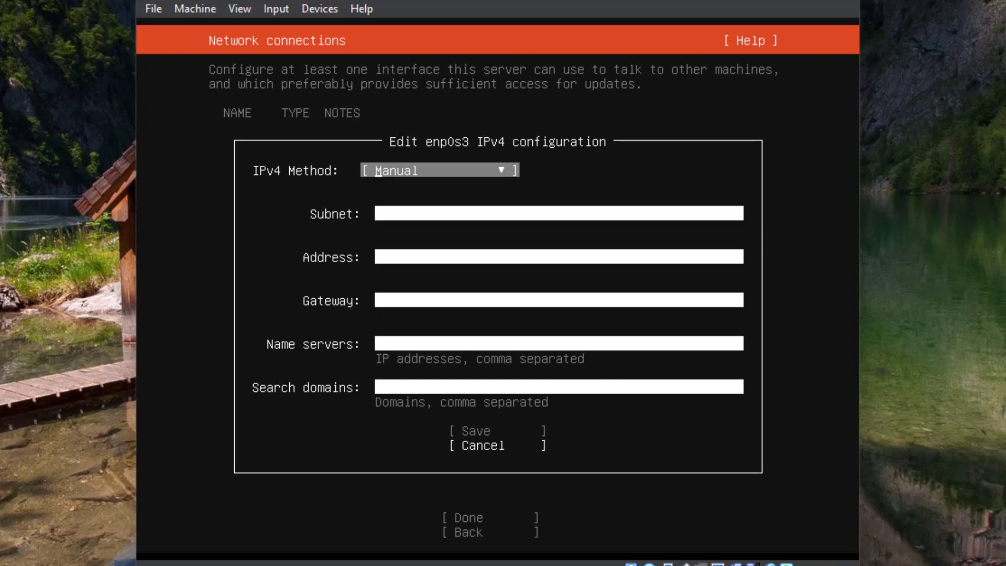
Enter enp0s3 subnet 172.16.1.0/24, address 172.16.1.10 and gateway 172.16.1.1
key("Down")
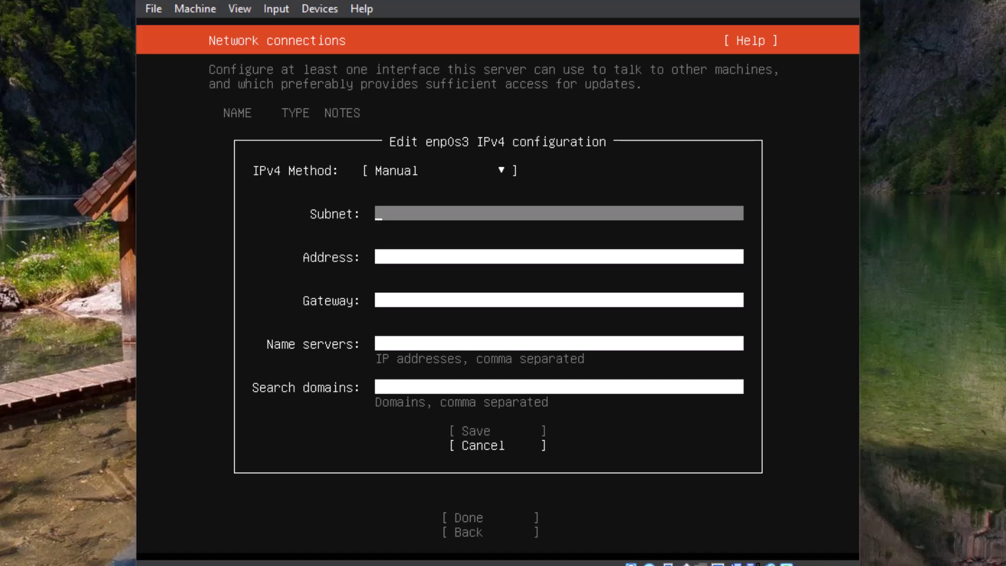
type("172.16.1.0/24")
key("Tab")
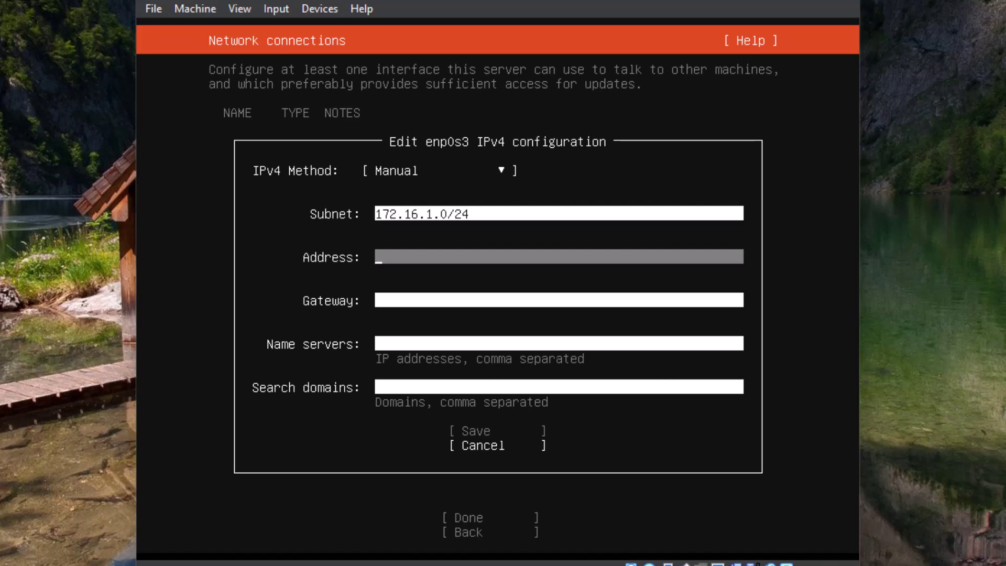
type("172.16.1.10")
key("Tab")
type("172.166.")
key("BackSpace")
key("BackSpace")
type(".1.1")
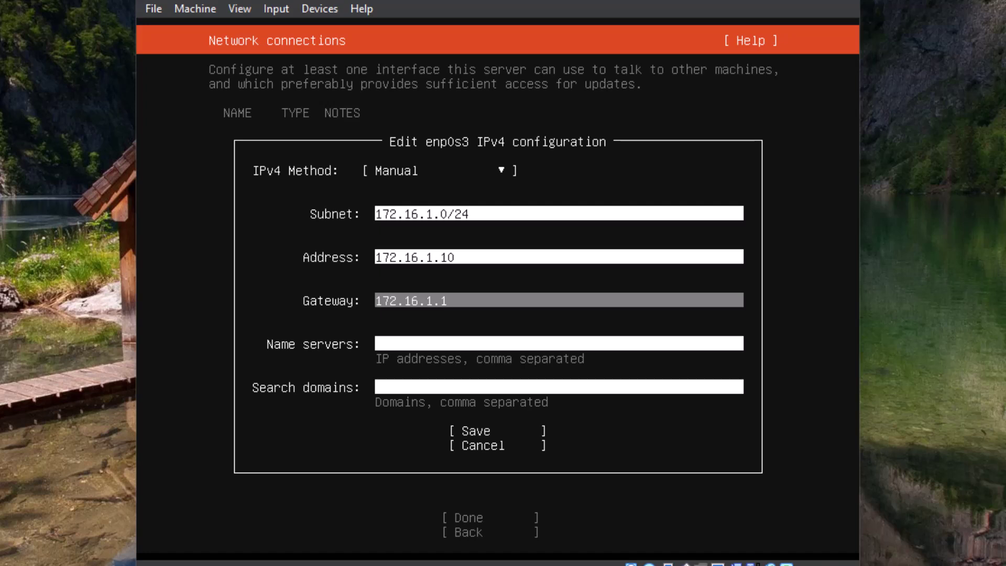
key("Tab")
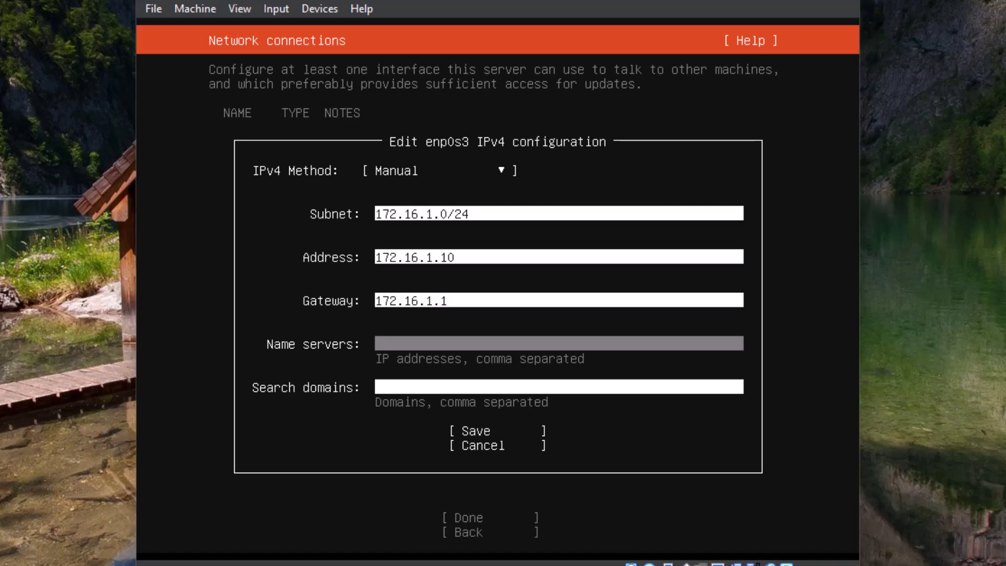
Enter name servers 10.0.0.1,8.8.8.8,8.8.4.4,1.1.1.1,1.0.0.1 and save the static IPv4 settings
type("10.0.0.1,8.8.8.8,8.8.4.4")
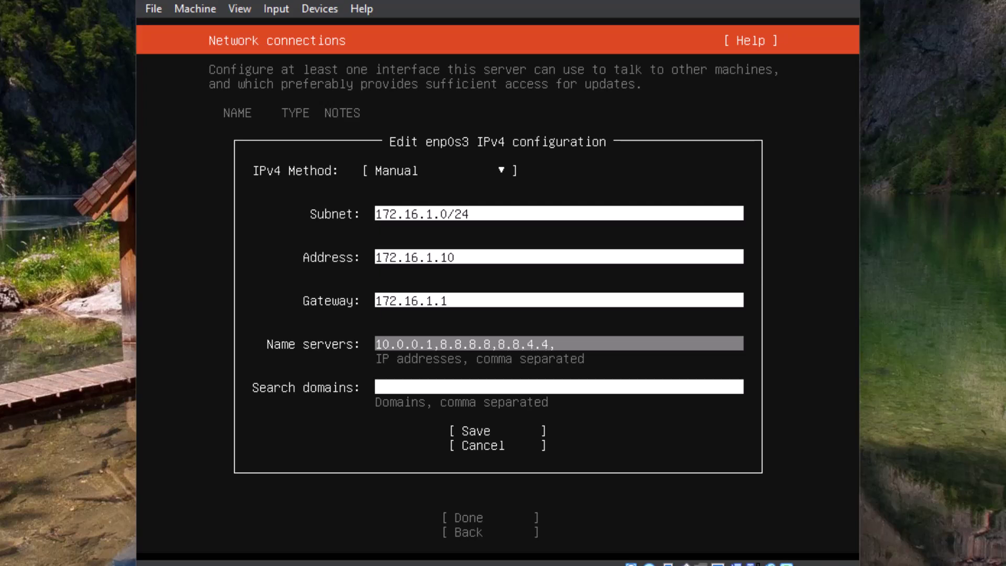
type(",1.1.1.1,1.0.0")
key("Tab")
key("Tab")
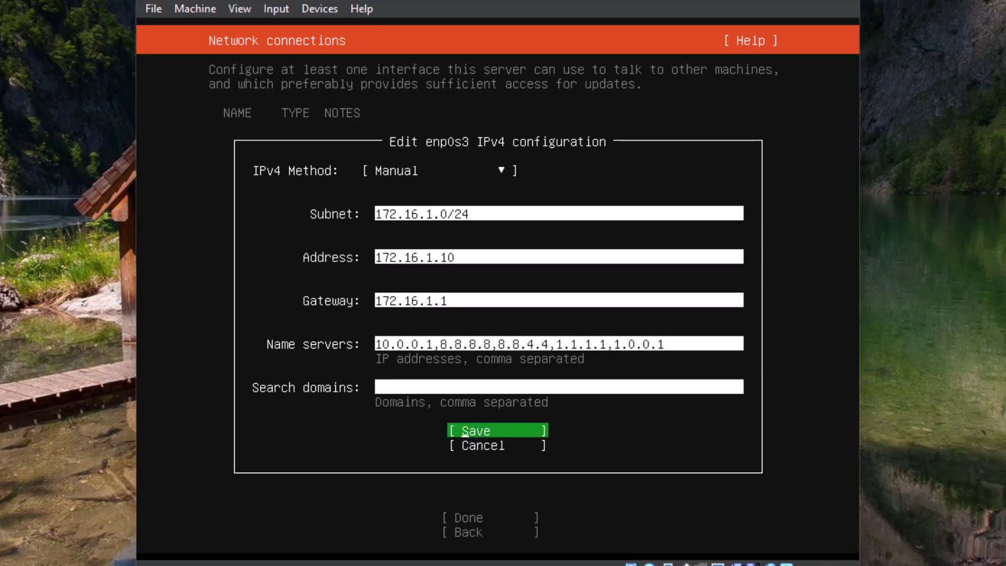
key("Return")
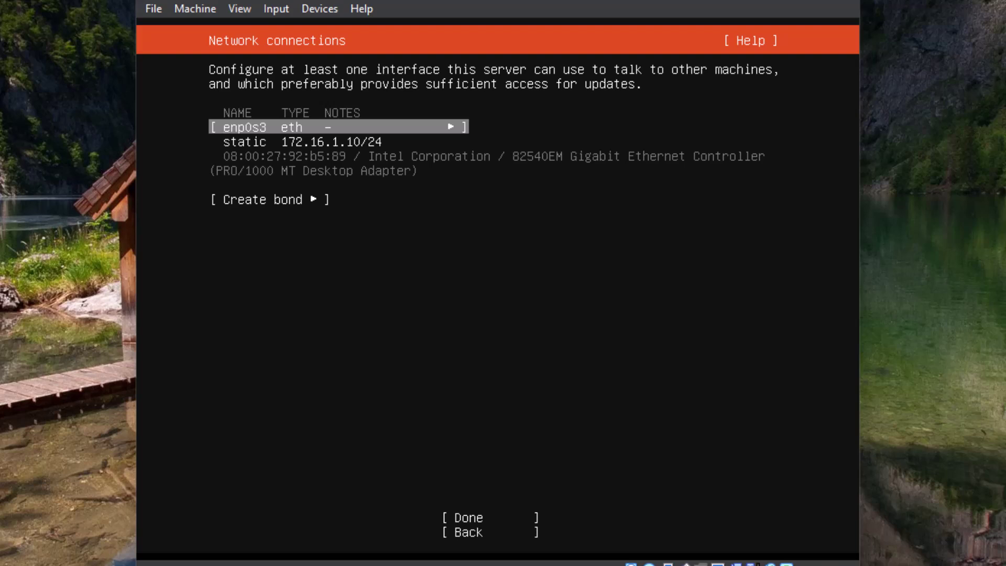
Finish the network connections step and leave the proxy address blank
key("Down")
key("Tab")
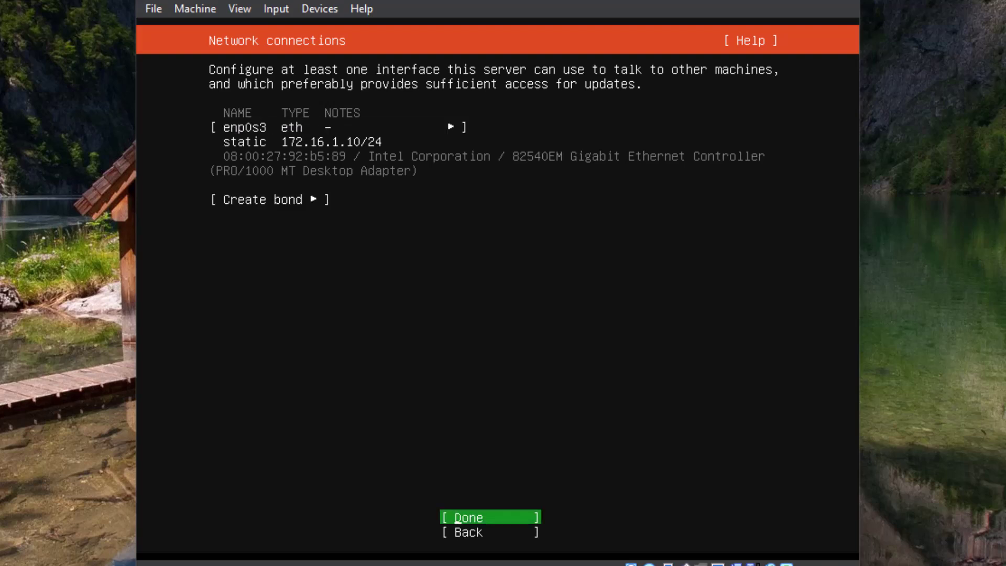
key("Return")
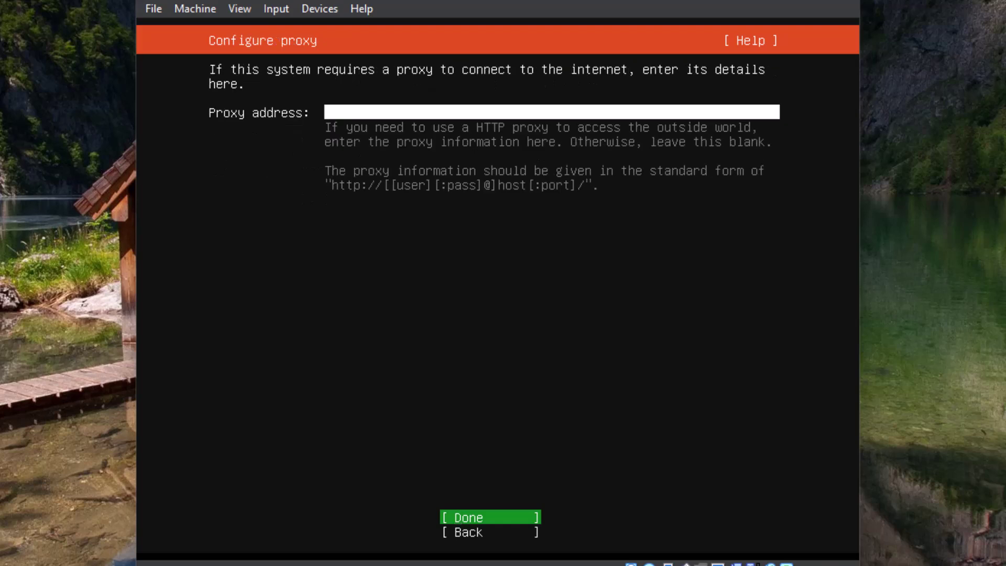
key("Return")
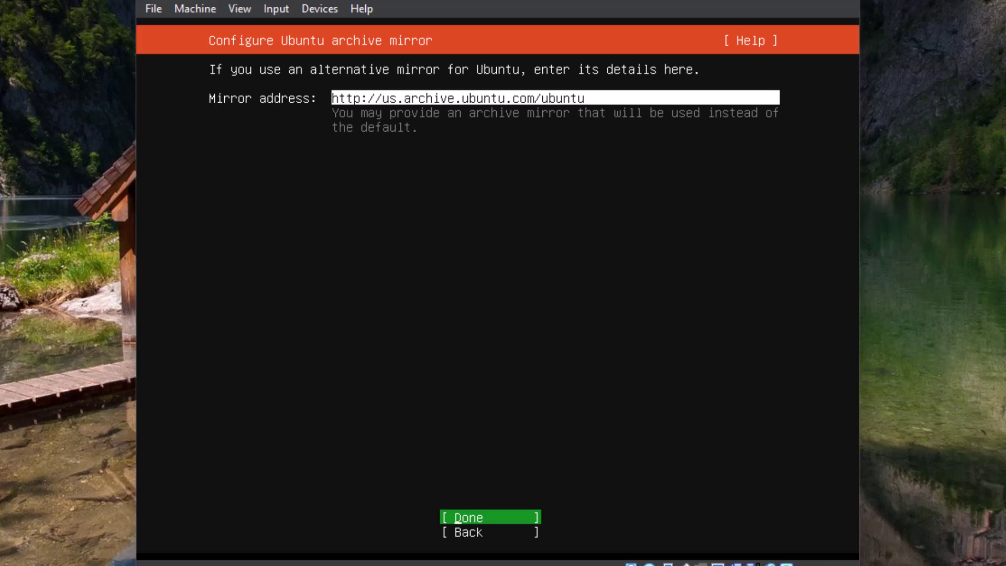
key("Down")
key("Tab")
key("Tab")
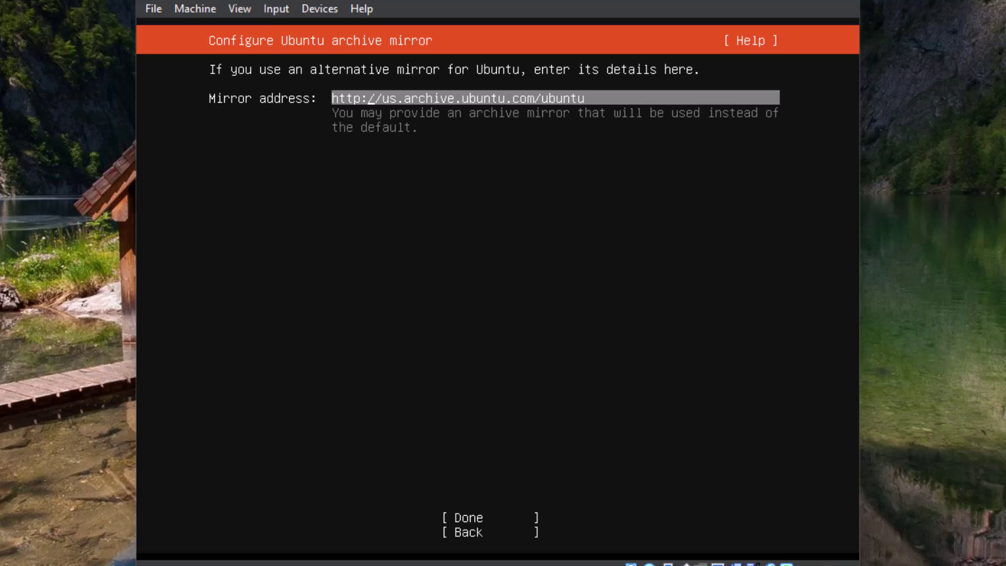
key("Delete")
key("Delete")
key("Delete")
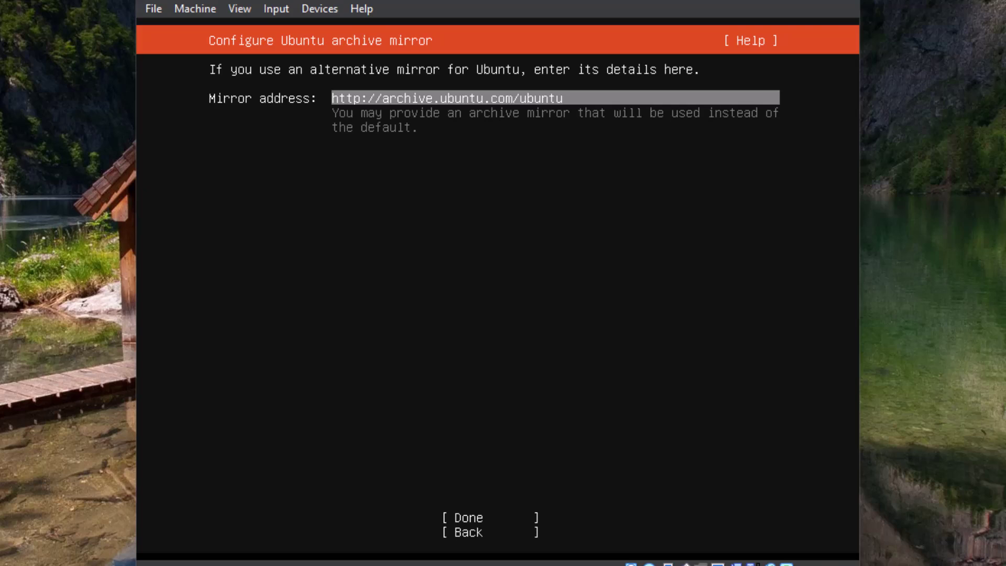
type("us.")
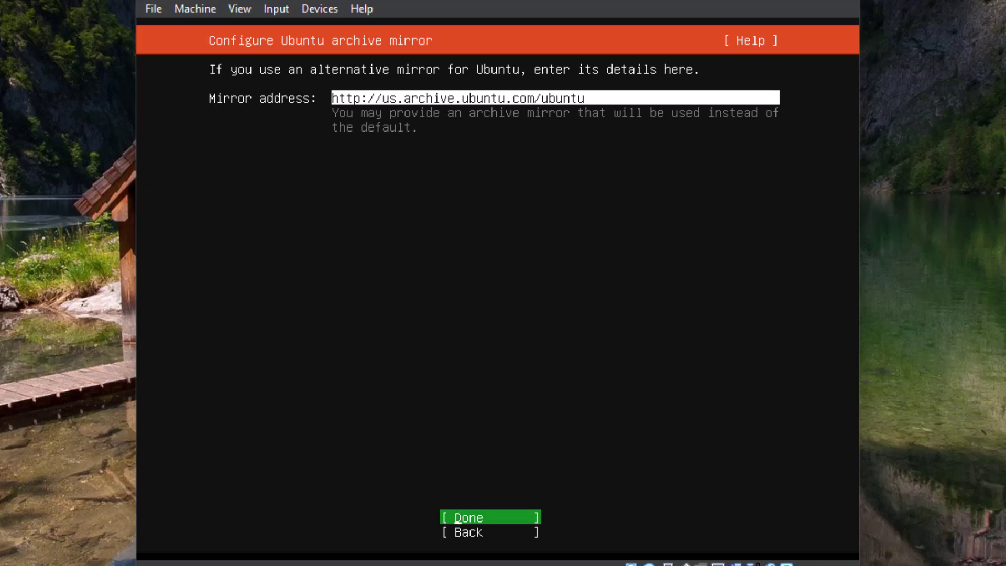
key("Return")
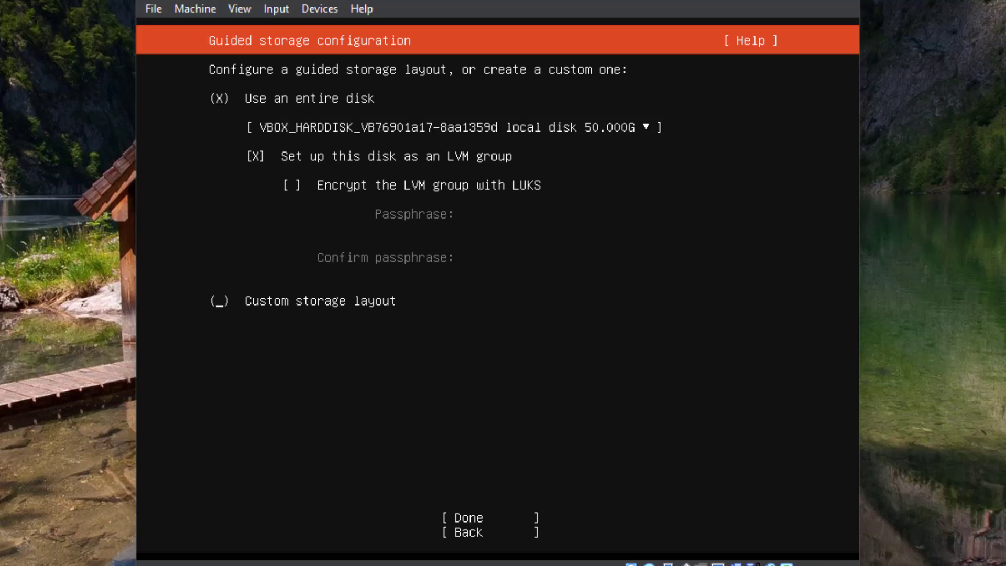
Accept the guided whole-disk LVM layout and its storage summary (/ 23.996G, /boot 2.000G)
left_click(467, 517)
key("Return")
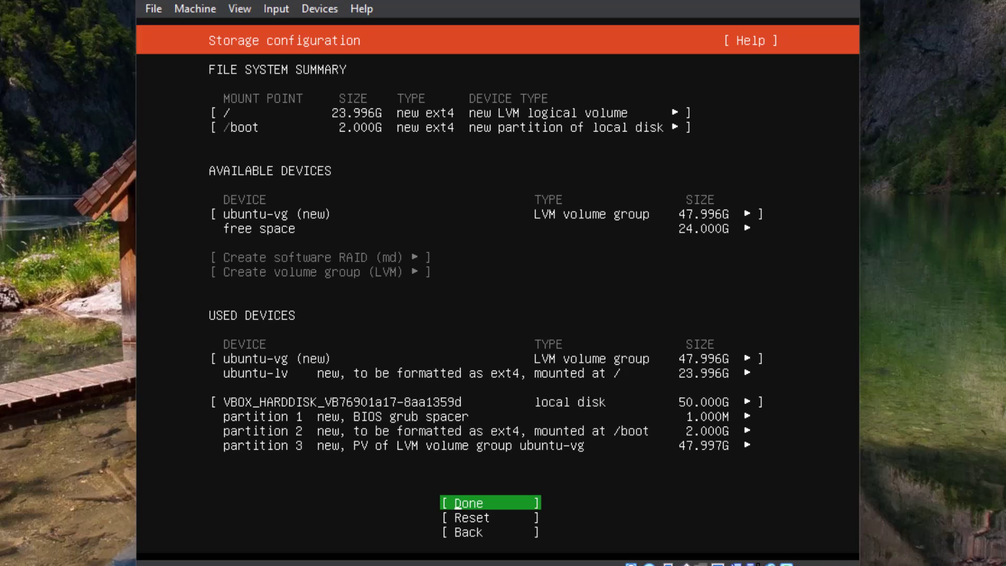
key("Return")
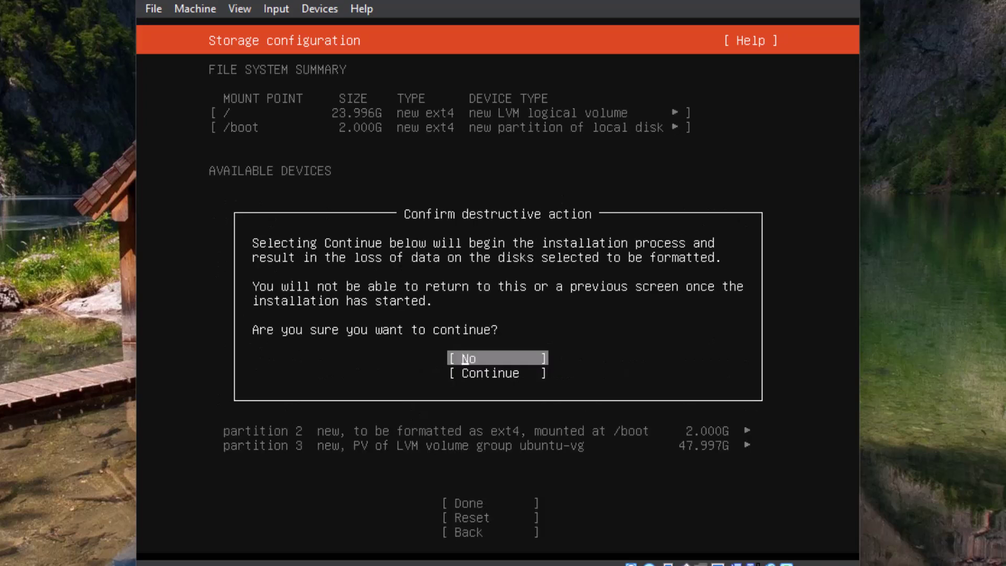
Confirm the destructive disk-wiping install by choosing Continue
key("Down")
key("Up")
key("Down")
key("Up")
key("Down")
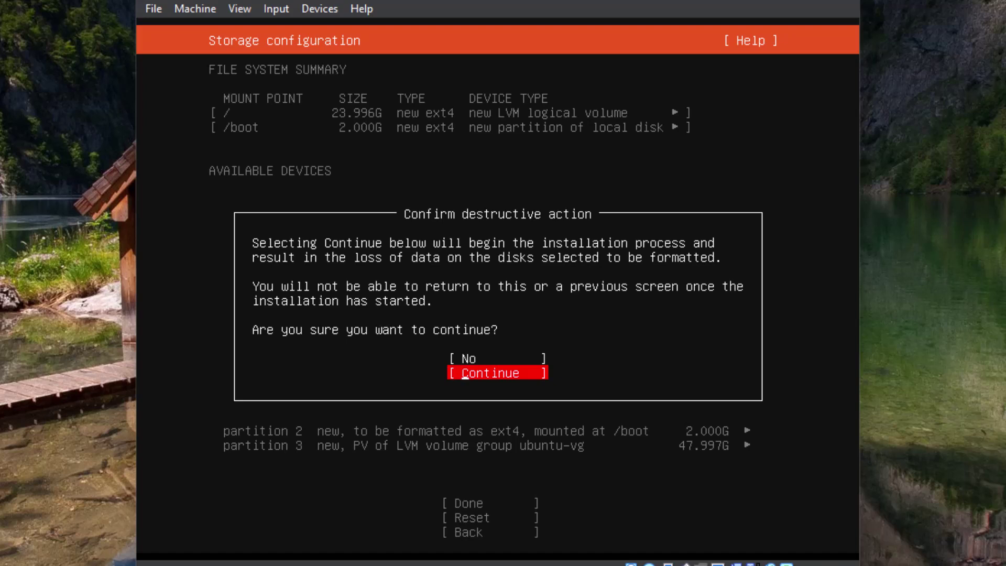
key("Return")
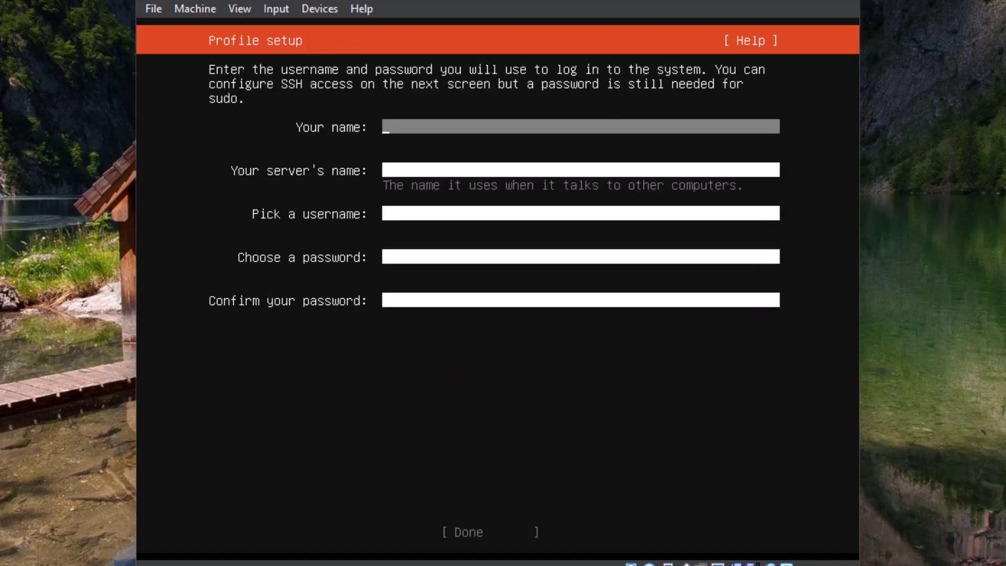
Enter your full name, server name mws, a username and the password twice, then submit
type("Dr. Heldman")
key("Tab")
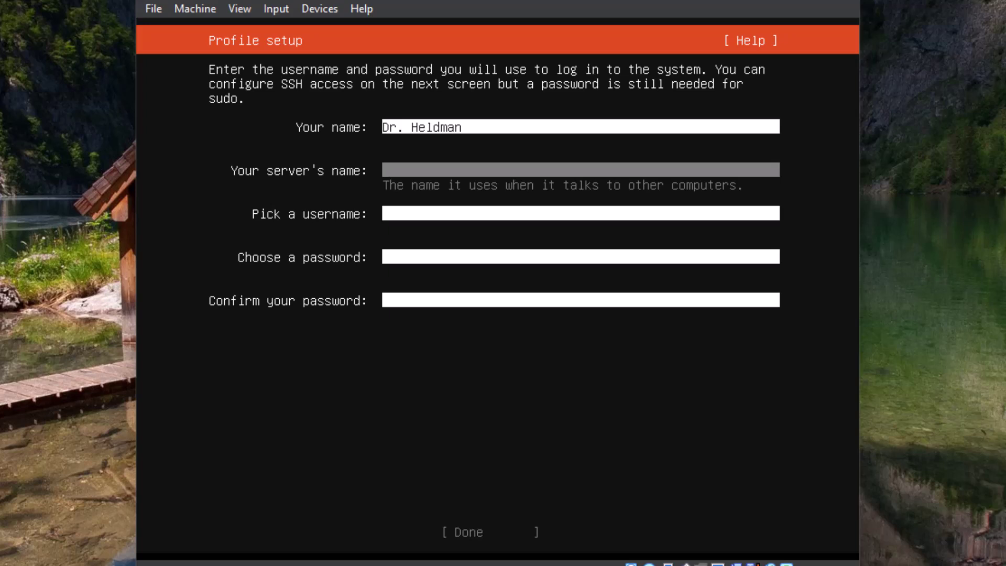
type("mws")
key("Tab")
type("b")
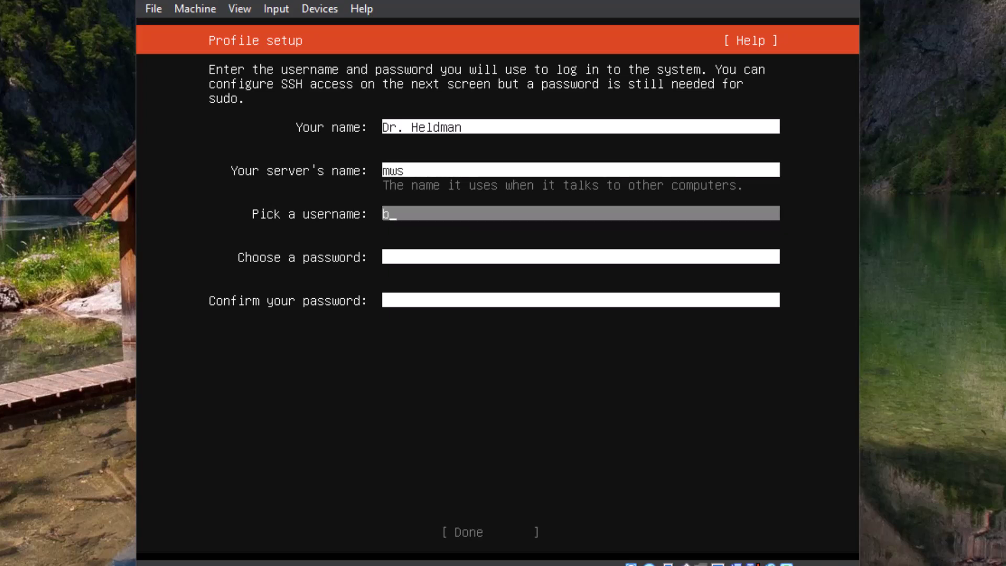
type("heldman")
key("Tab")
type("********")
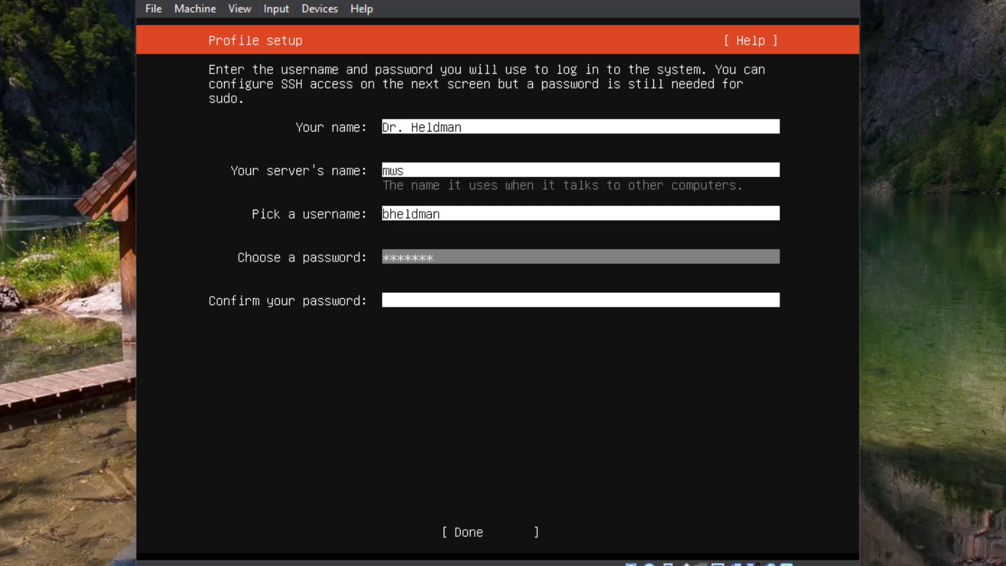
type("*")
key("Tab")
type("*********")
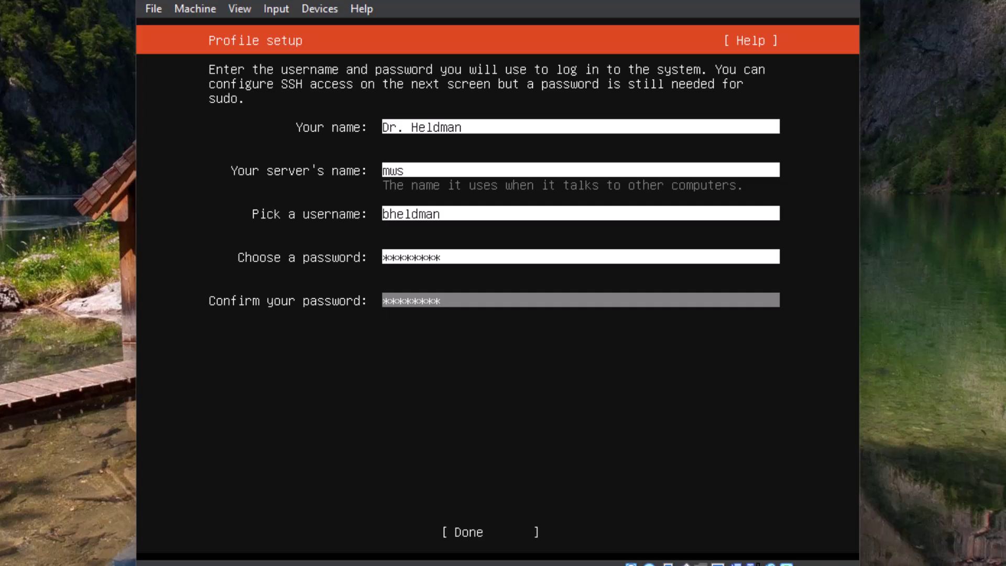
key("Tab")
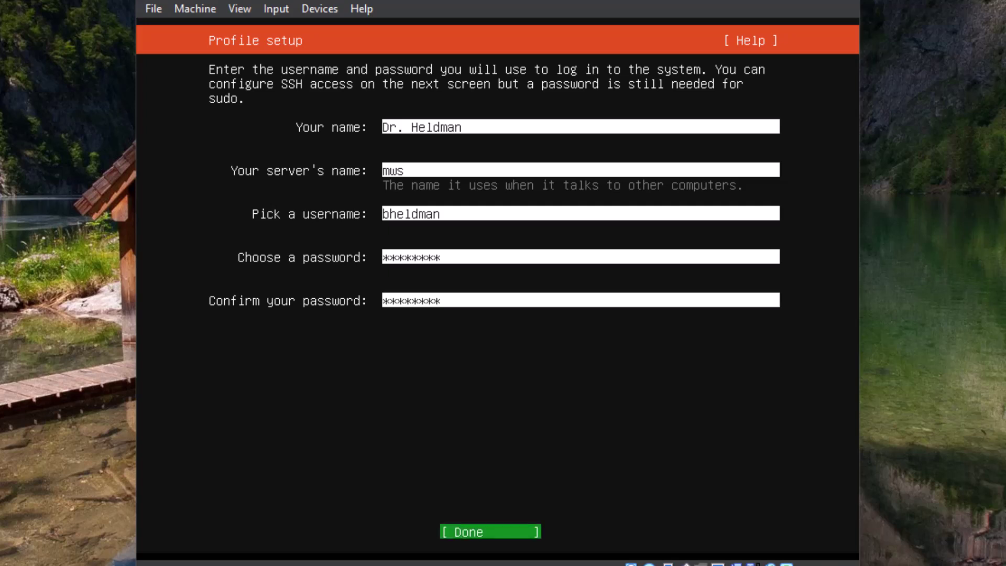
key("Return")
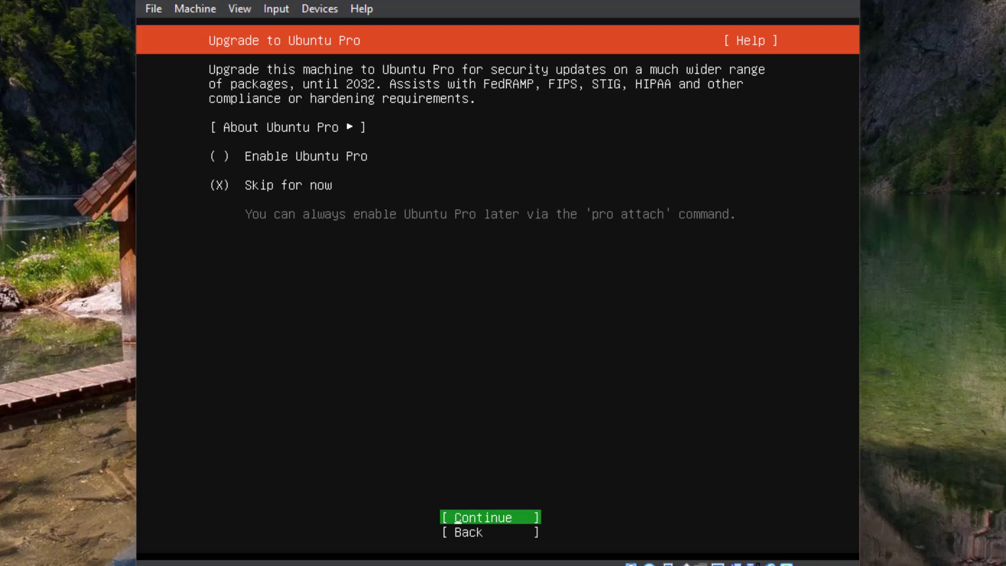
Skip Ubuntu Pro for now and enable Install OpenSSH server
key("Return")
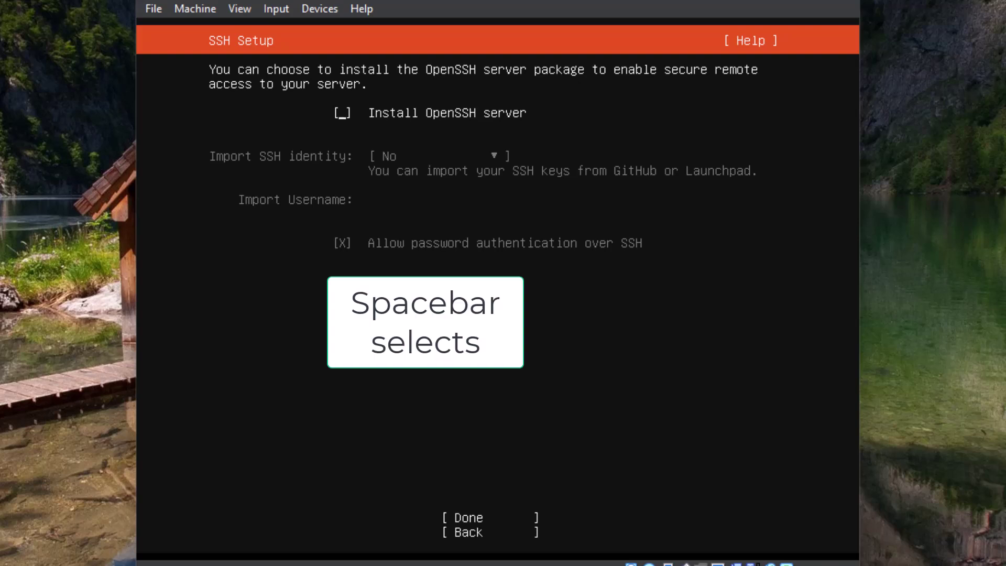
key("space")
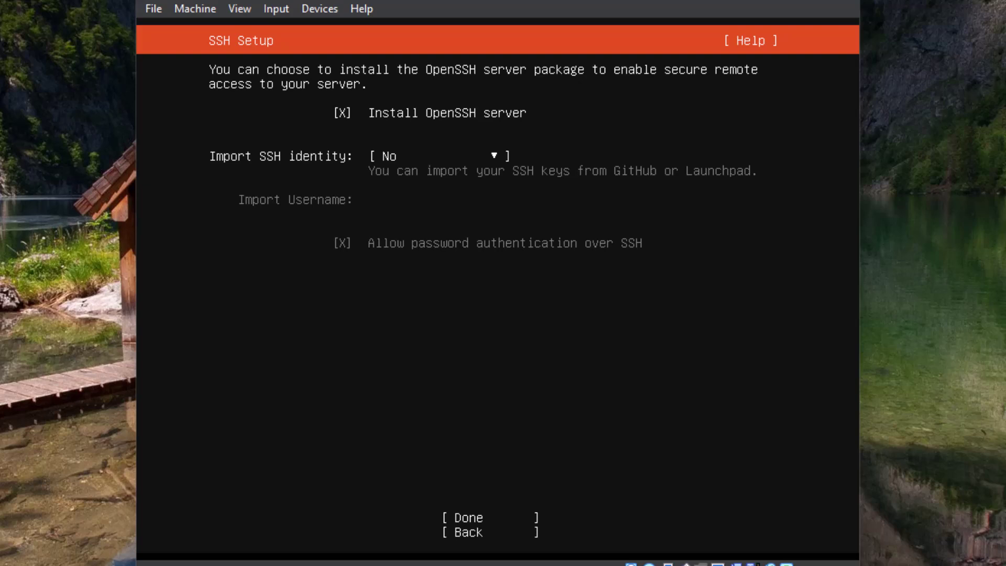
key("Tab")
key("Tab")
key("Return")
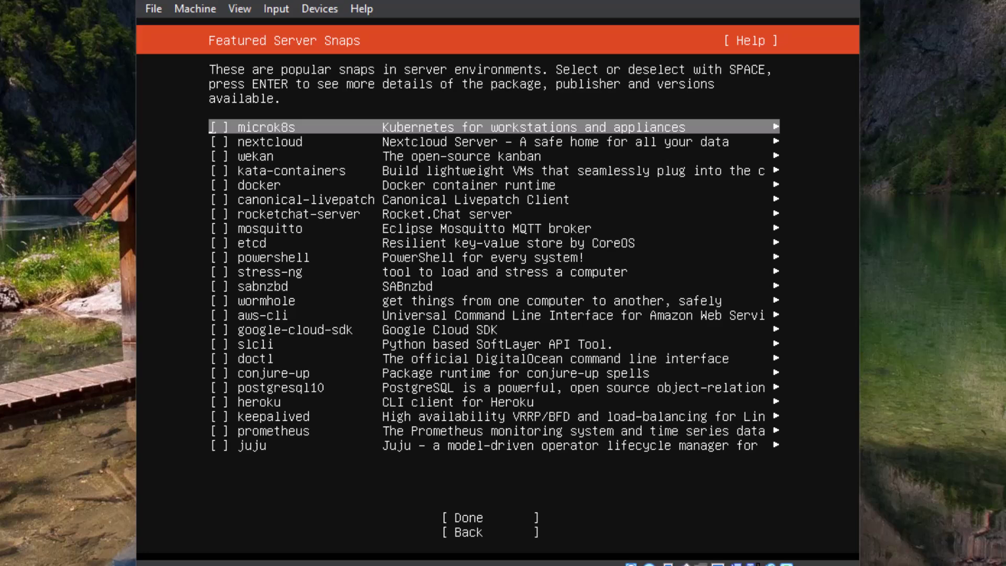
Leave every featured server snap unchecked and move focus to Done
key("Tab")
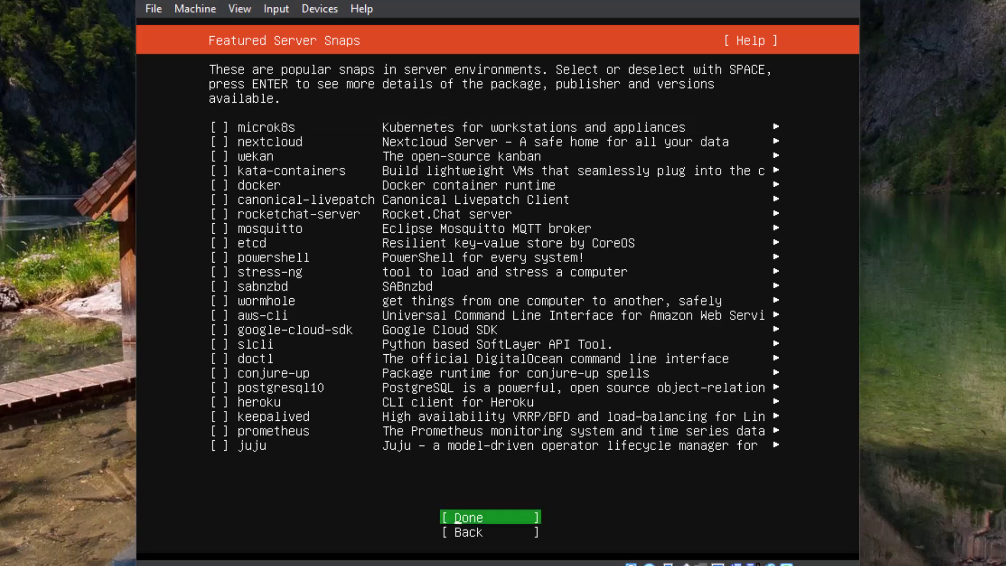
Start the install with no extra snaps, then choose Reboot Now once installation completes
key("Return")
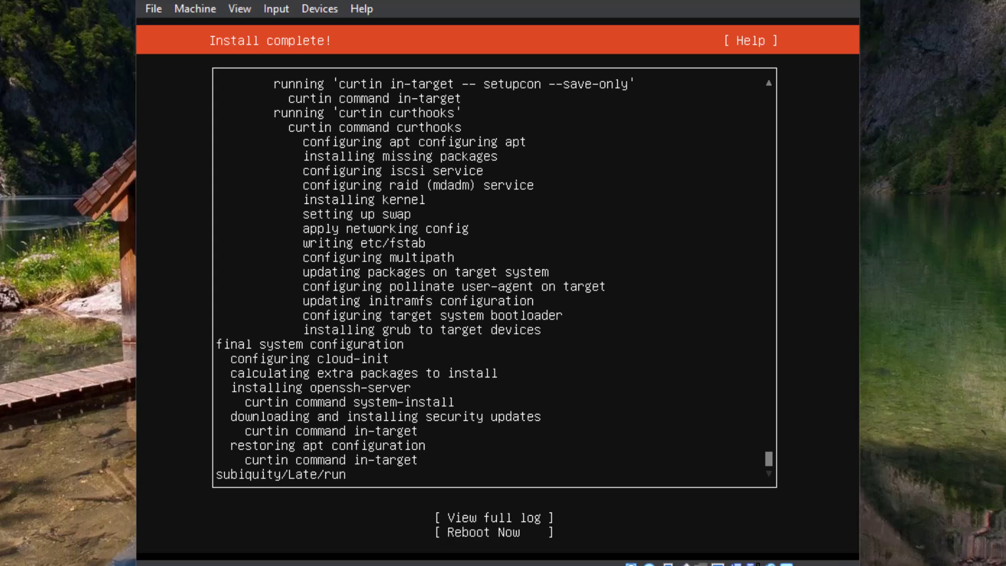
key("Tab")
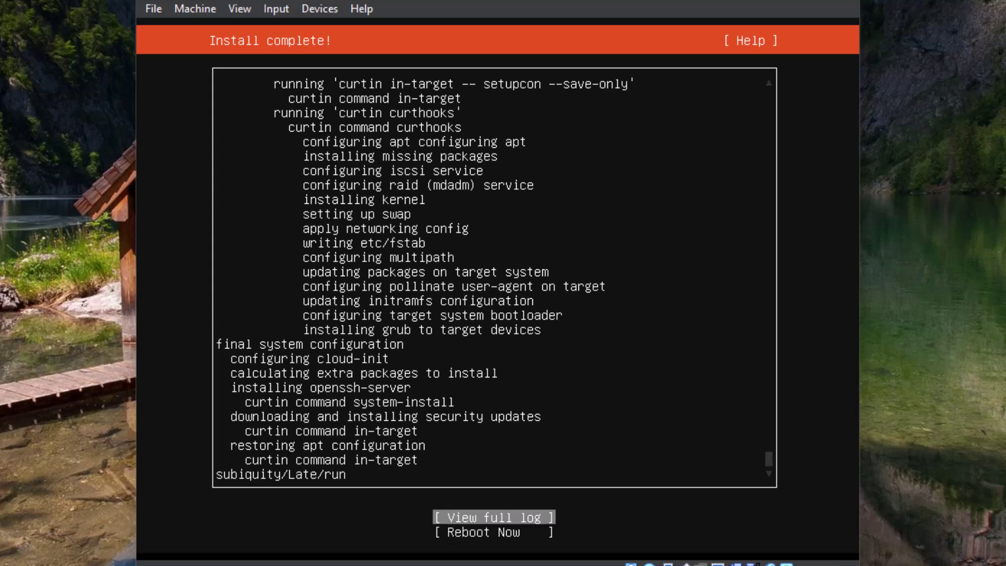
key("Down")
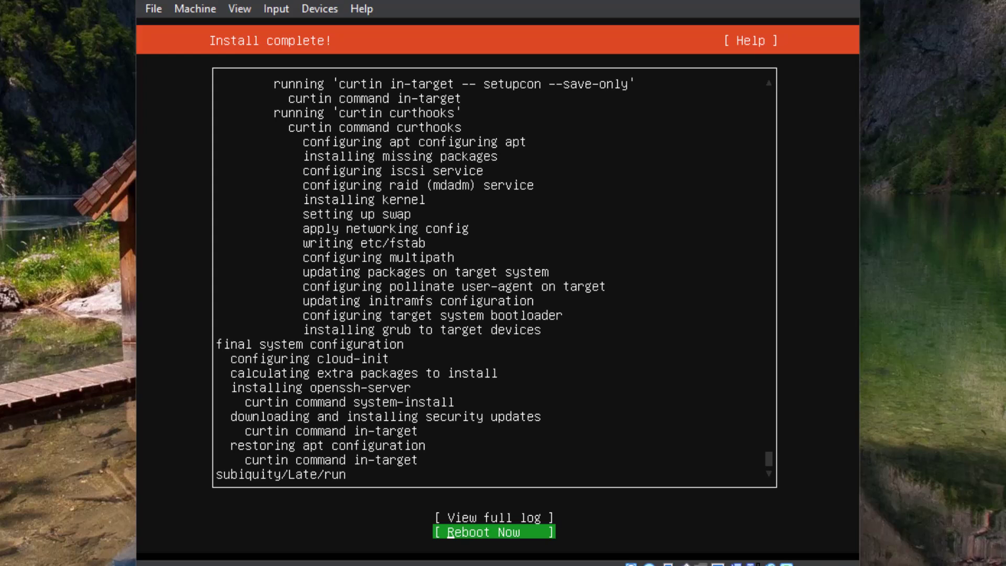
key("Return")
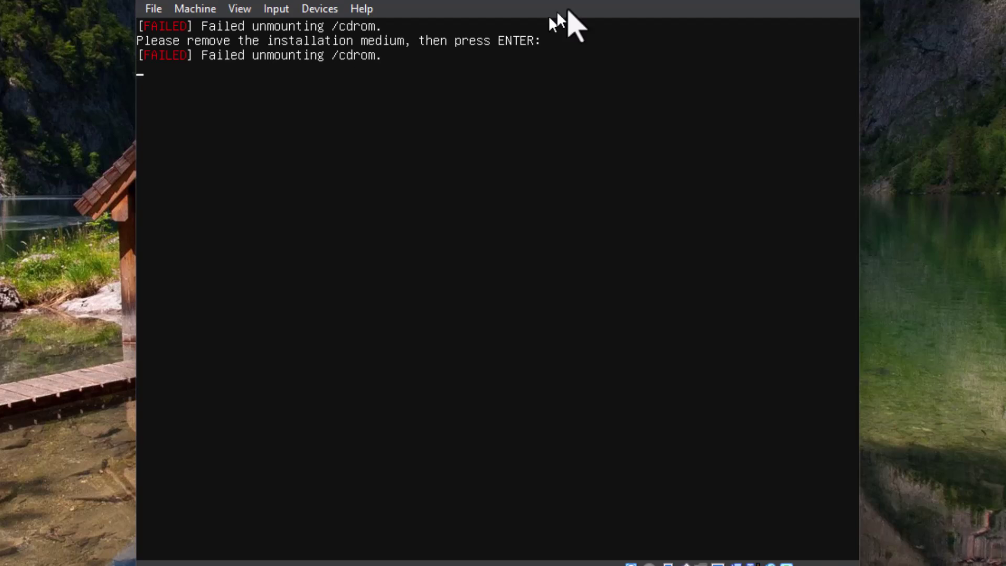
Close the running VM by powering off the machine
left_click(154, 10)
left_click(178, 75)
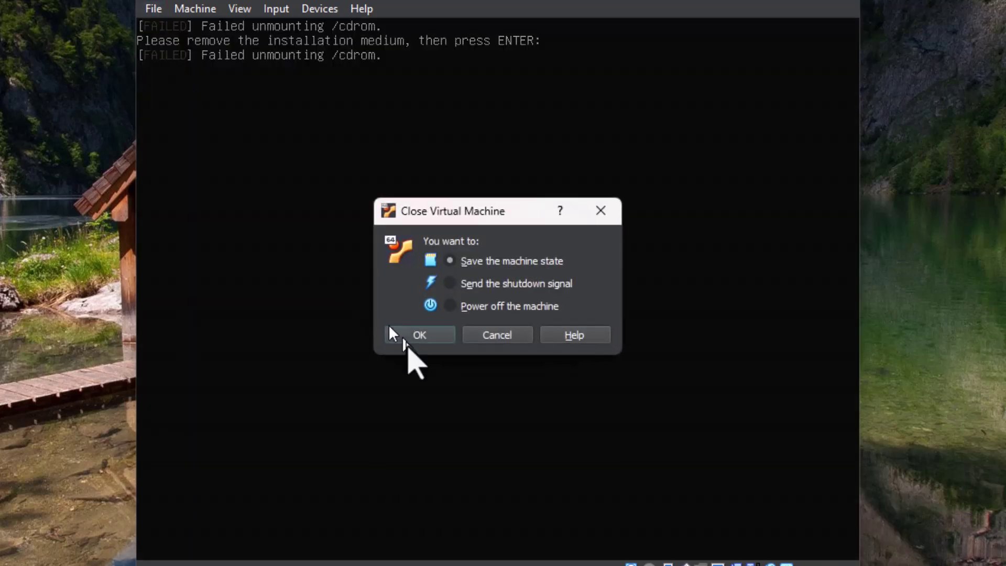
left_click(449, 306)
left_click(425, 335)
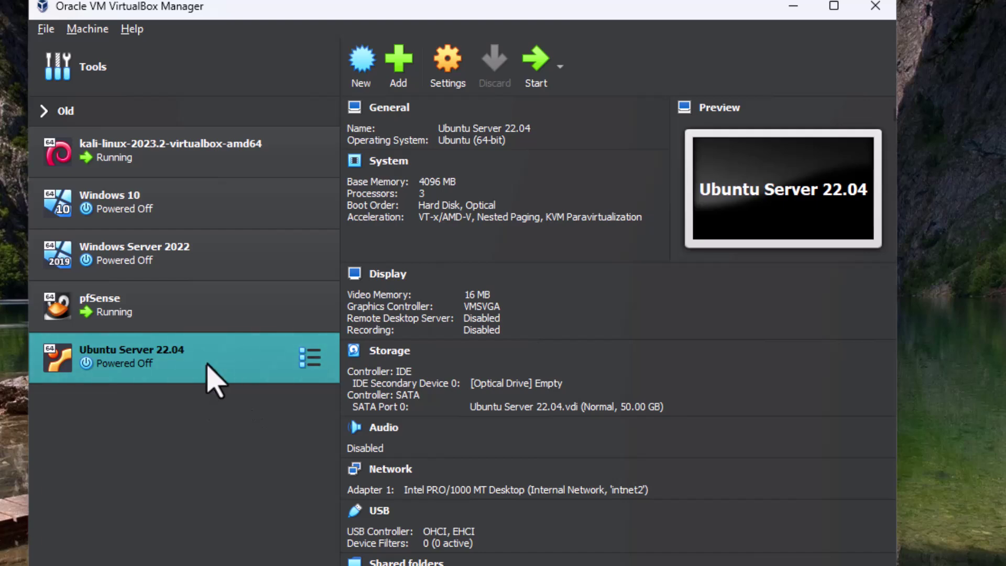
Check that the Ubuntu Server 22.04 optical drive is empty in Storage settings, then start the VM
left_click(444, 69)
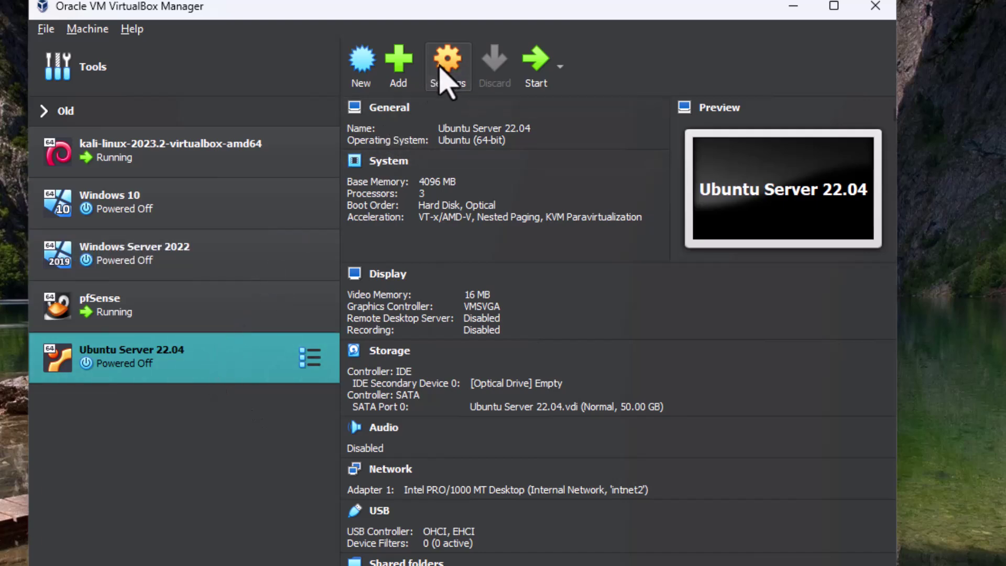
left_click(216, 222)
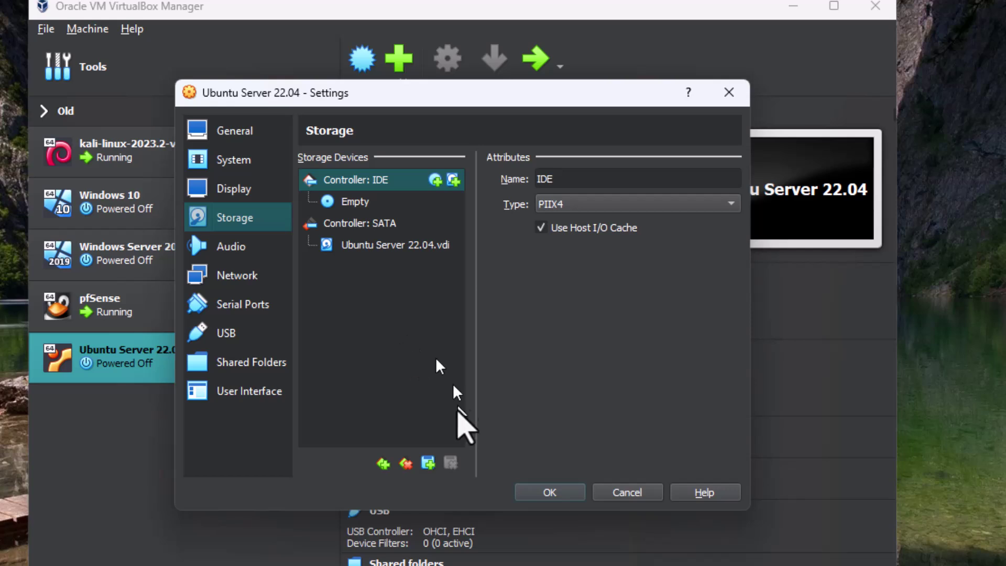
left_click(629, 495)
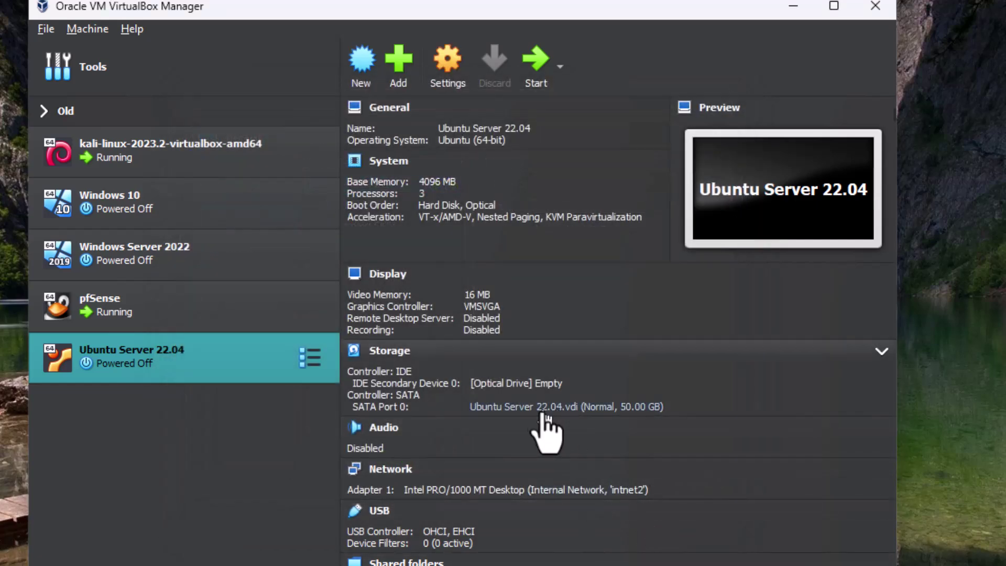
left_click(536, 59)
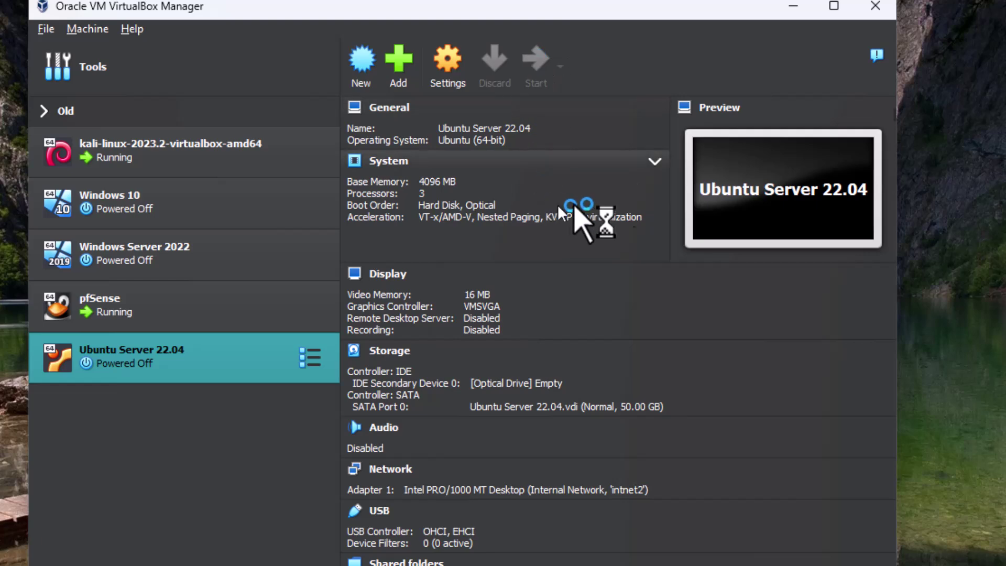
Log in at the VM console with the user's username and password
left_click(793, 6)
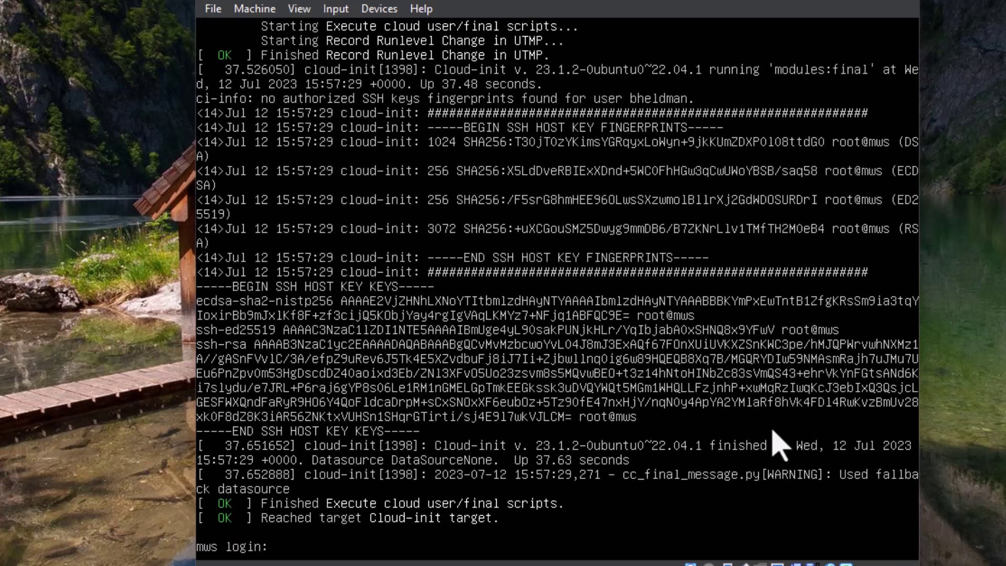
type("bheldman")
key("Return")
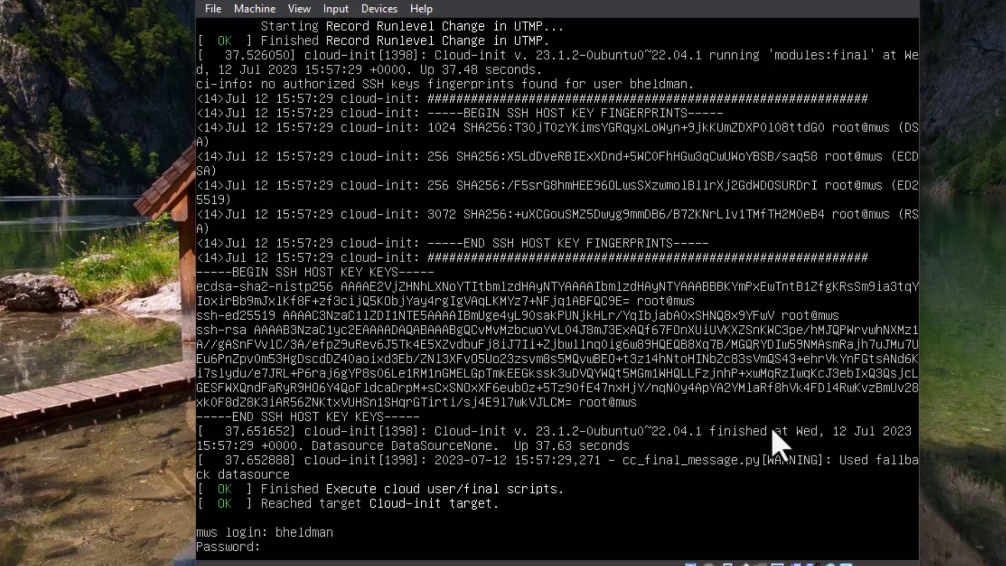
key("Return")
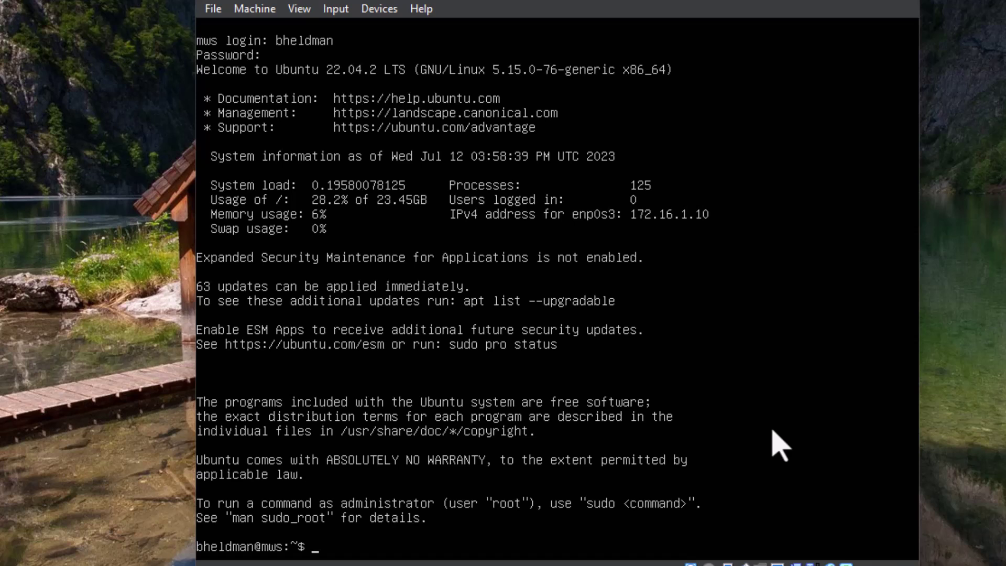
Show the server's addresses with ip a and ping 8.8.8.8
type("ip a")
key("Return")
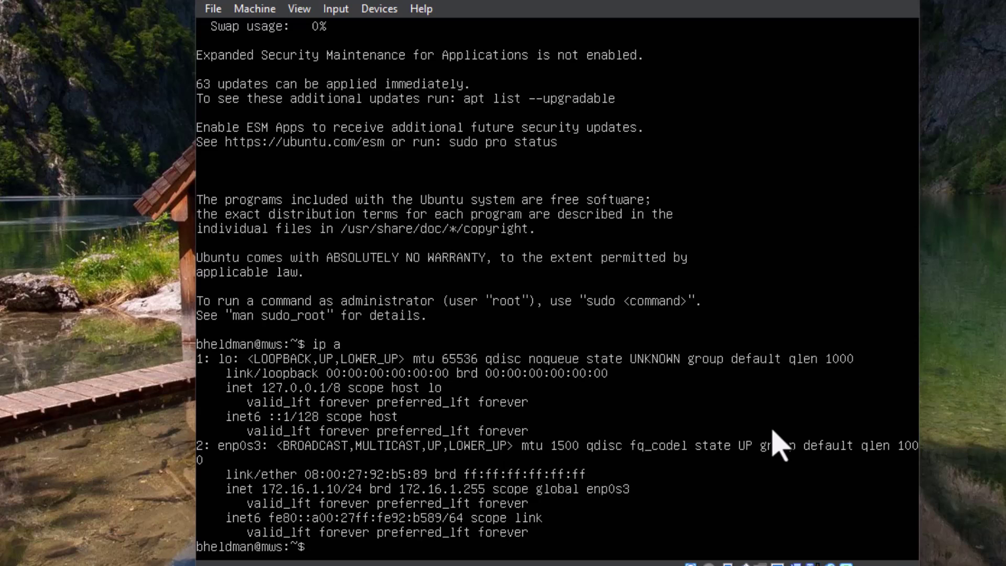
type("ping")
type("8.8.8.8")
key("Return")
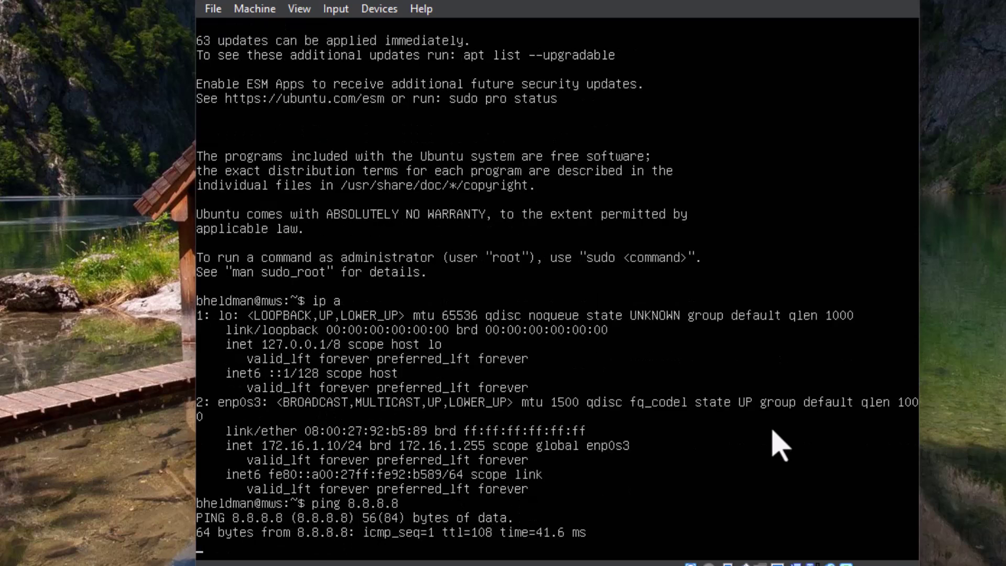
key("ctrl+c")
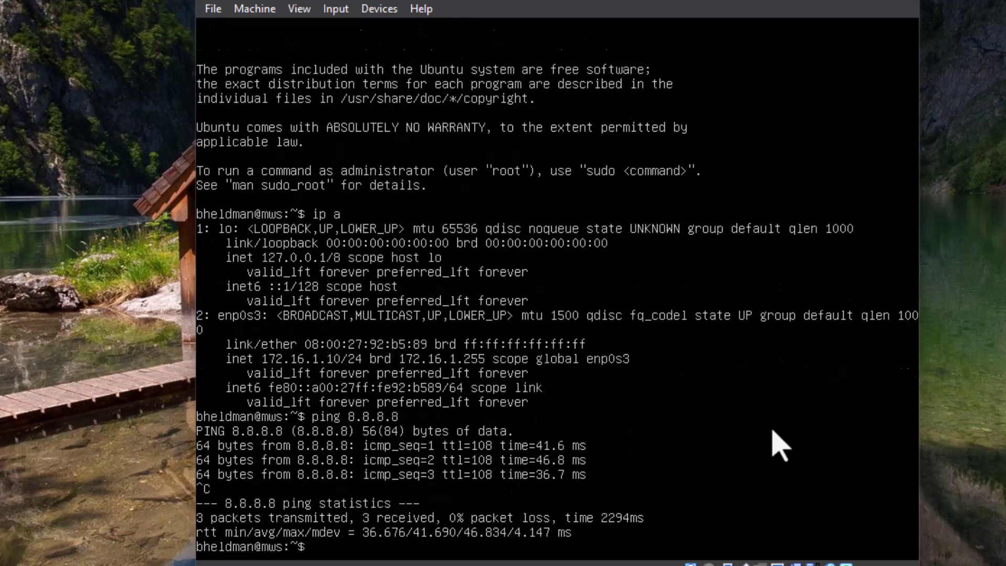
Ping 8.8.4.4, correcting a mistyped 8.8.4 attempt
key("Up")
key("BackSpace")
key("BackSpace")
key("BackSpace")
type("4")
key("Return")
type("4")
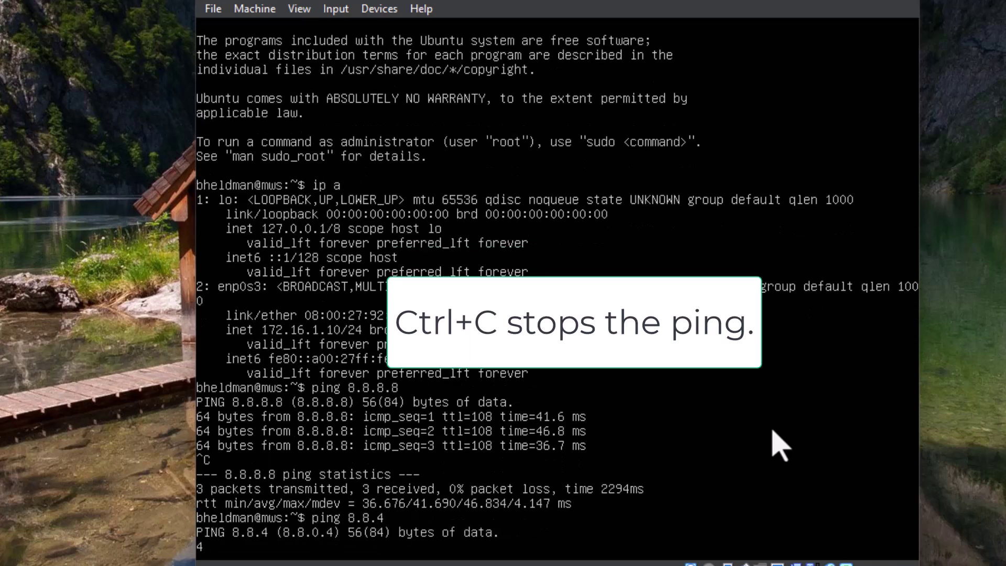
key("ctrl+c")
key("Up")
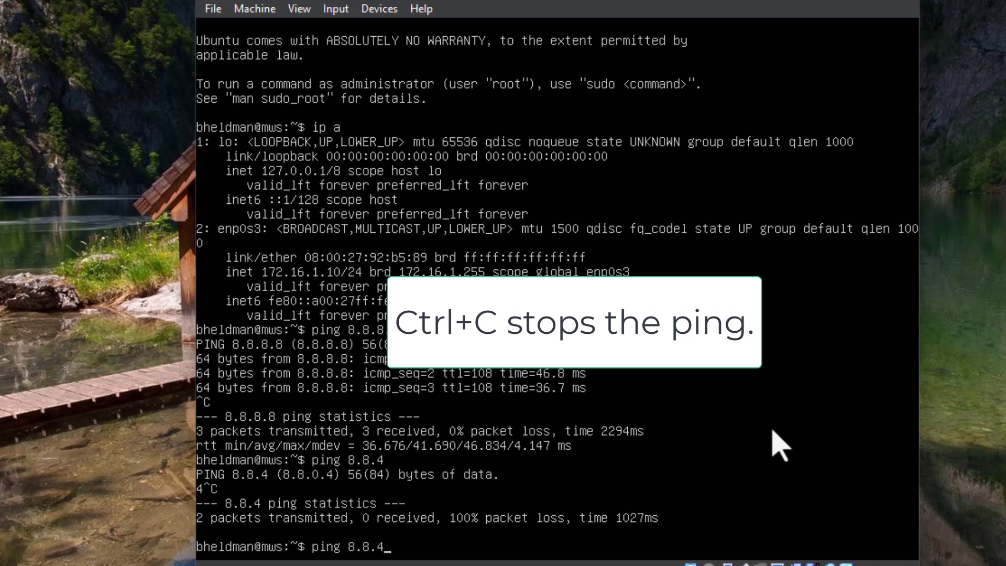
type(".")
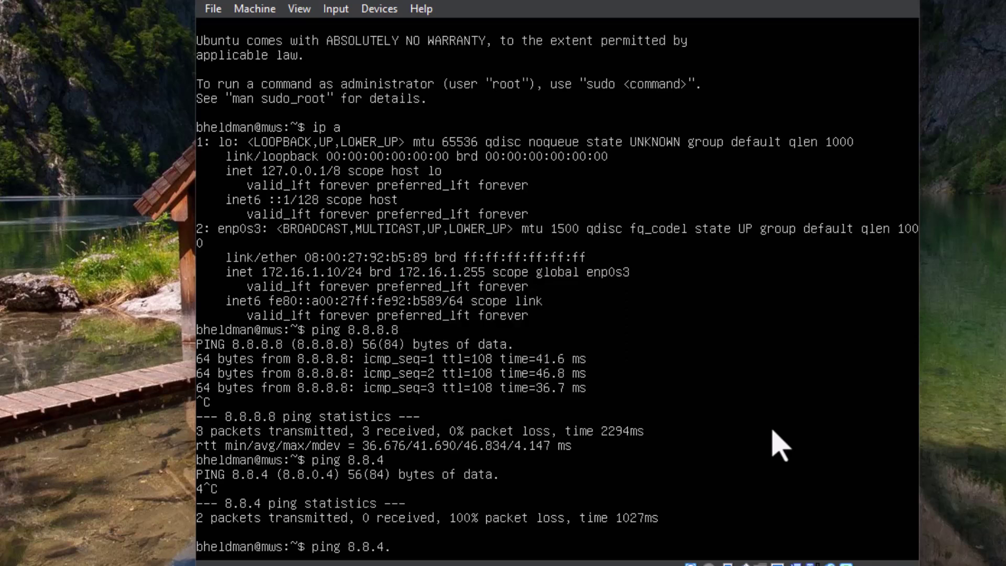
type("4")
key("Return")
key("ctrl+c")
Ping 1.1.1.1 and then 1.0.0.1 to confirm connectivity
key("Up")
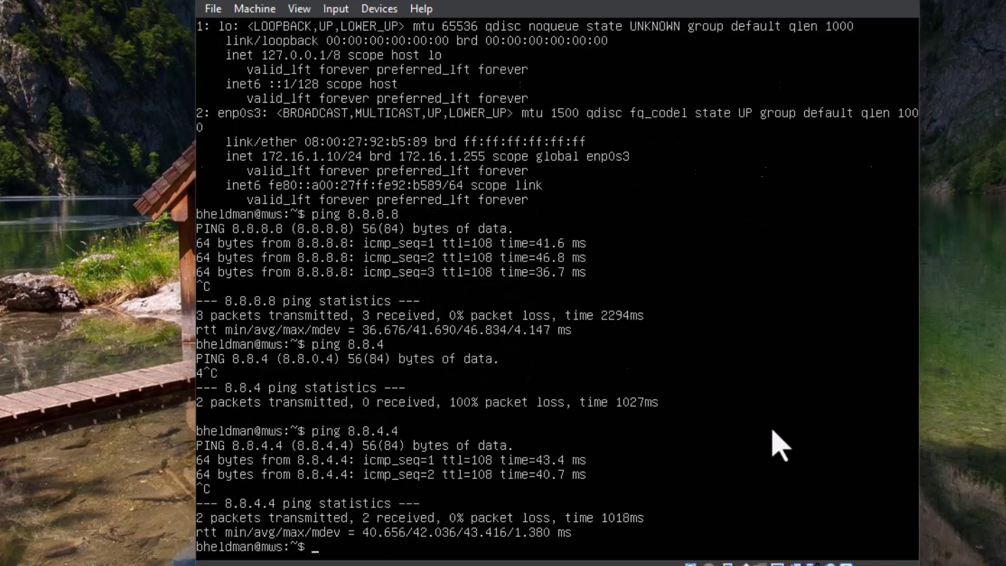
key("BackSpace")
key("BackSpace")
key("BackSpace")
key("BackSpace")
key("BackSpace")
key("BackSpace")
key("BackSpace")
type("1.1.1.1")
key("Return")
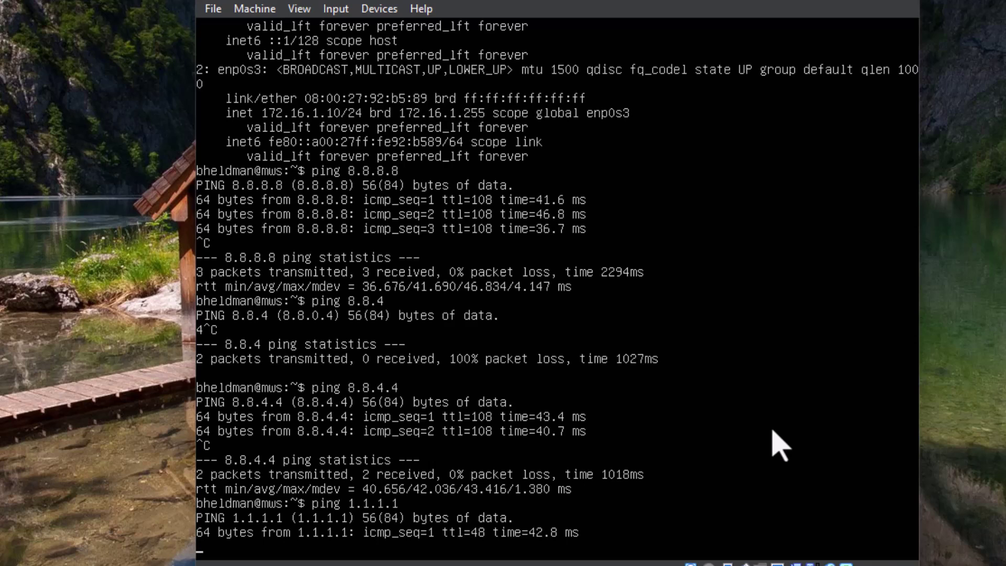
key("ctrl+c")
key("Up")
key("BackSpace")
key("BackSpace")
key("BackSpace")
key("BackSpace")
type("0.0.0")
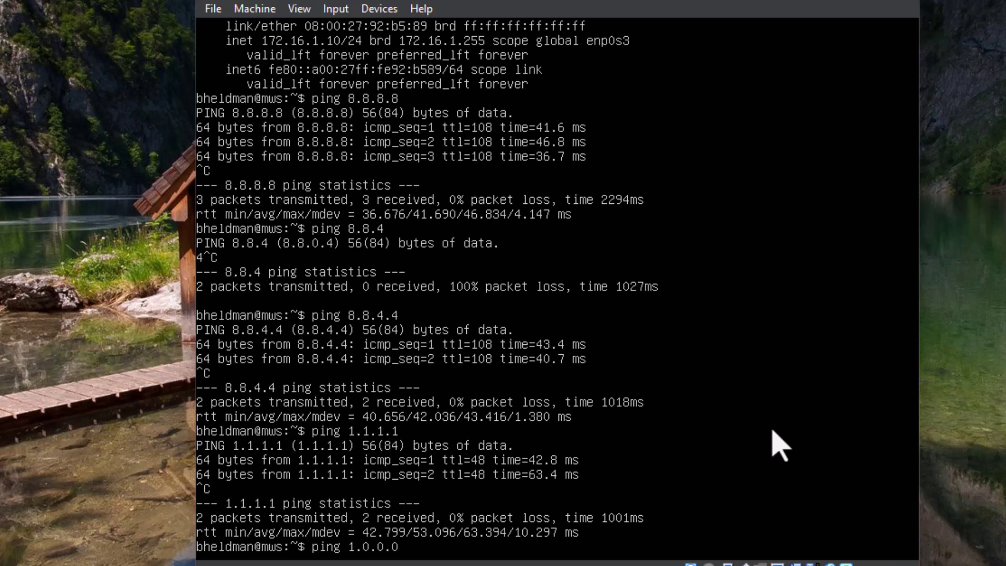
key("BackSpace")
type("1")
key("Return")
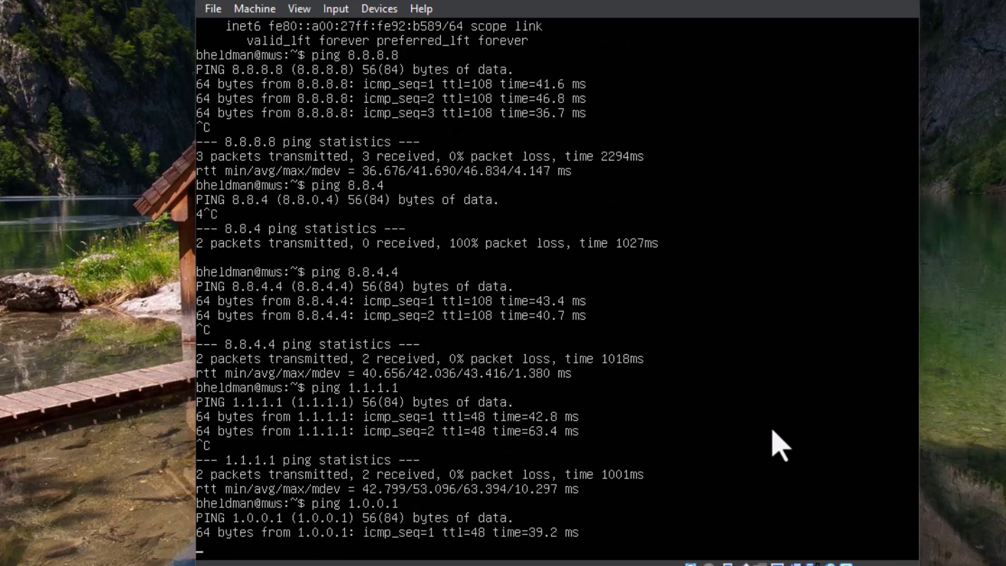
key("ctrl+c")
type("ping ww")
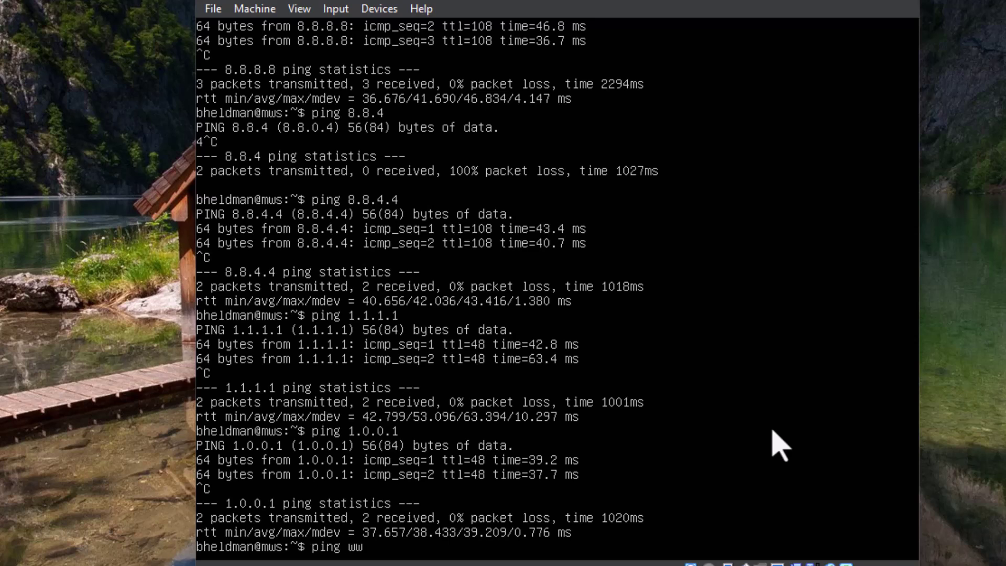
type("w.microsoft.com")
key("Return")
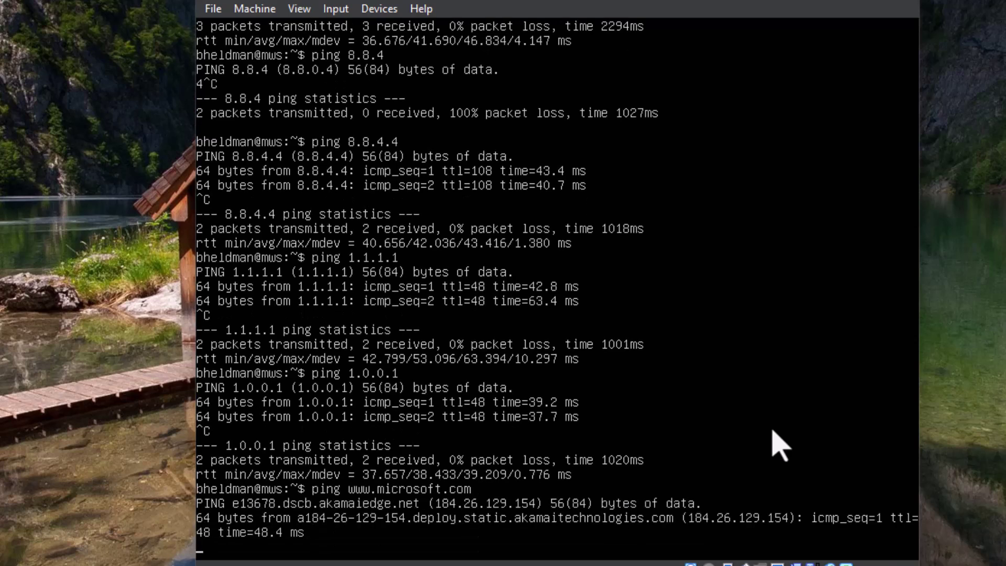
key("ctrl+c")
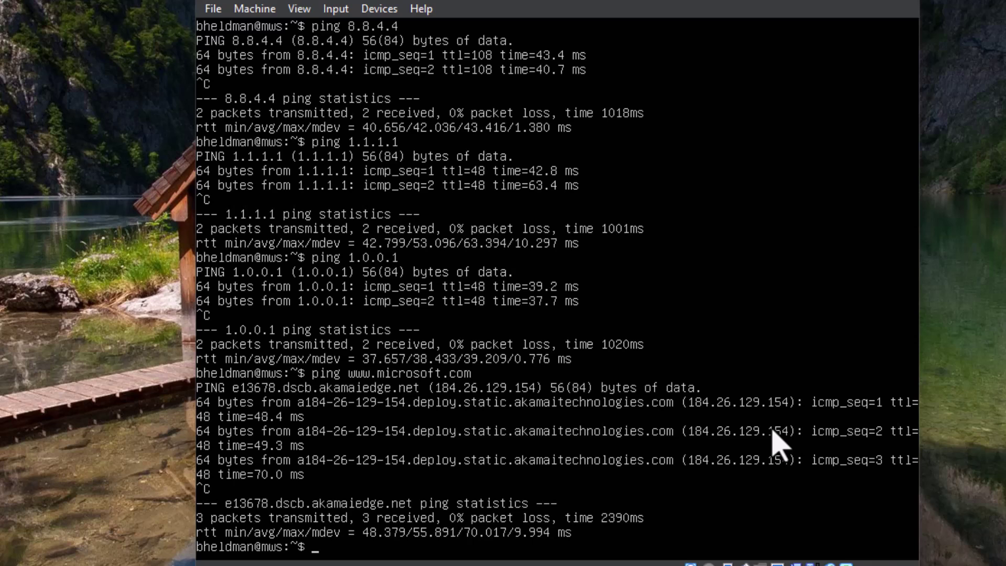
type("clear")
key("Return")
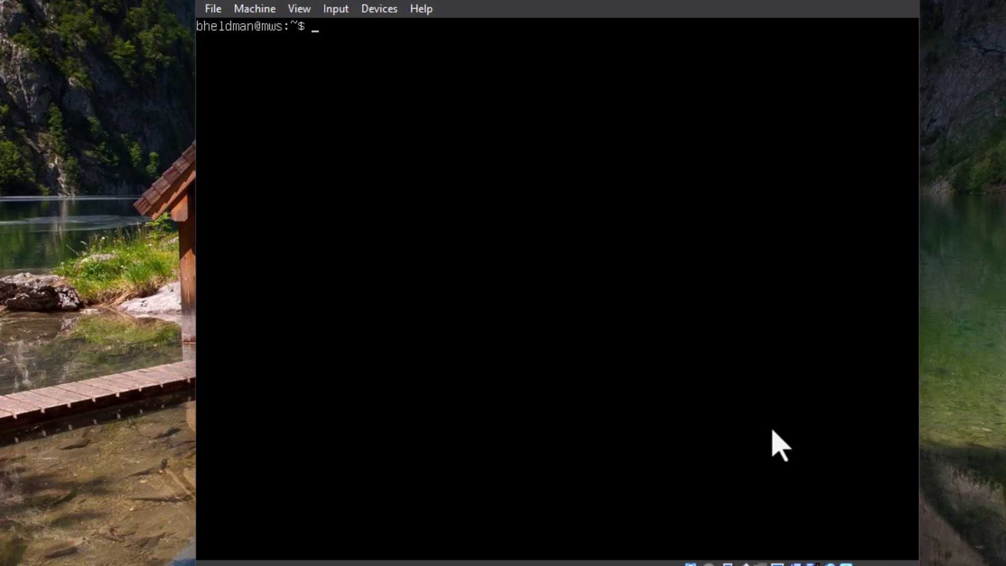
Change into /etc/netplan and list its files
type("cd e")
key("BackSpace")
type("/etc/netplan")
key("Return")
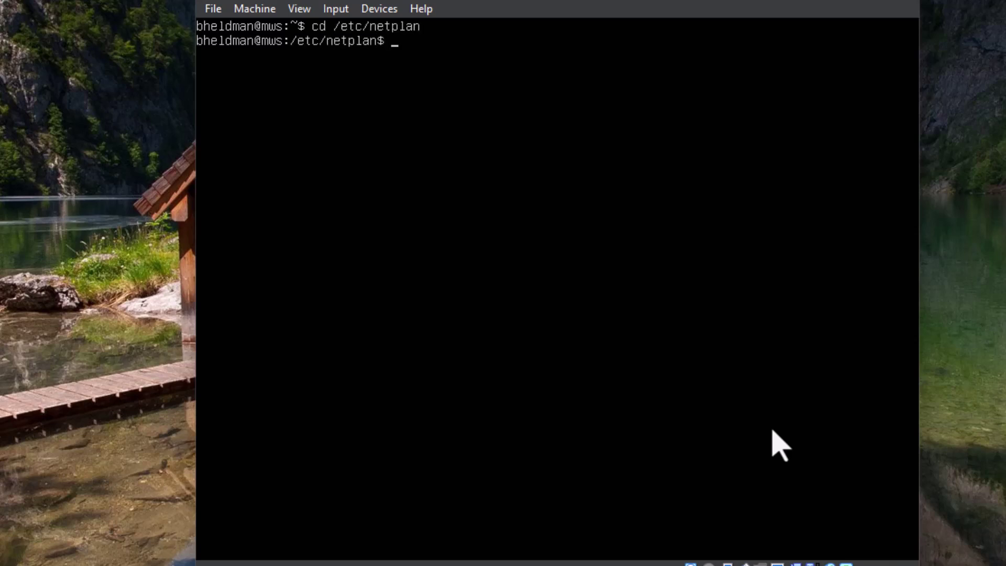
type("ls")
key("Return")
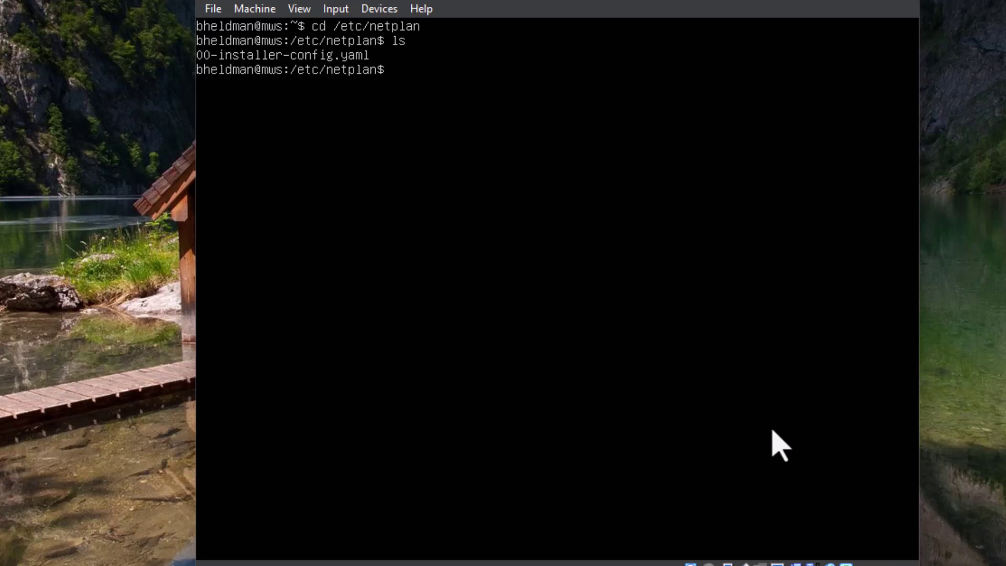
Print 00-installer-config.yaml to show the static enp0s3 network settings
type("sudo cat")
key("BackSpace")
key("BackSpace")
key("BackSpace")
key("BackSpace")
key("BackSpace")
key("BackSpace")
key("BackSpace")
key("BackSpace")
type("cat 00-installer")
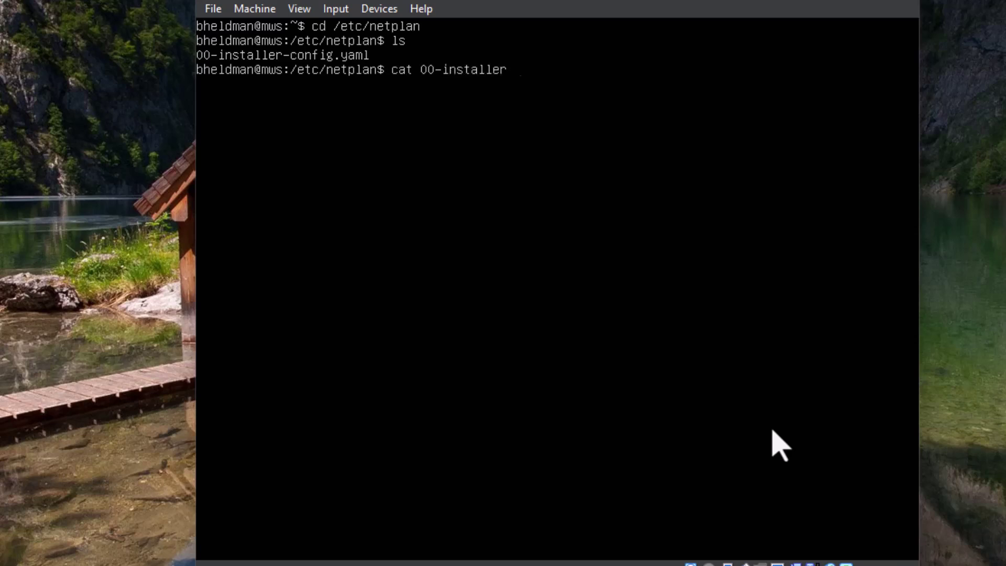
type("-config.yaml")
key("Return")
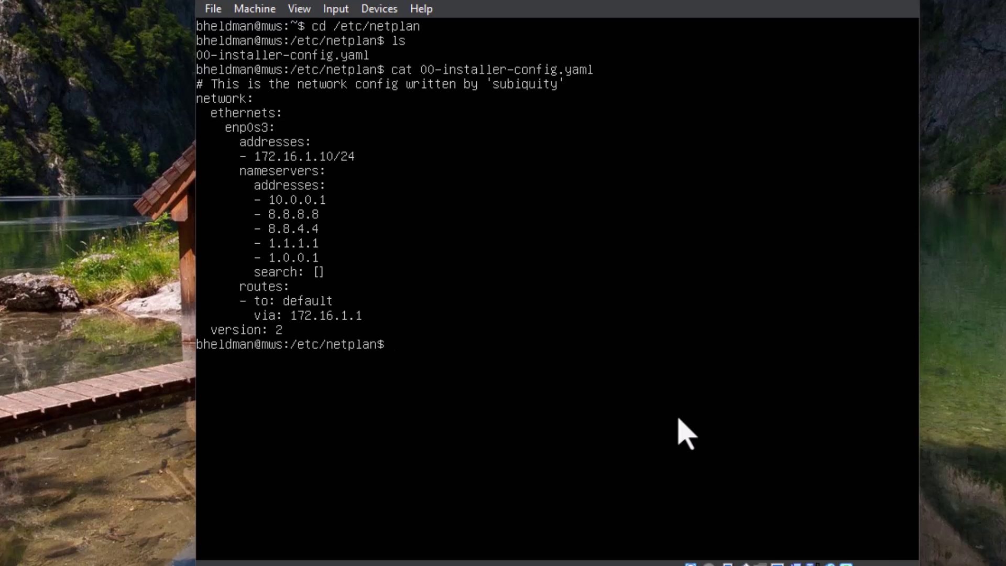
Return home with cd, clear the screen, and begin typing 'sudo apt-install'
type("cd")
key("Return")
type("clear")
key("Return")
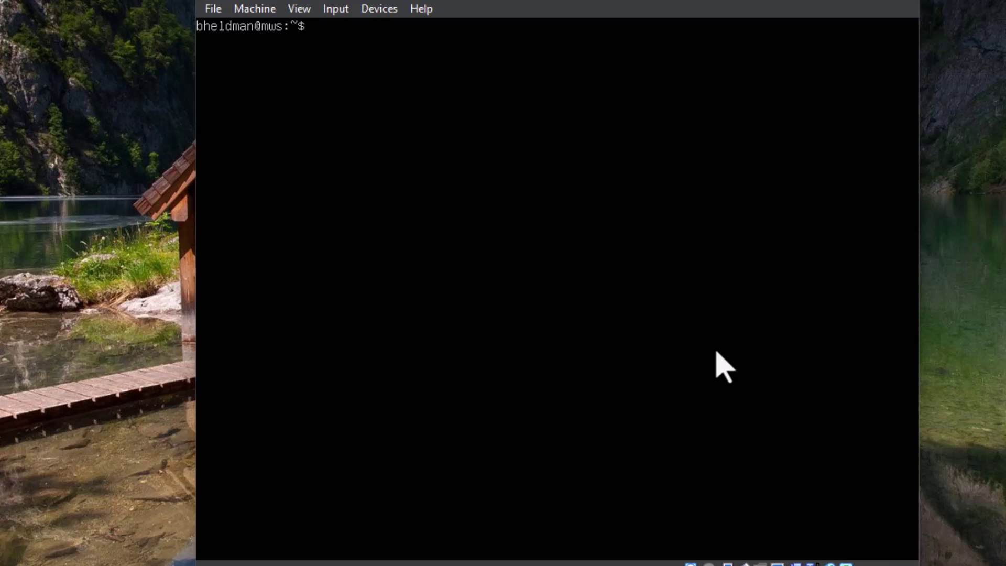
type("sudo apt-install")
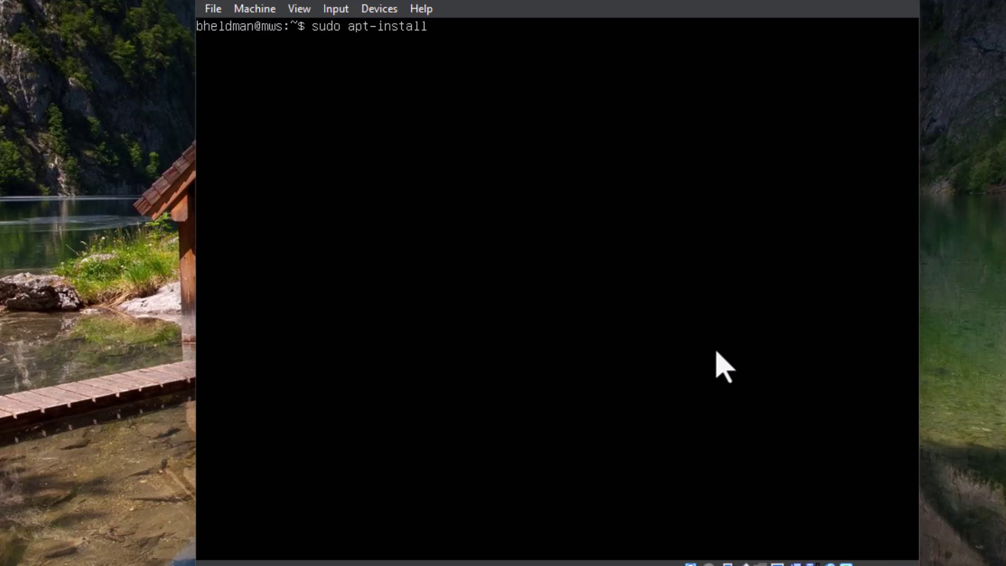
Run sudo apt update with the sudo password, then start typing 'sudo apt update &&'
key("BackSpace")
key("BackSpace")
key("BackSpace")
key("BackSpace")
key("BackSpace")
key("BackSpace")
key("BackSpace")
key("BackSpace")
type("i[fsyr")
key("BackSpace")
key("BackSpace")
key("BackSpace")
key("BackSpace")
key("BackSpace")
type("update")
key("Return")
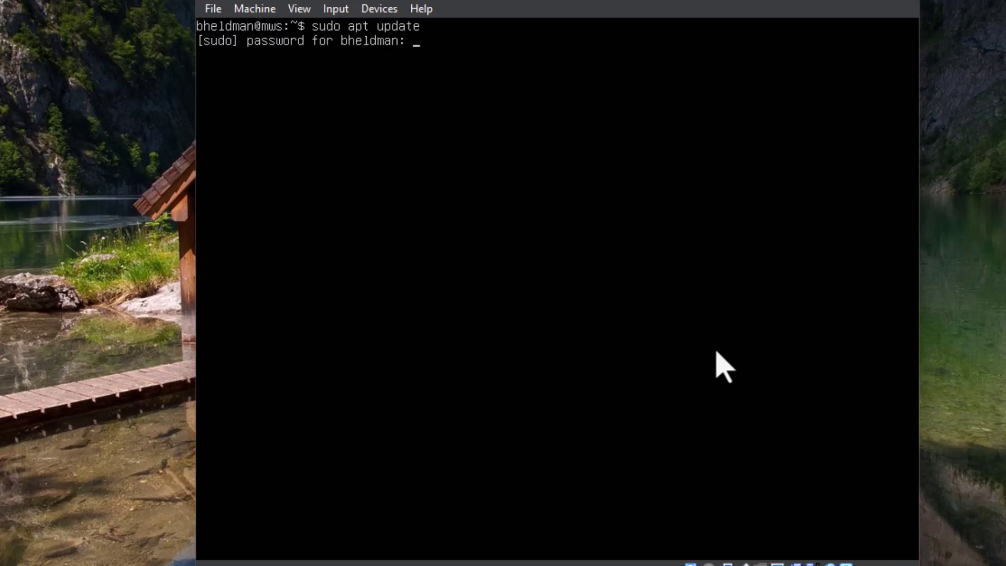
key("Return")
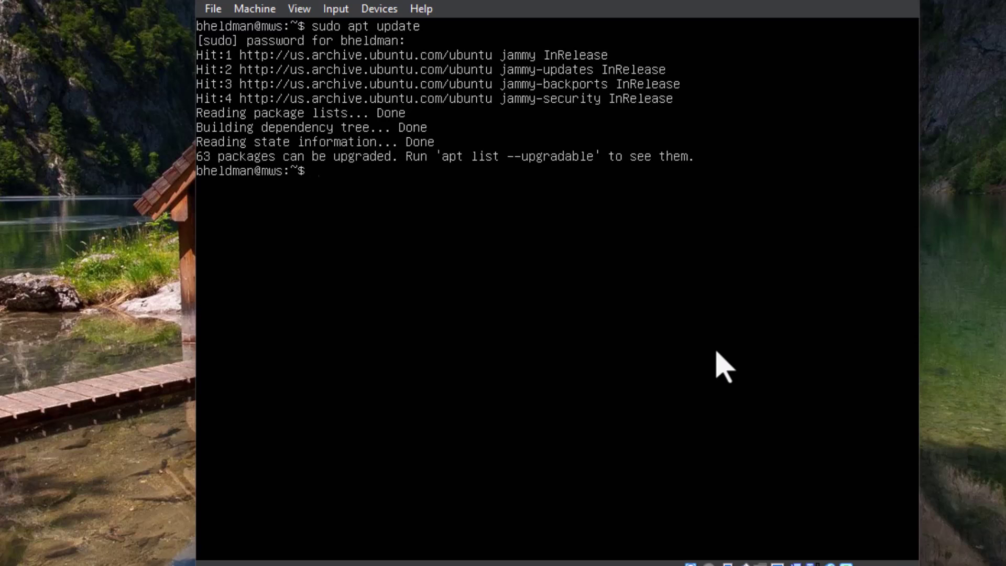
type("sudo")
type("apt update")
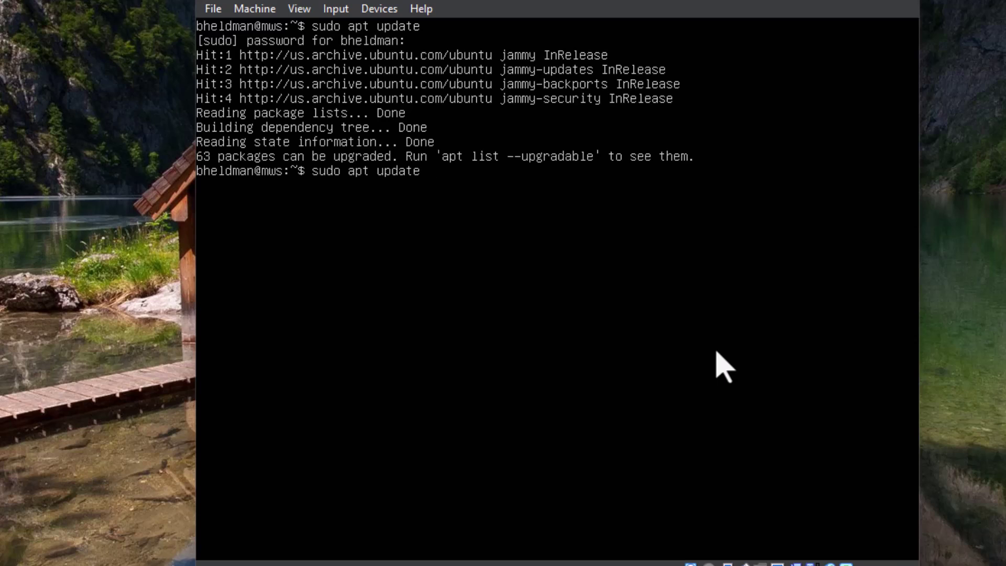
type(" &&")
Run 'sudo apt update && sudo apt upgrade -y' until the service restart prompt appears
type("sudo apt up")
type("grad")
key("BackSpace")
type("ade")
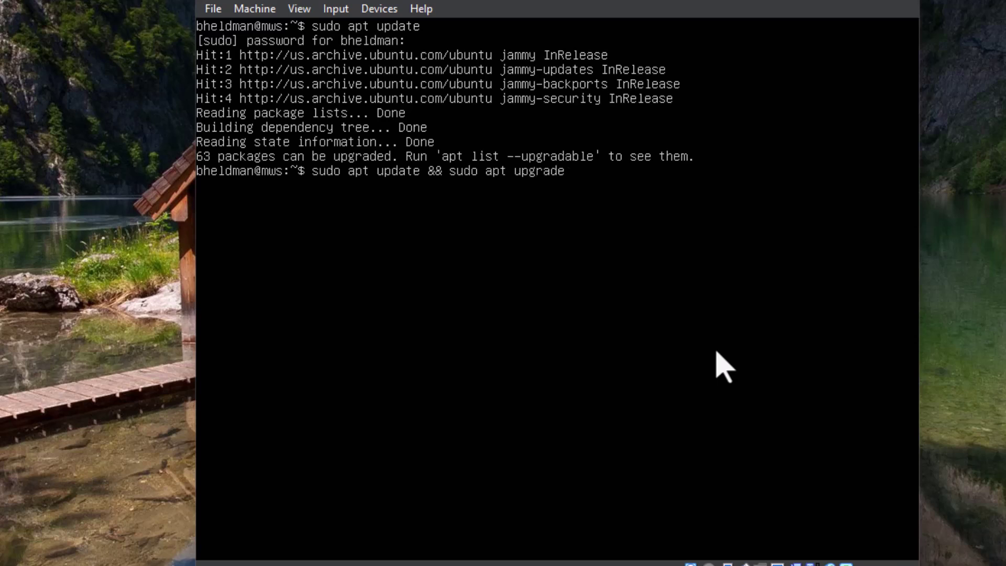
type(" -y")
key("Return")
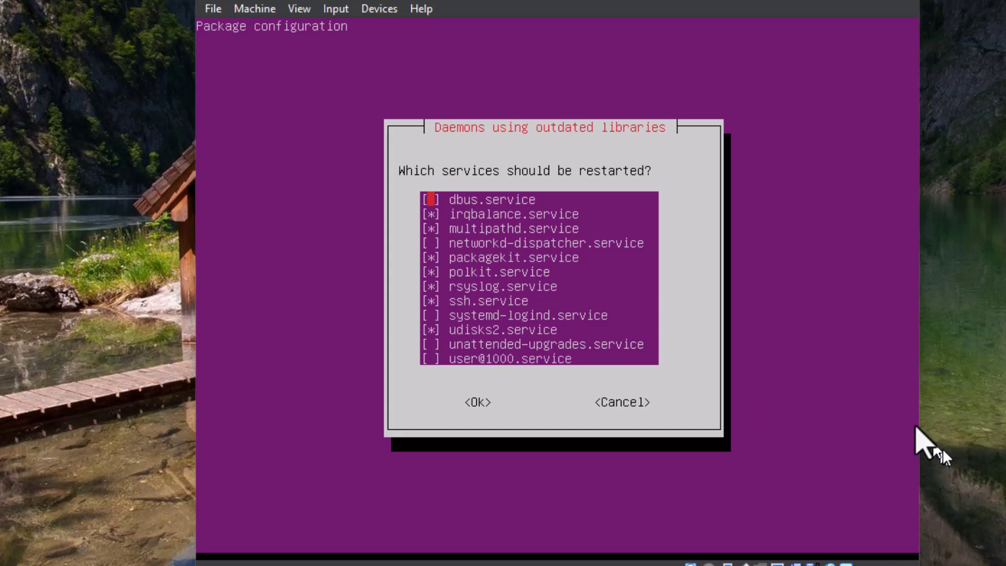
Accept the default services to restart, then clear the terminal
key("Tab")
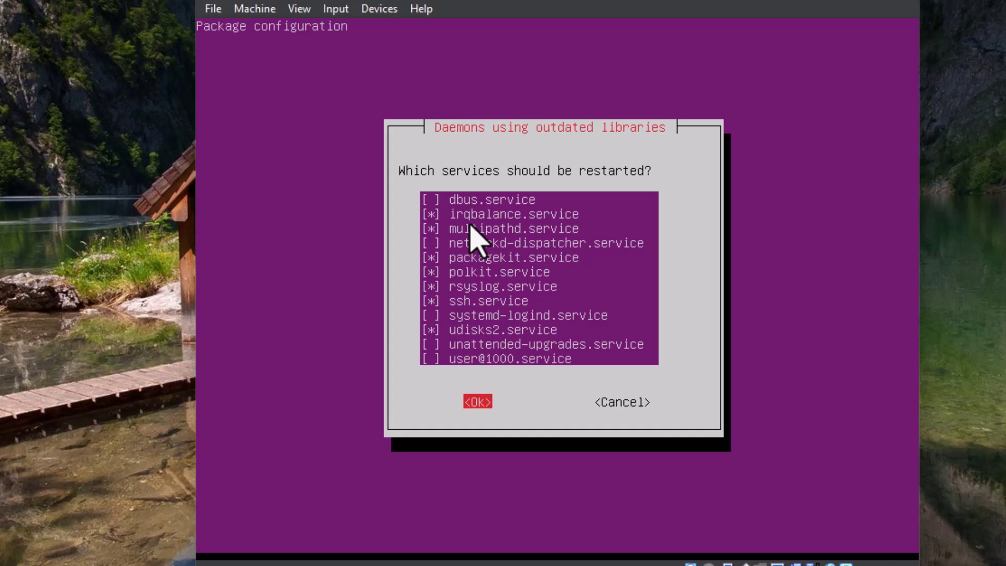
key("Return")
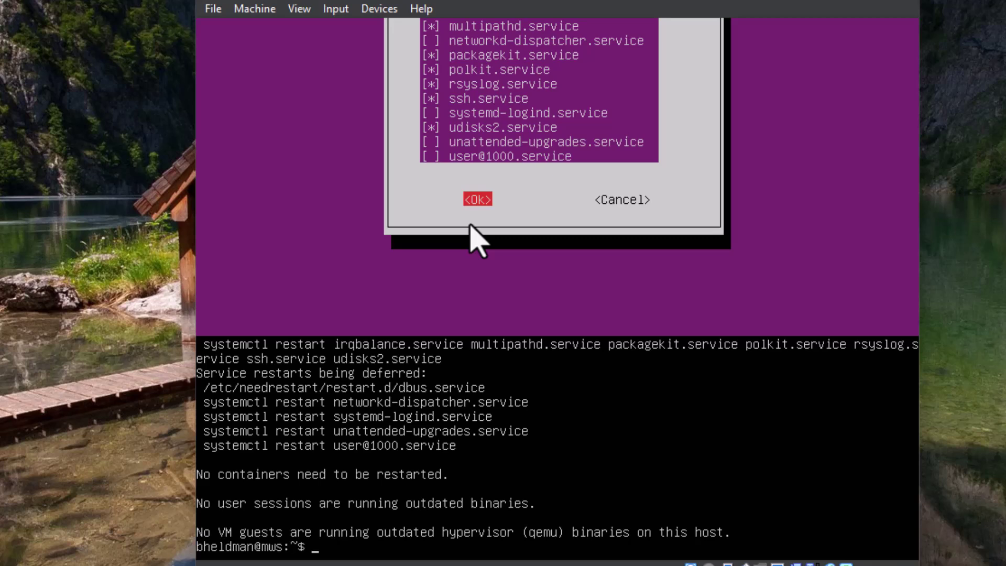
type("clear")
key("Return")
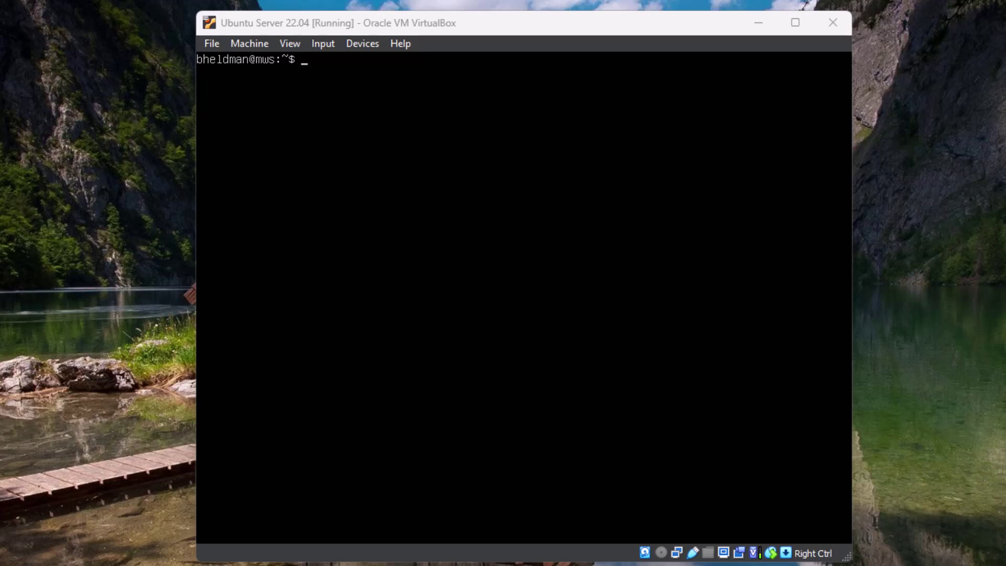
In the Ubuntu VM, run 'sudo apt install apache2 -y' and enter the sudo password
key("alt+Tab")
key("alt+Tab")
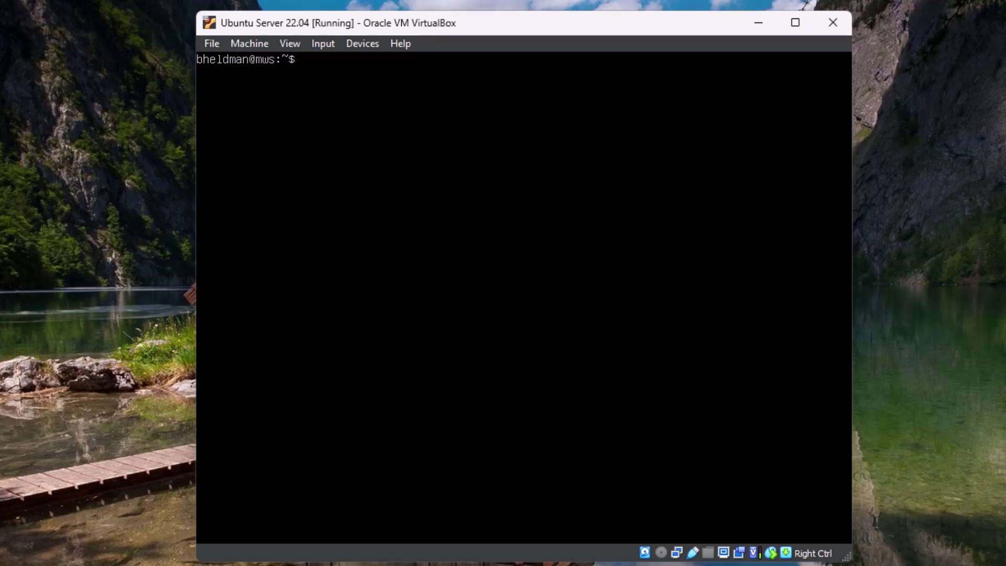
type("sudo apt install ap")
key("BackSpace")
type("ap")
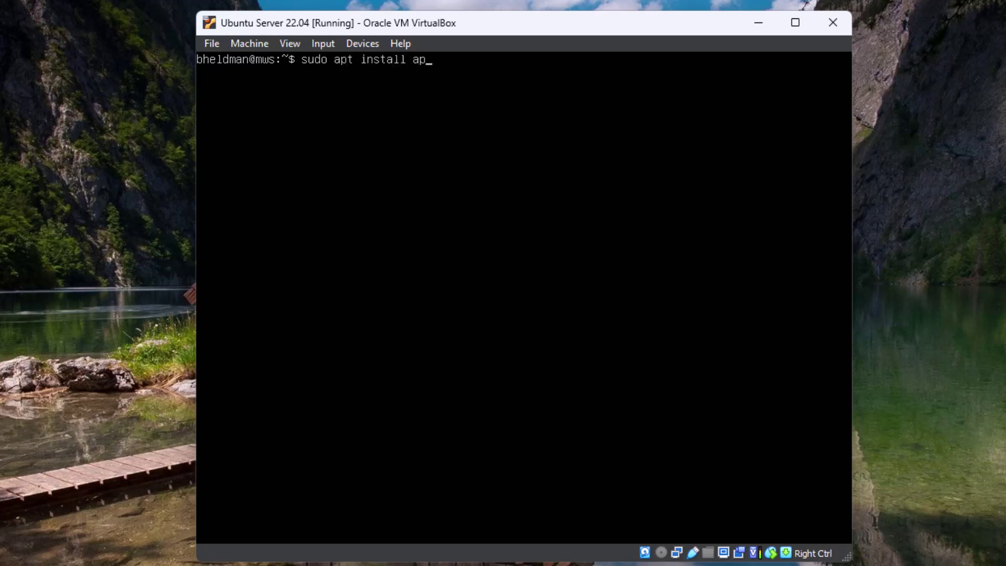
type("ache2 -y")
key("Return")
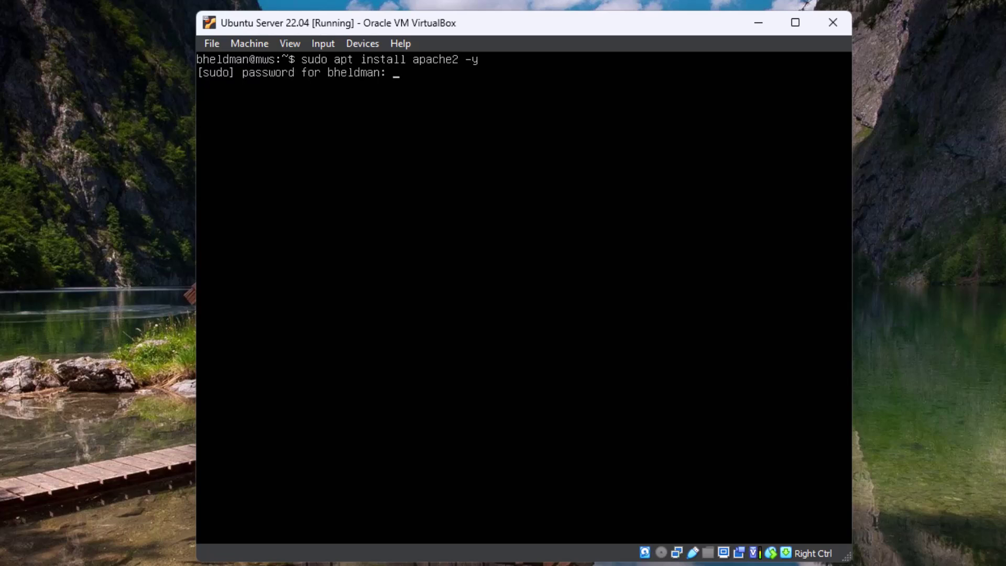
key("Return")
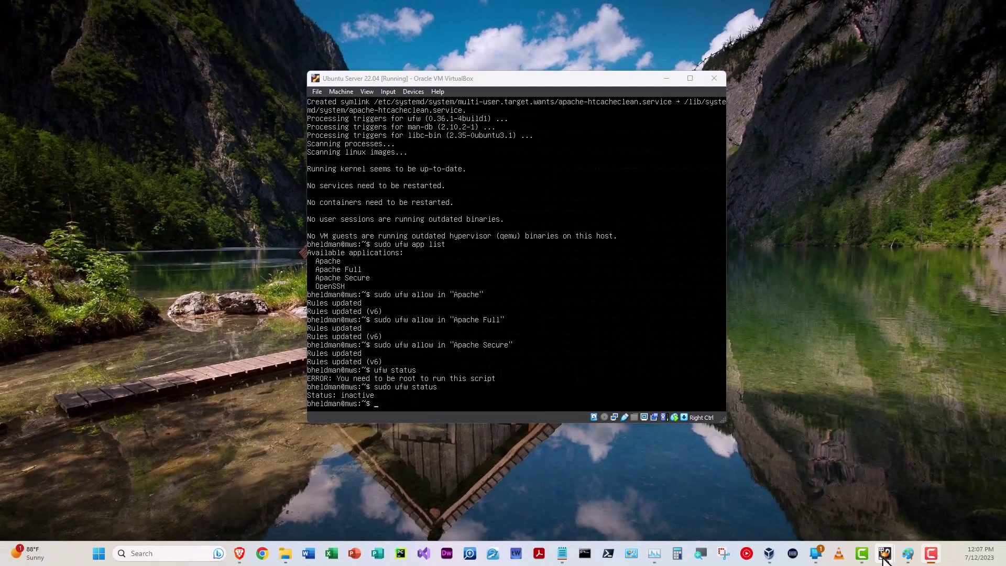
Bring the Kali VM to the front and log in to its desktop
mouse_move(885, 556)
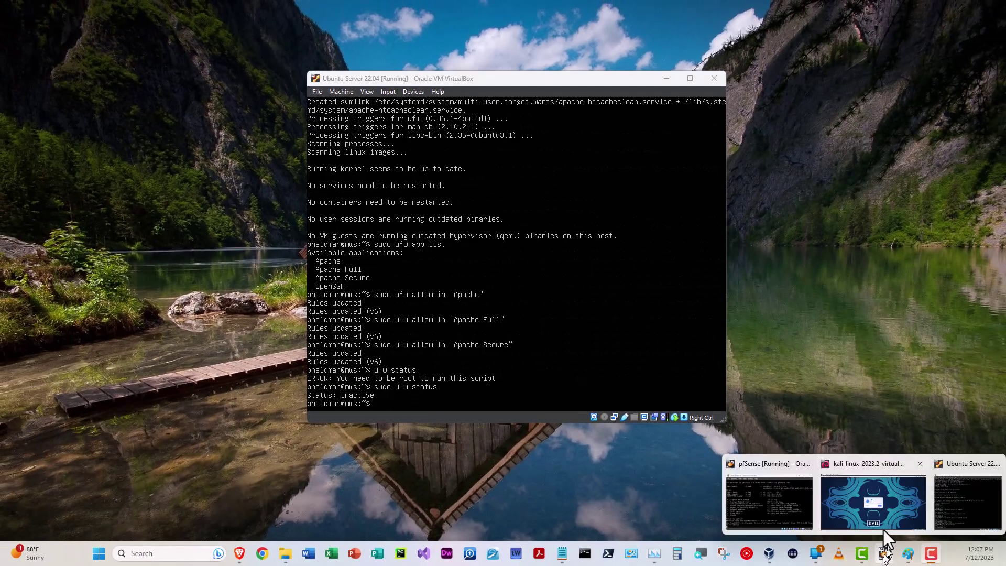
left_click(859, 484)
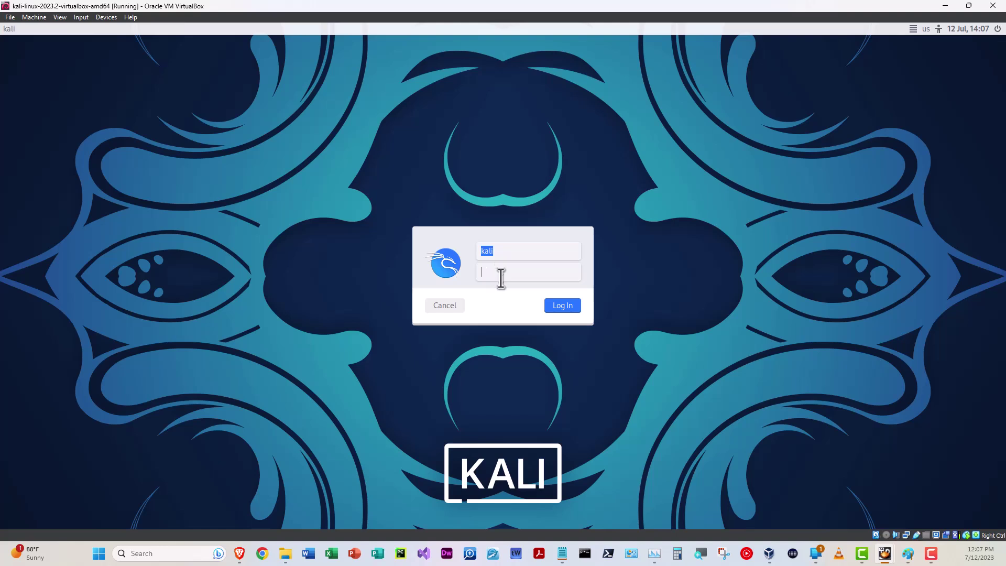
type("kali")
key("Return")
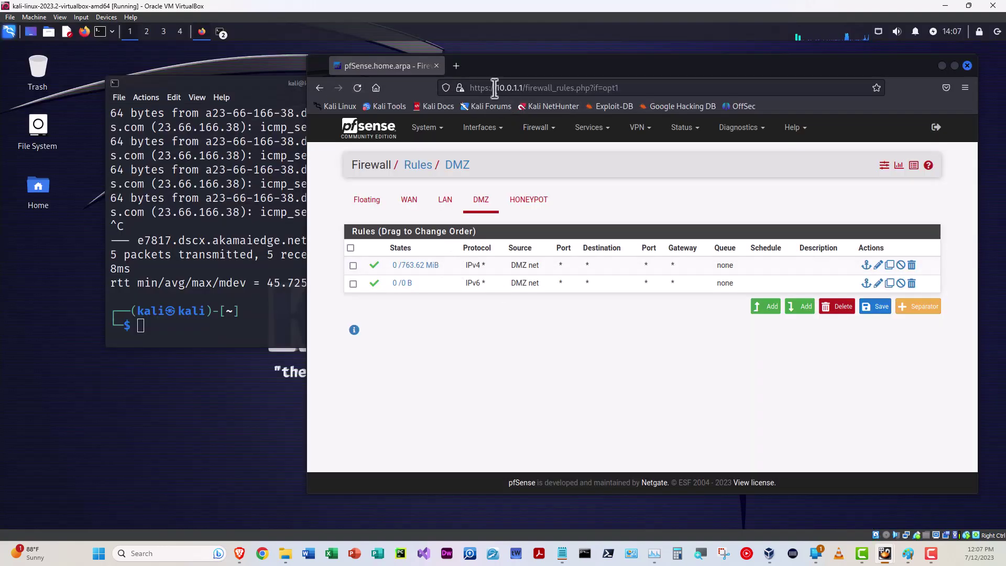
In a new Firefox tab, load 172.16.1.10 and scroll the Apache2 default page
left_click(456, 66)
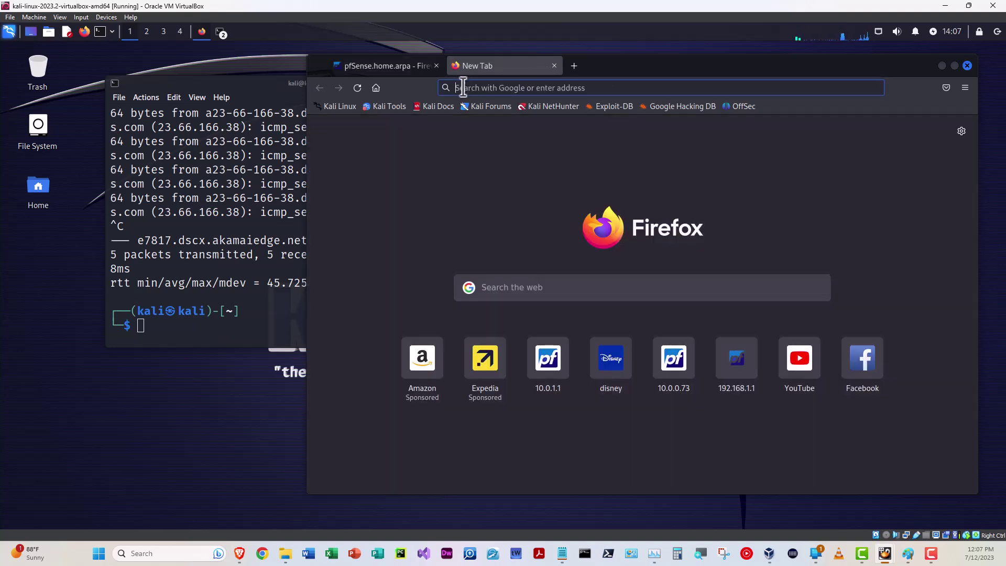
left_click(462, 88)
type("172")
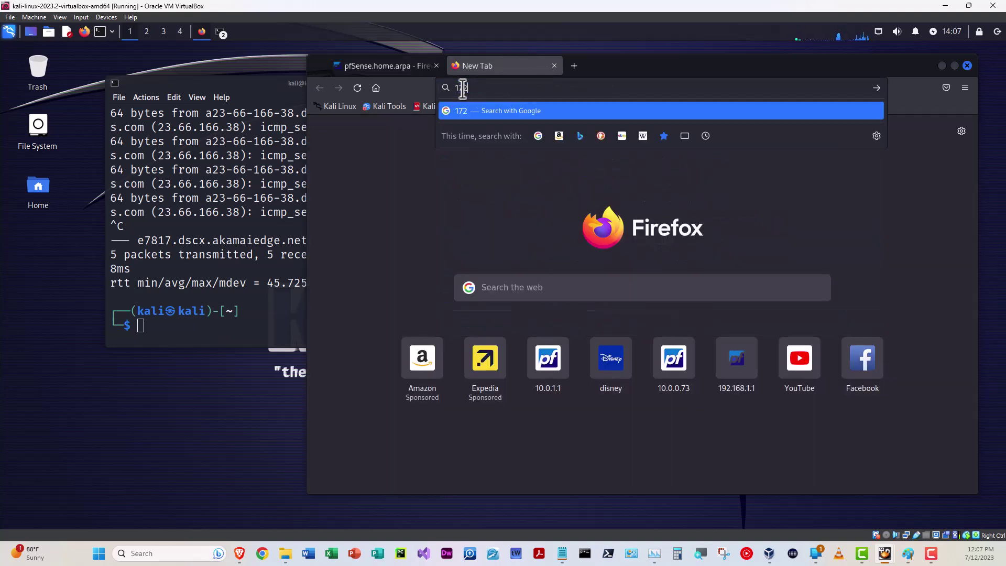
type(".16.1.10")
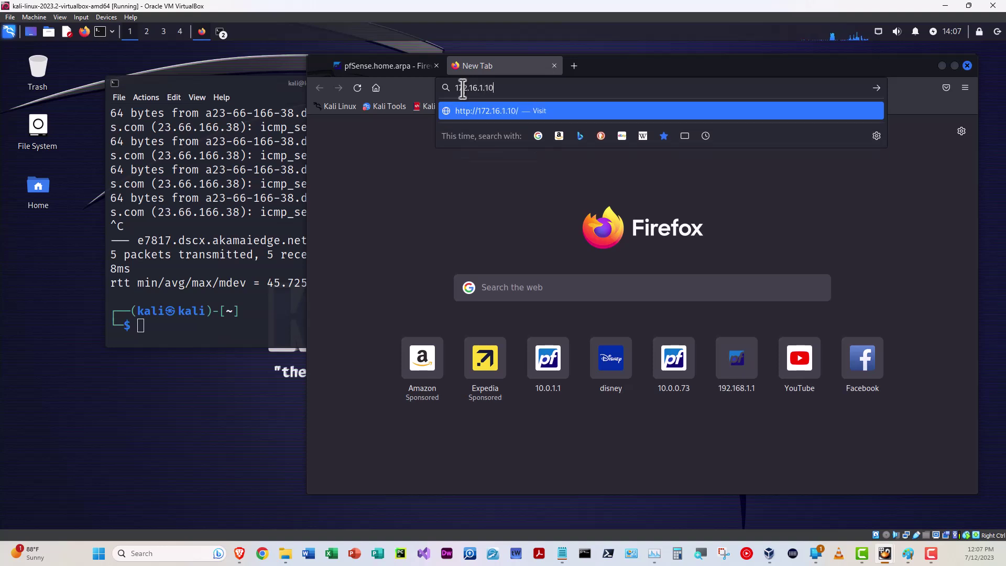
key("Return")
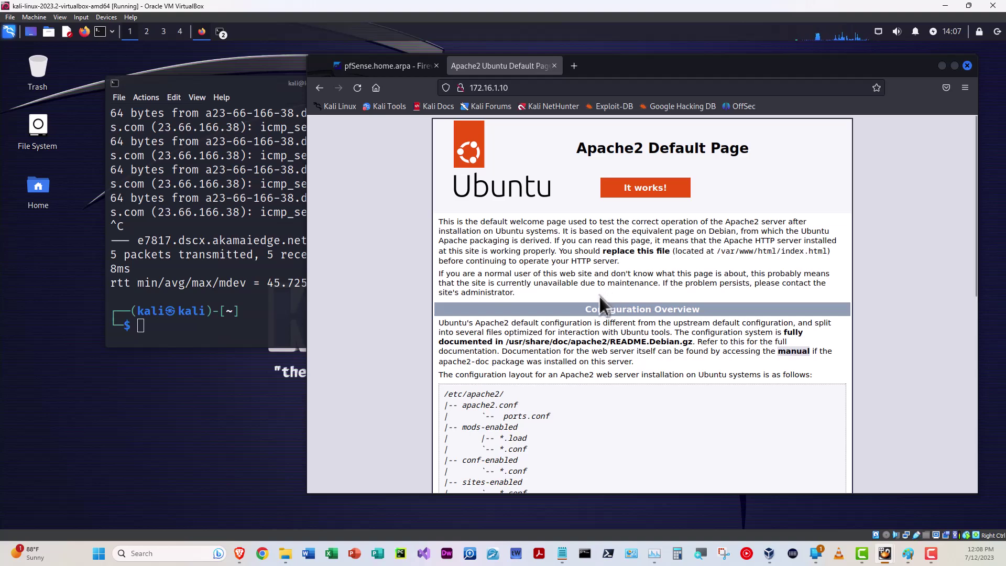
scroll(597, 327, "down", 3)
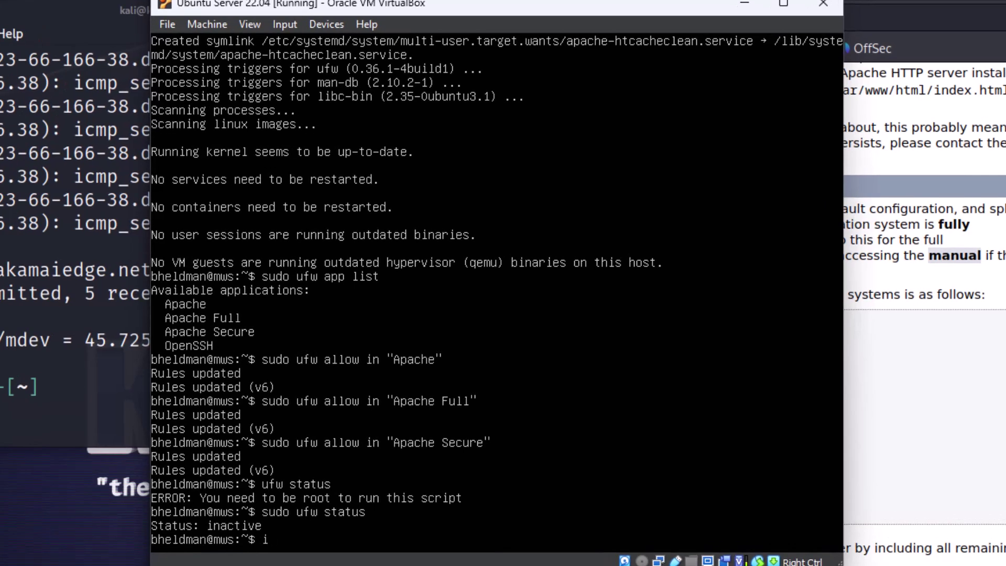
Run 'sudo apt install mysql-server', confirm with Y, then clear the console with Ctrl+L
type("sudo apt install mysql-")
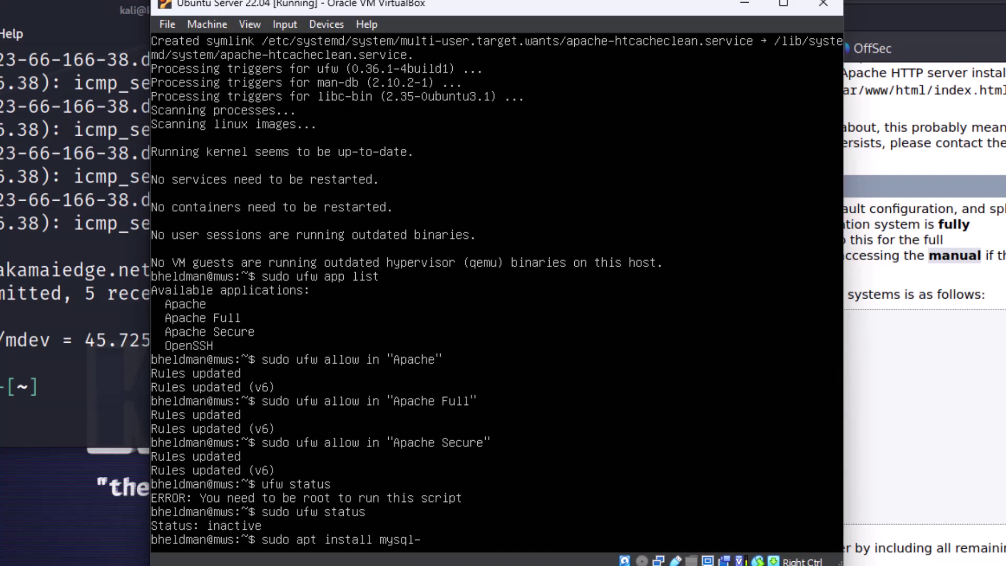
type("server")
key("Return")
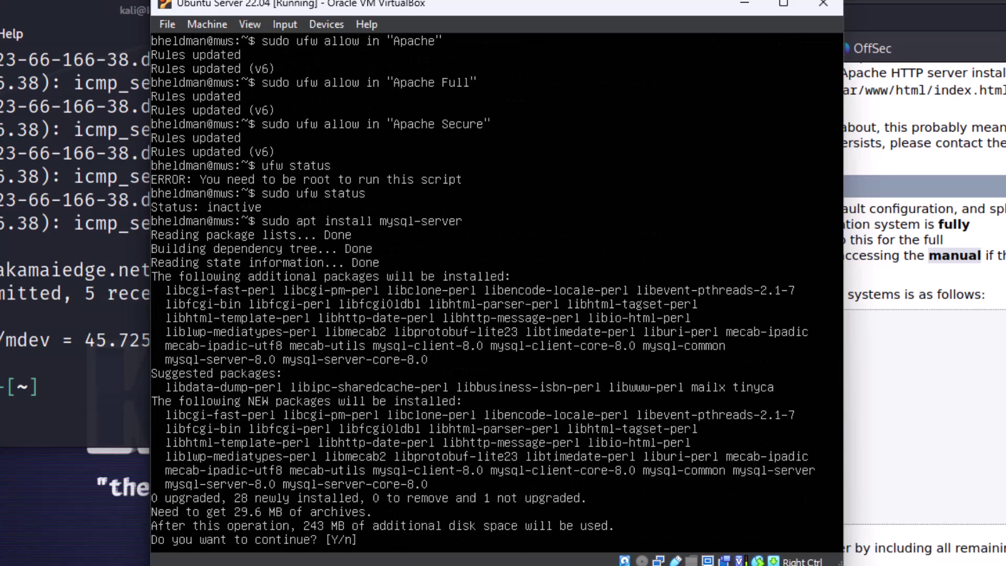
type("Y")
key("Return")
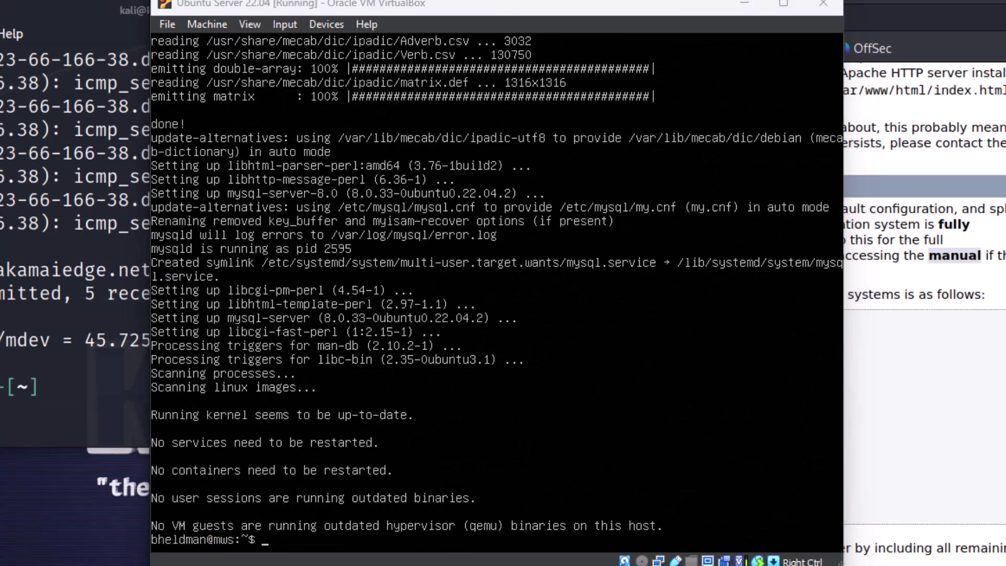
key("ctrl+l")
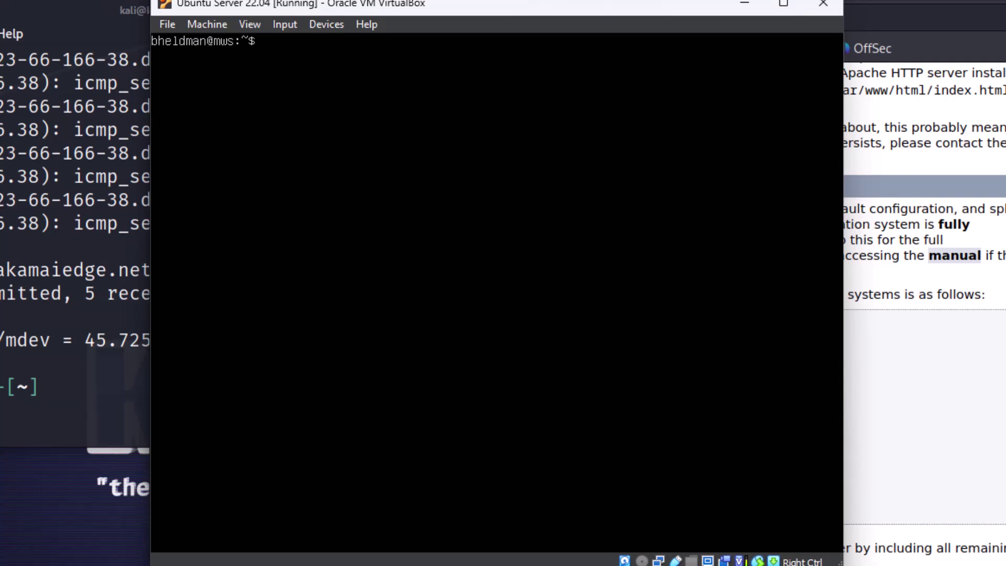
Run the install for php, libapache2-mod-php and php-mysql, which fails on a misspelled package
type("sudo apt install php")
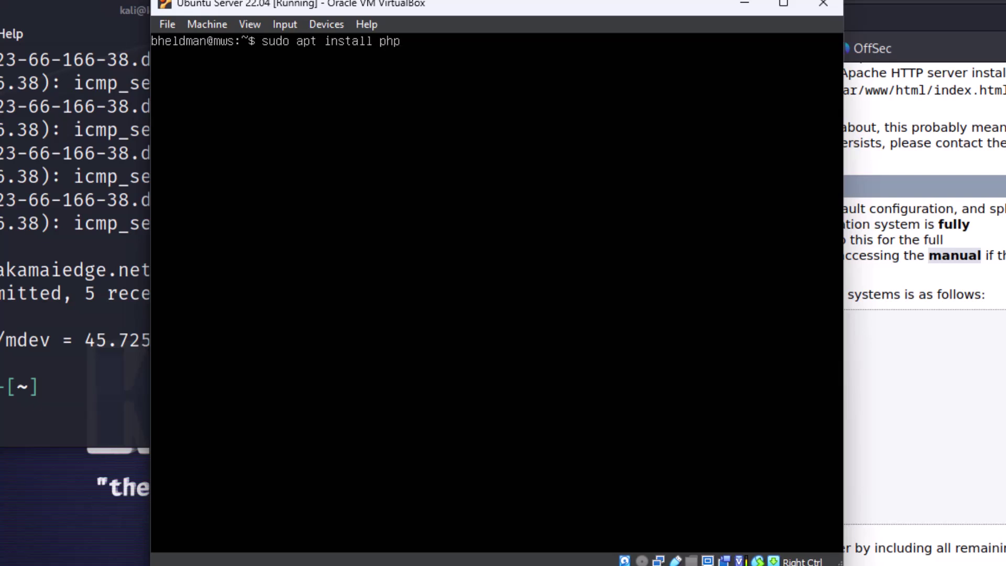
type(" libapahce2-mod-php php-")
key("BackSpace")
key("BackSpace")
key("BackSpace")
type("php-m")
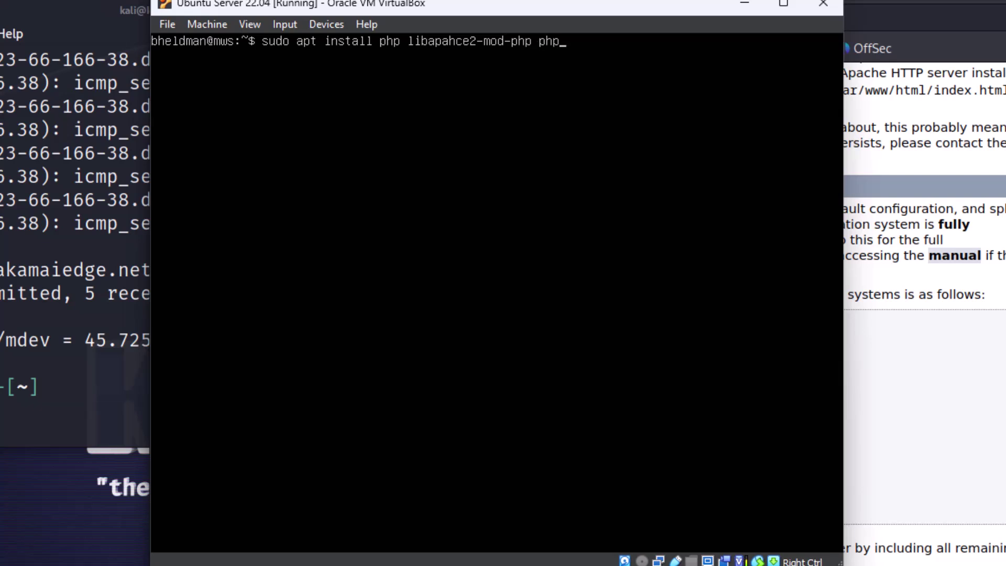
type("ysql")
key("Return")
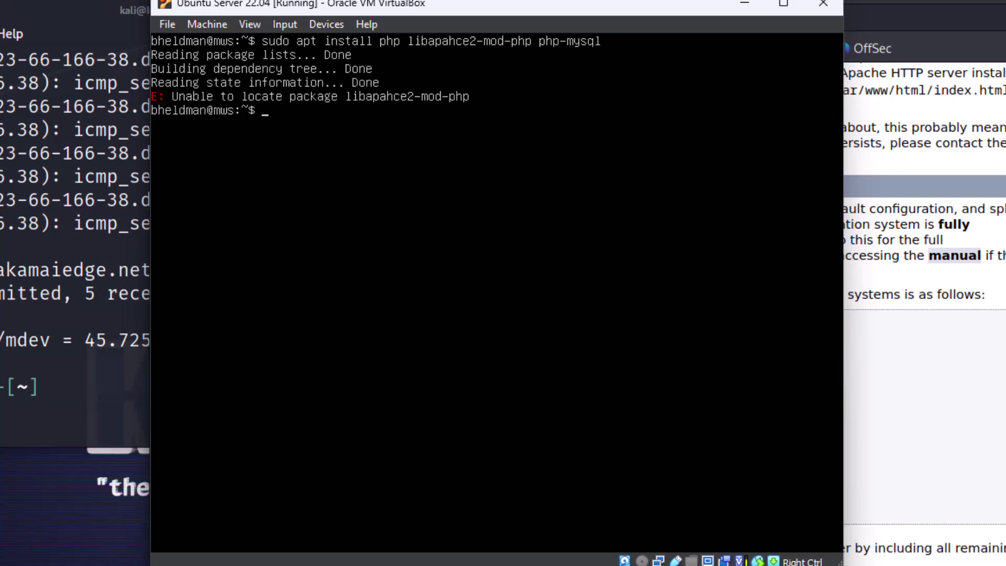
Rerun the PHP install with 'libapache2' spelled correctly and -y added
key("Up")
key("Left")
key("Left")
key("Left")
key("Left")
key("Left")
key("Left")
key("Left")
key("Left")
key("Left")
key("Left")
key("Left")
key("Left")
key("Left")
key("Left")
key("Left")
key("Left")
key("Left")
key("Left")
key("Left")
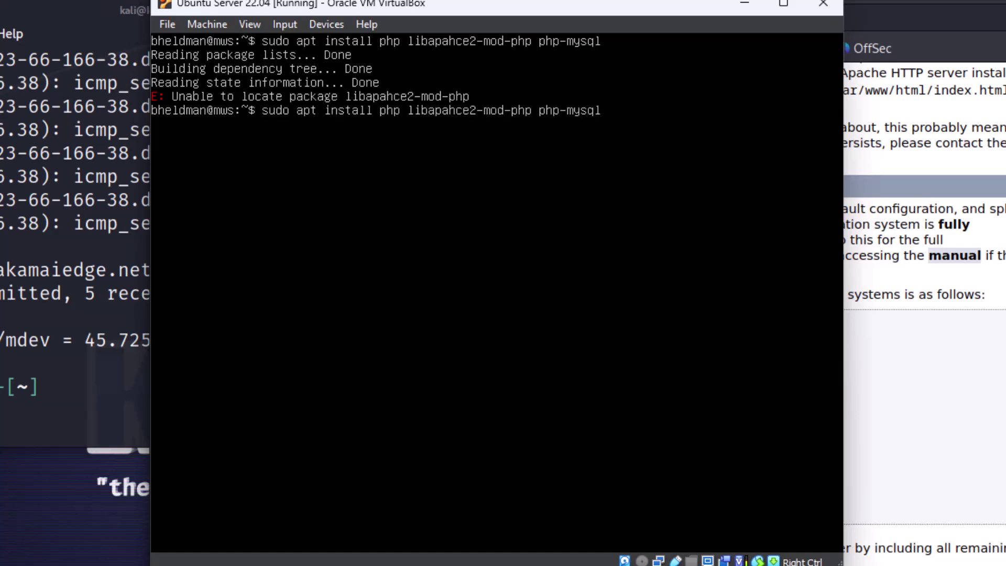
key("Delete")
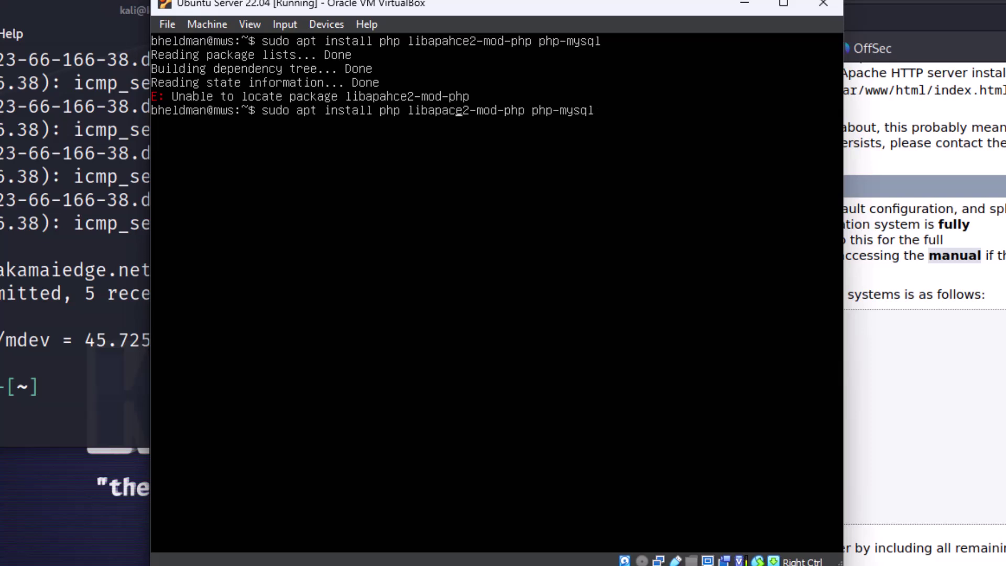
type("h")
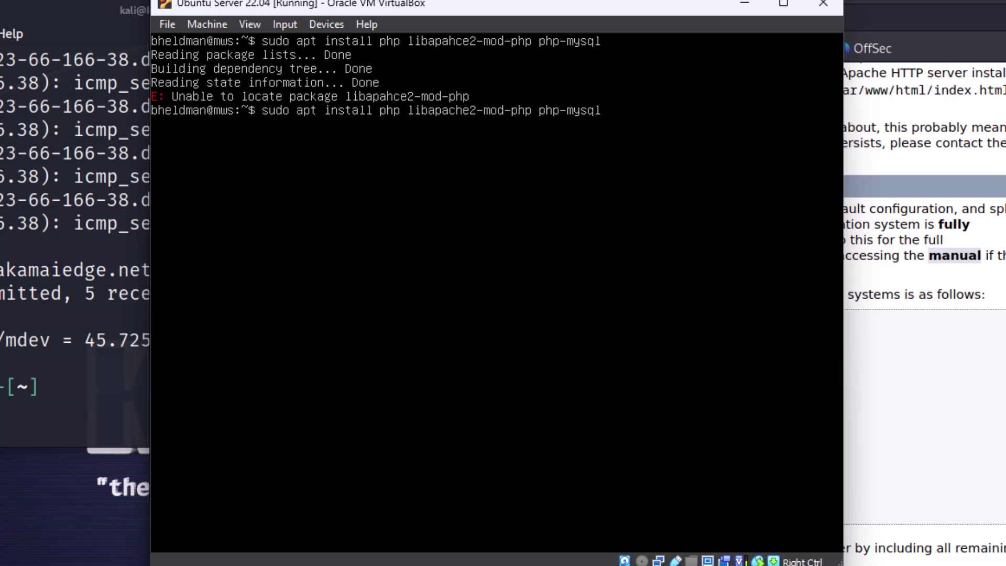
type(" -y")
key("Return")
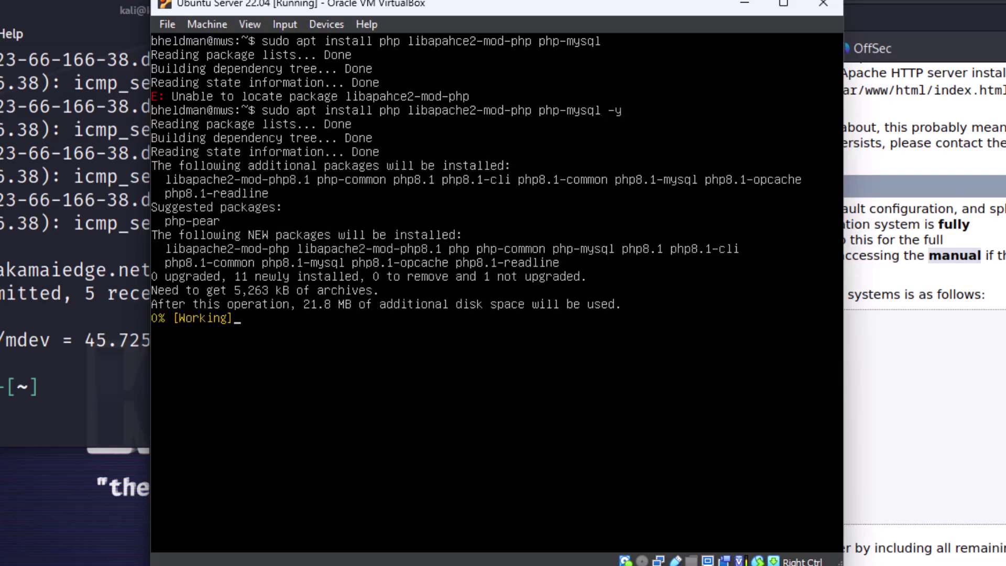
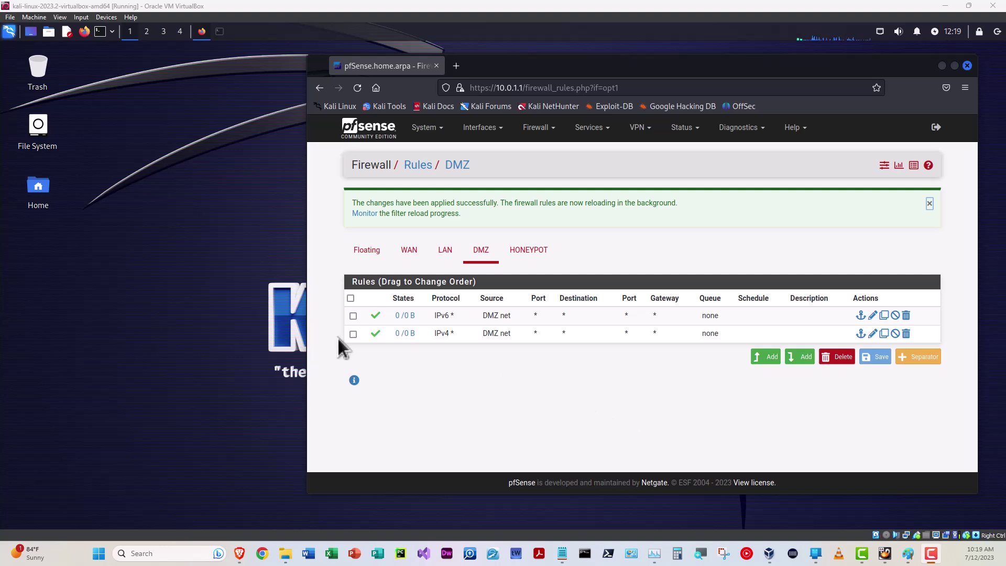
Open an enlarged, widened terminal and ping 8.8.8.8 until replies arrive, then stop it
left_click(100, 31)
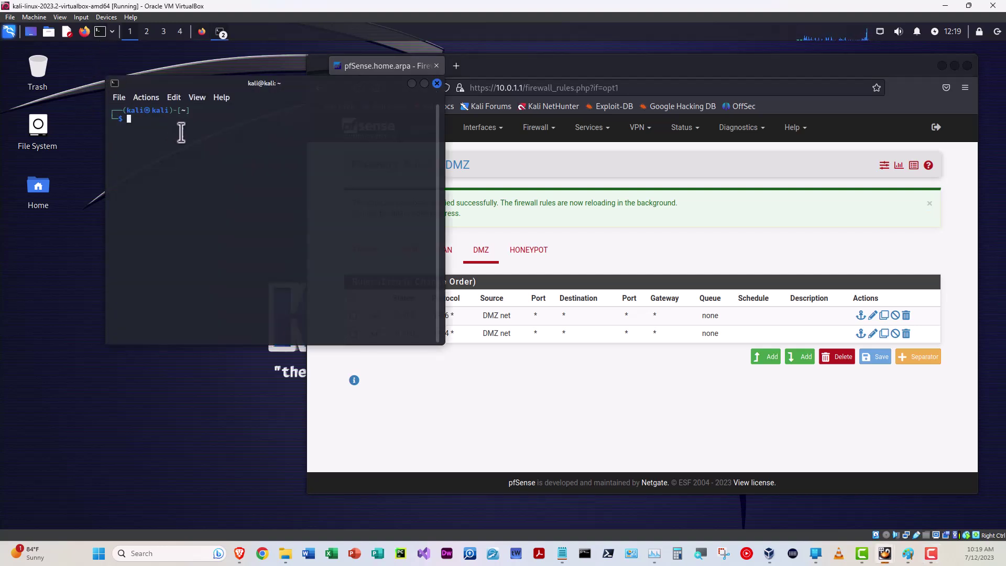
key("ctrl+plus")
key("ctrl+plus")
key("ctrl+plus")
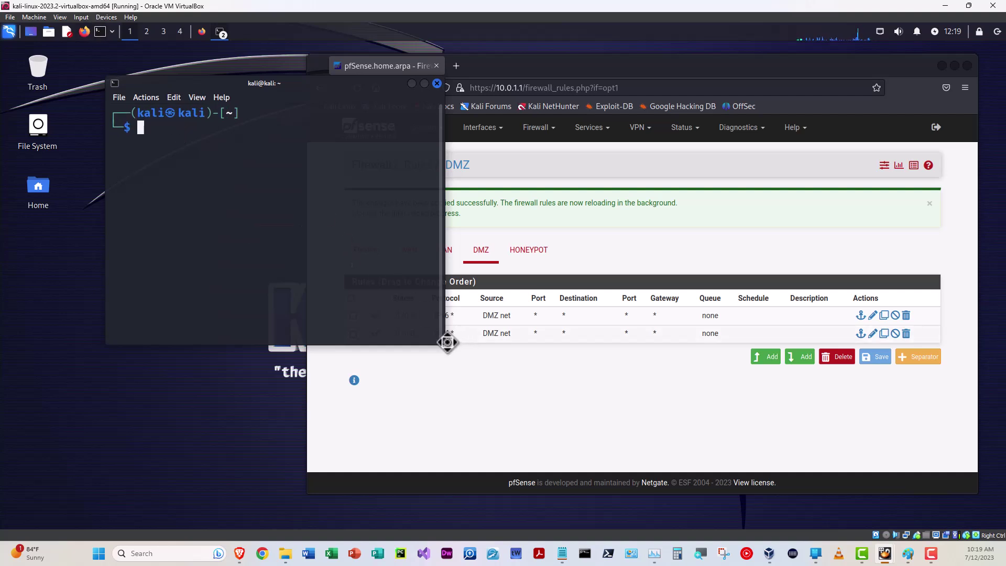
left_click_drag(440, 346, 525, 347)
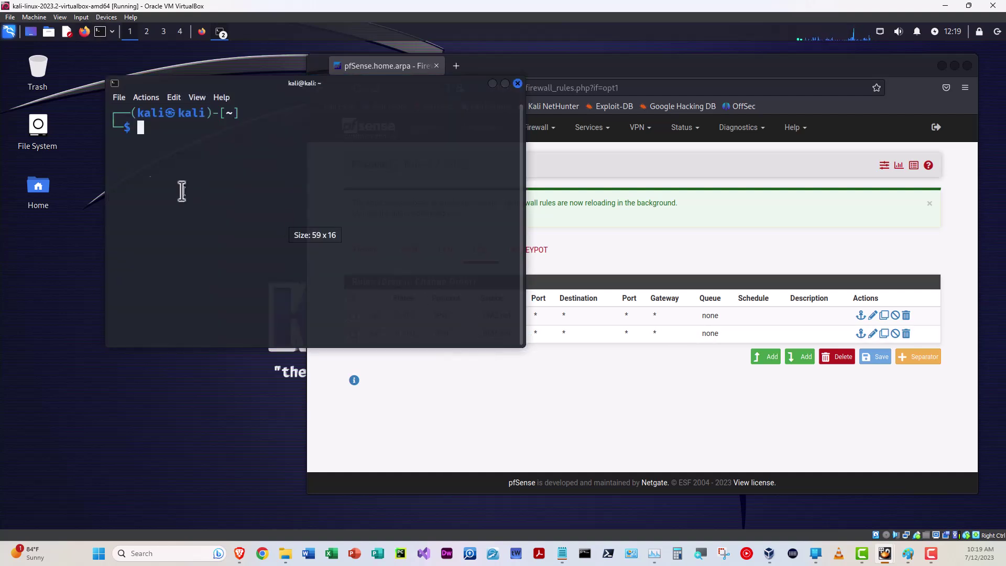
type("ping ")
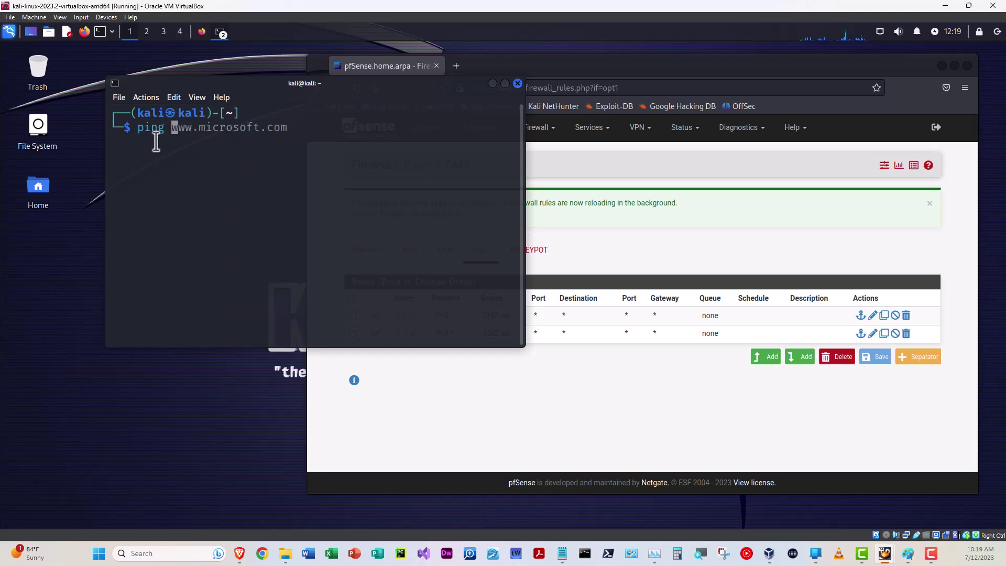
type("8.8.8.8")
key("Return")
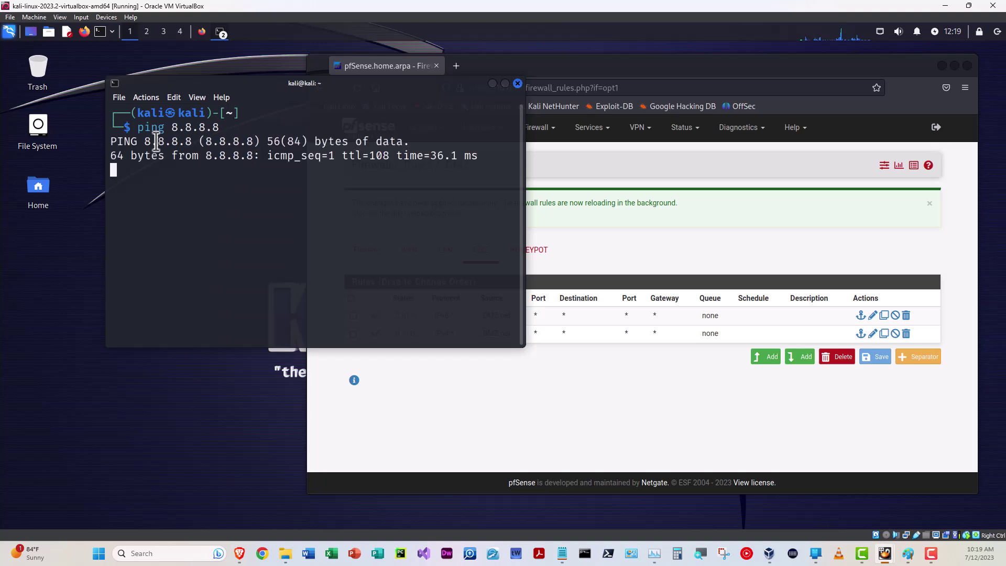
key("ctrl+c")
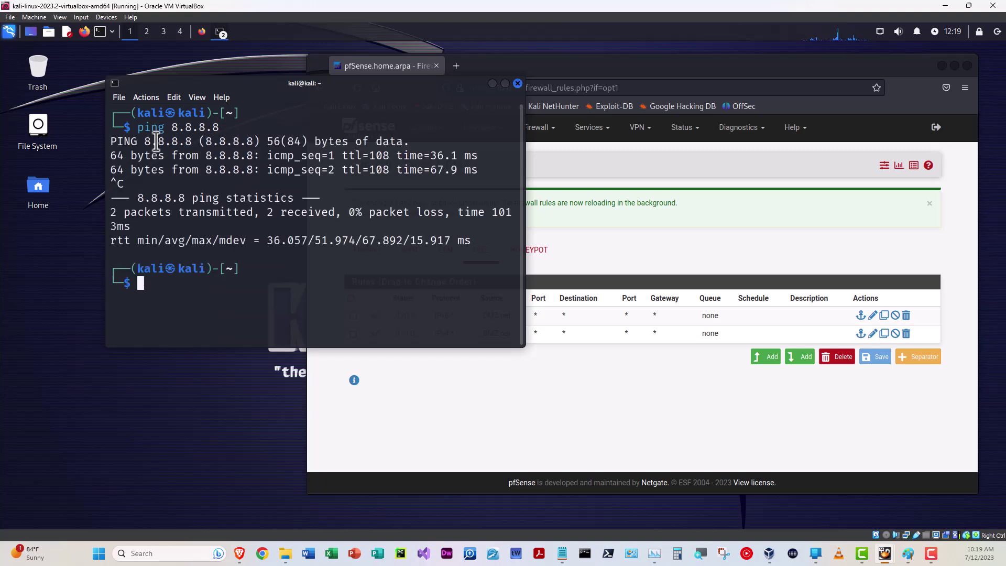
type("p")
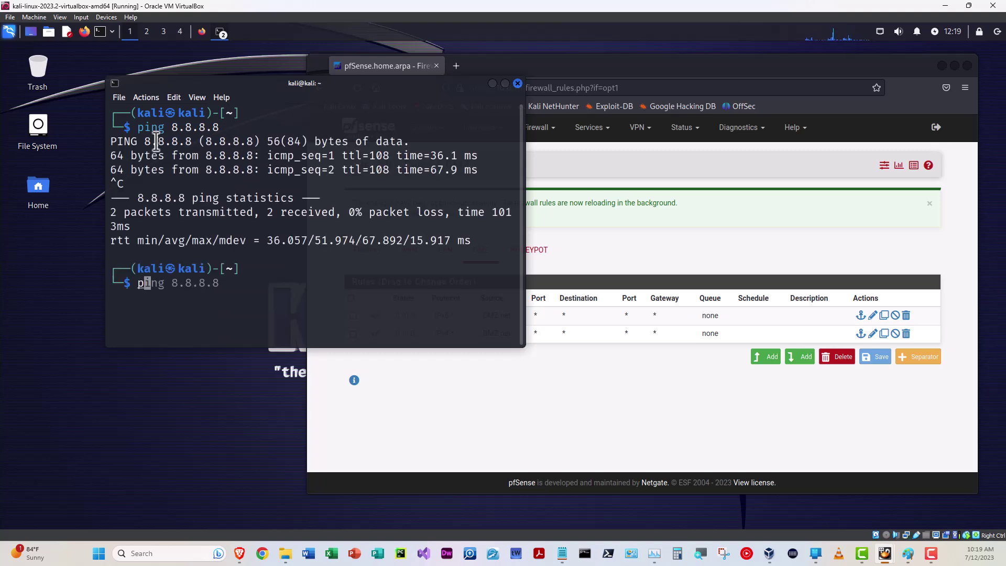
type("ing www.")
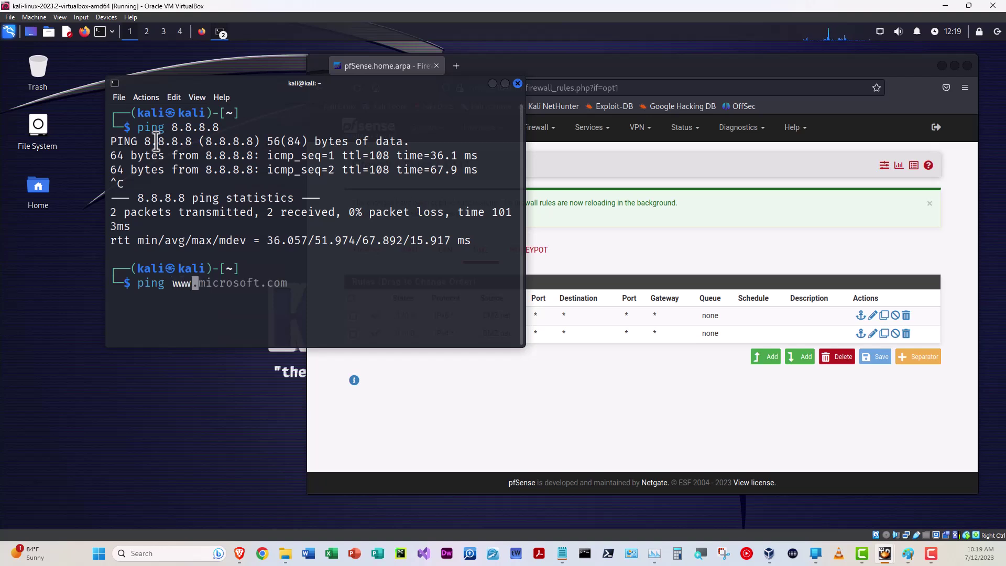
type("ibm.com")
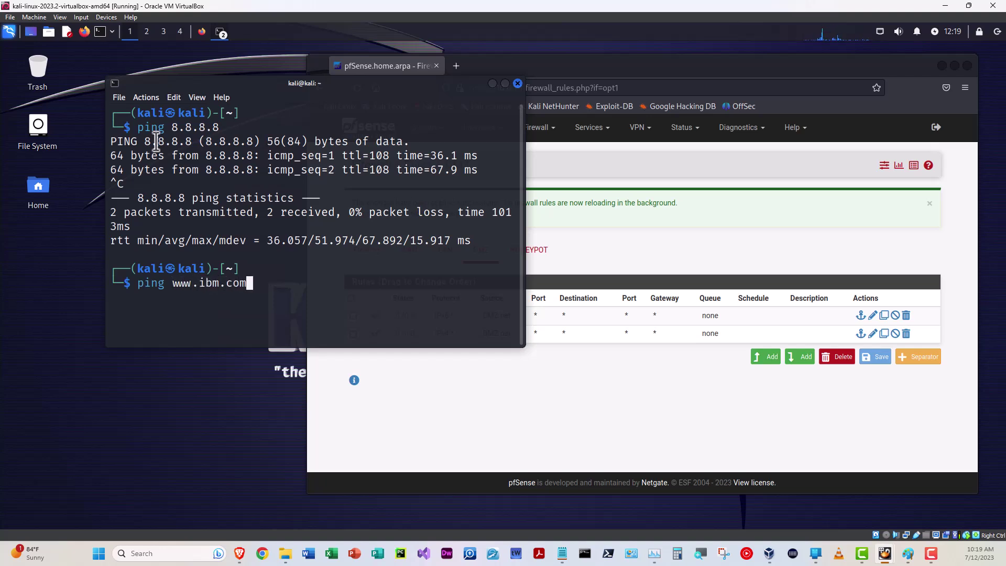
key("Return")
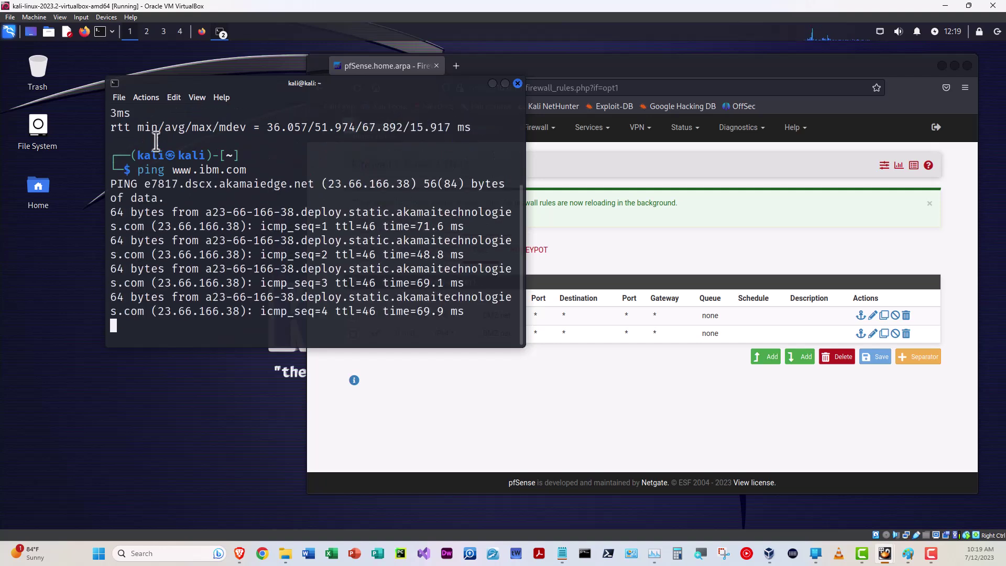
key("ctrl+c")
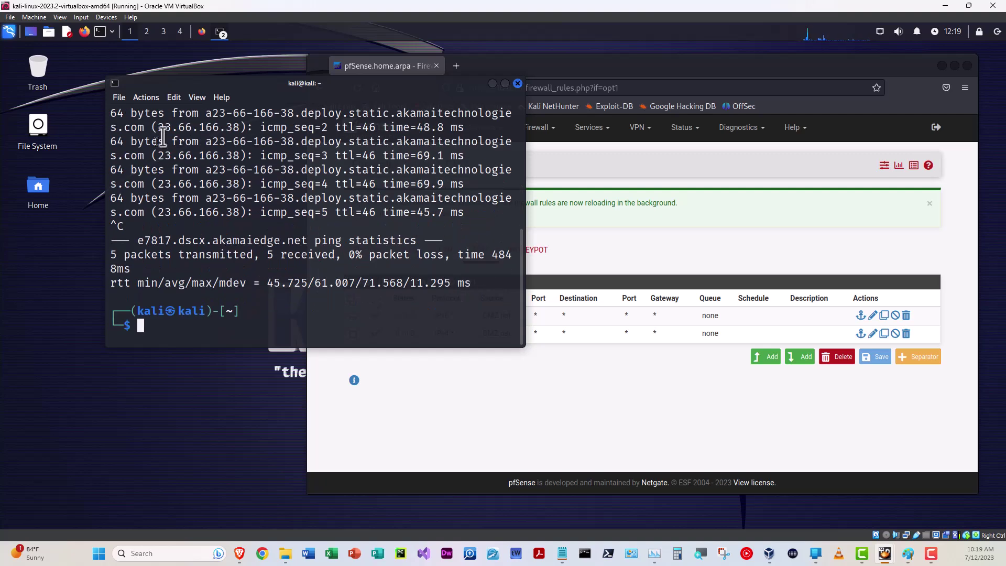
left_click(786, 75)
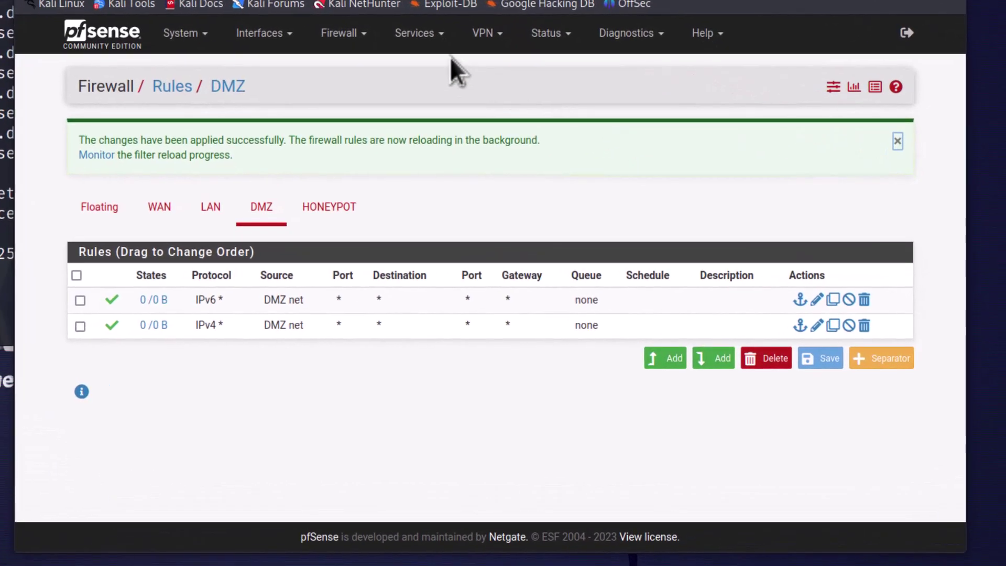
Open the Services menu from the pfSense DMZ firewall rules page
left_click(421, 35)
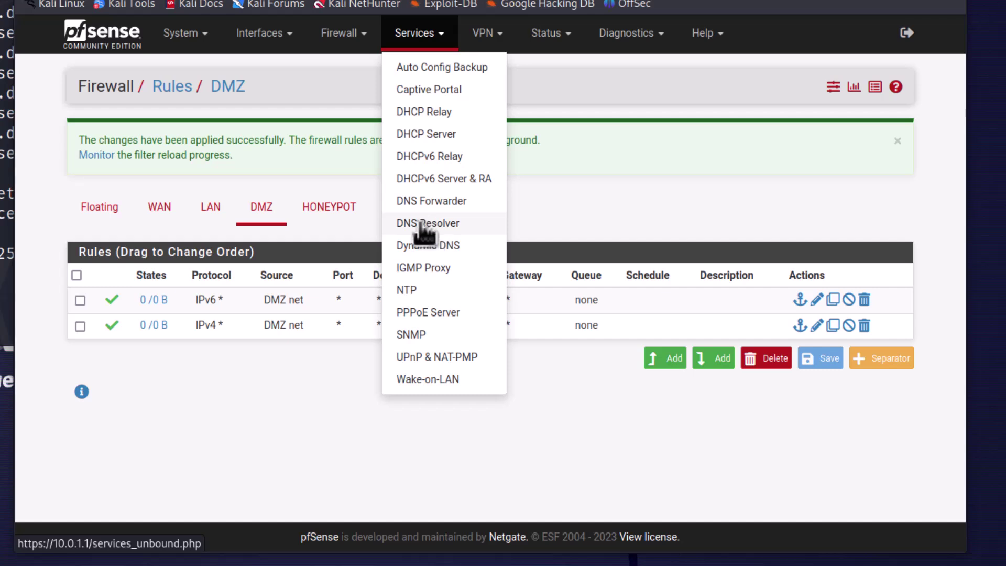
Open Services > DNS Resolver and scroll through its General Settings, leaving forwarding mode off
left_click(433, 218)
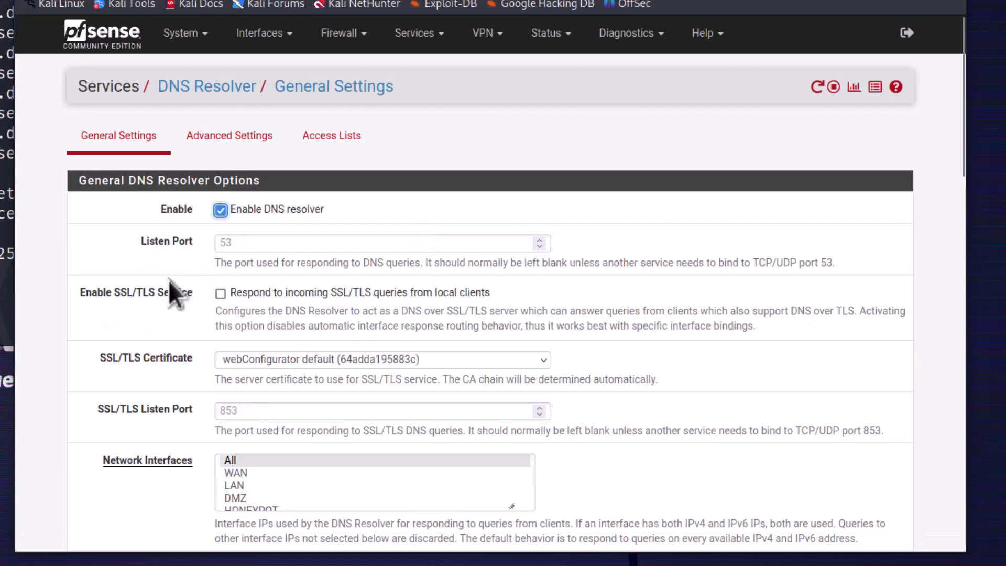
scroll(68, 340, "down", 5)
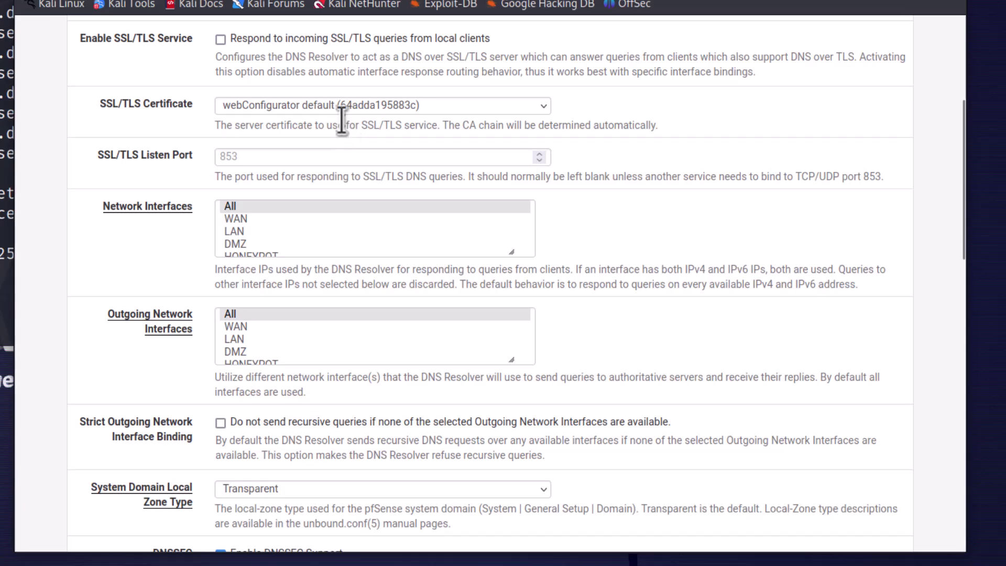
scroll(77, 209, "down", 2)
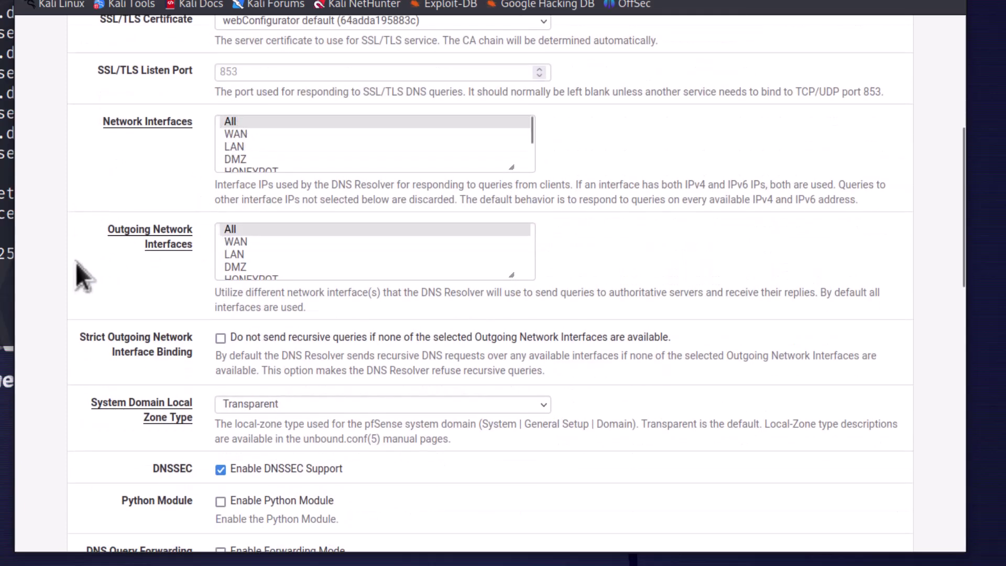
scroll(75, 263, "down", 6)
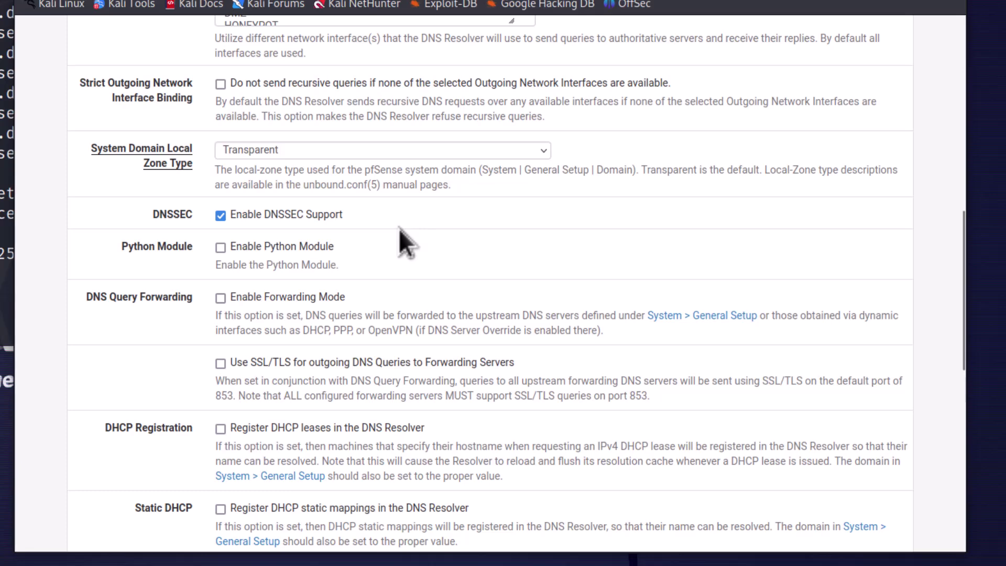
scroll(399, 228, "down", 2)
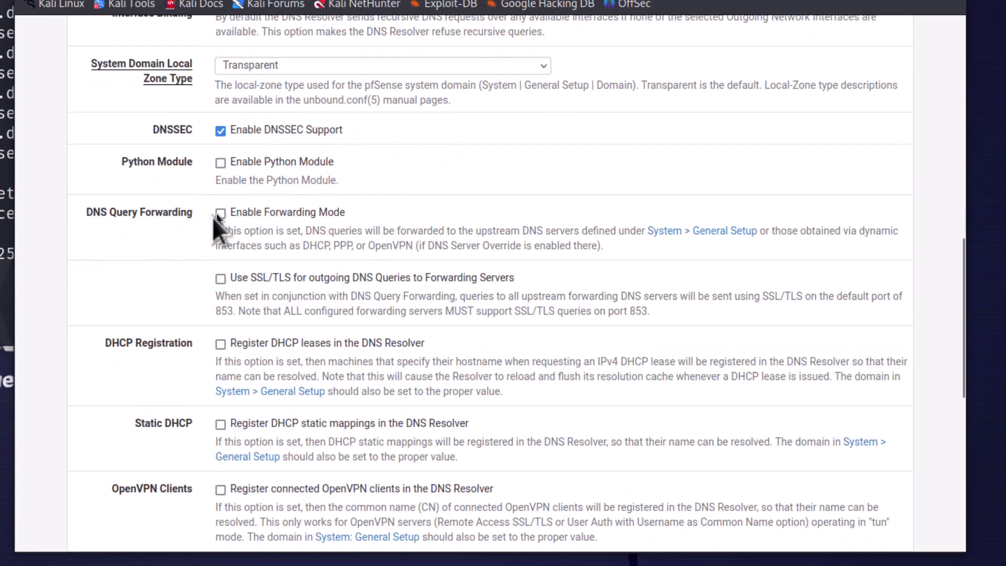
scroll(440, 215, "up", 12)
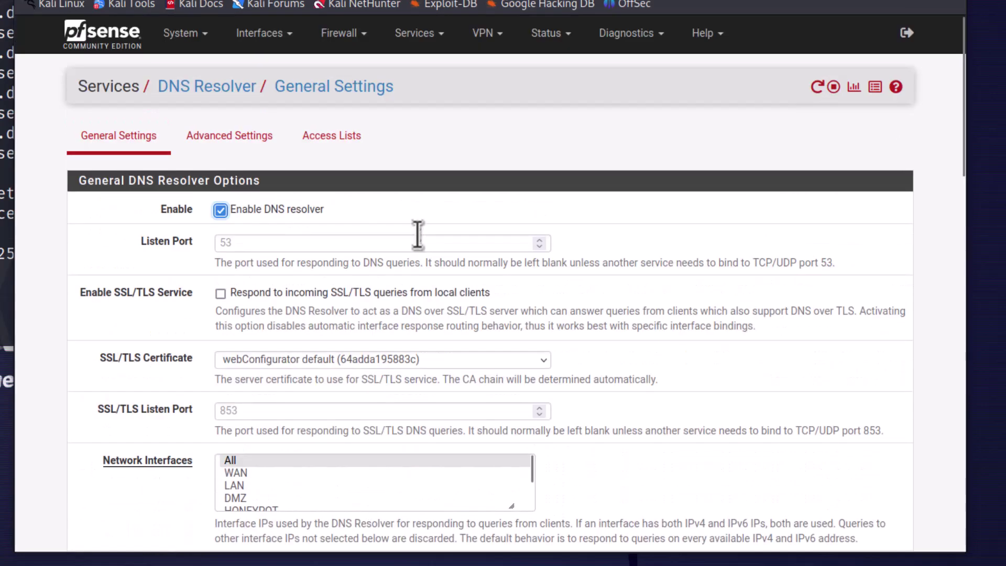
Open System > General Setup and review its DNS Server Settings and Localization sections
left_click(186, 34)
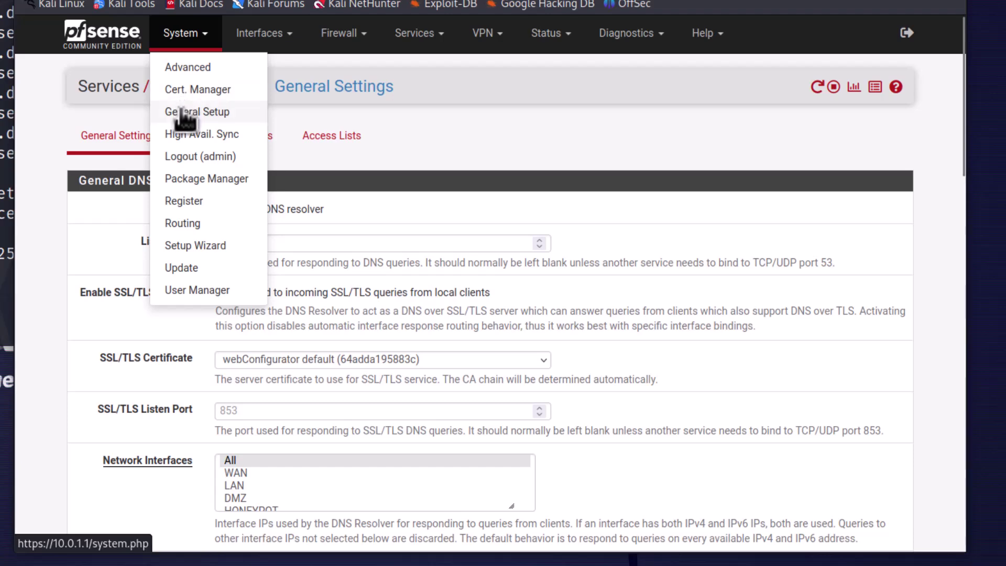
left_click(186, 111)
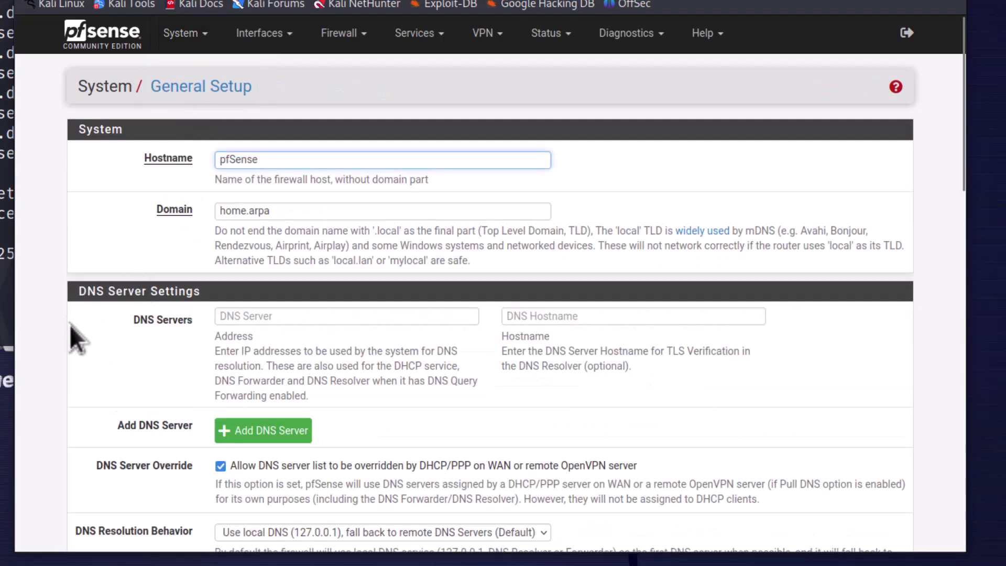
scroll(69, 324, "down", 3)
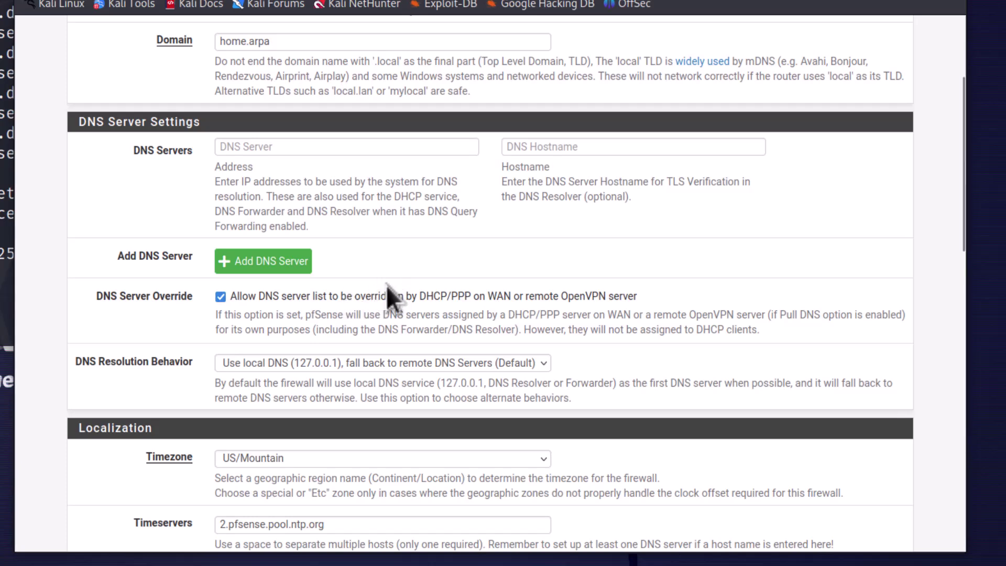
scroll(386, 285, "up", 3)
left_click(191, 33)
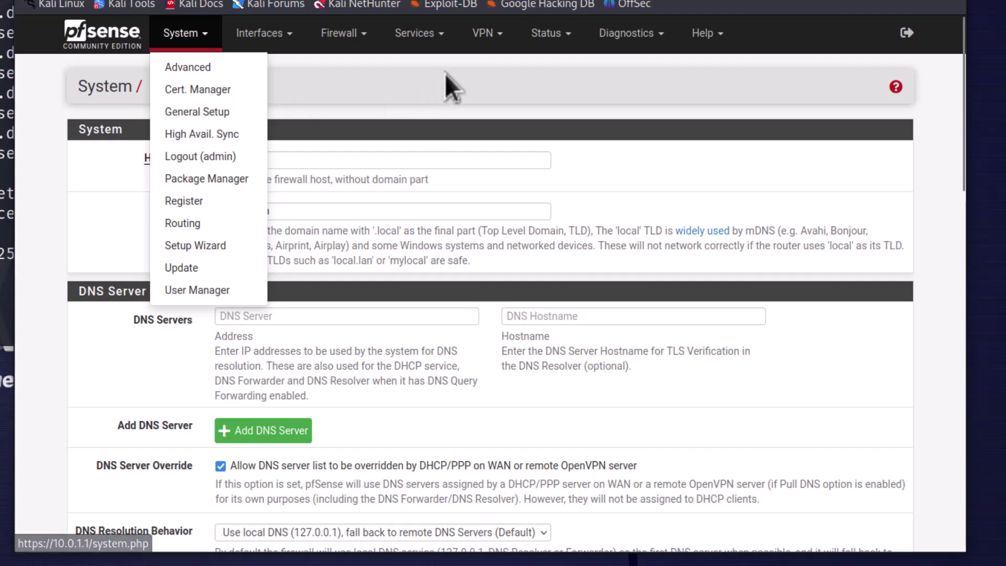
Reopen Services > DNS Resolver and look over its DNSSEC and DNS Query Forwarding options
left_click(429, 36)
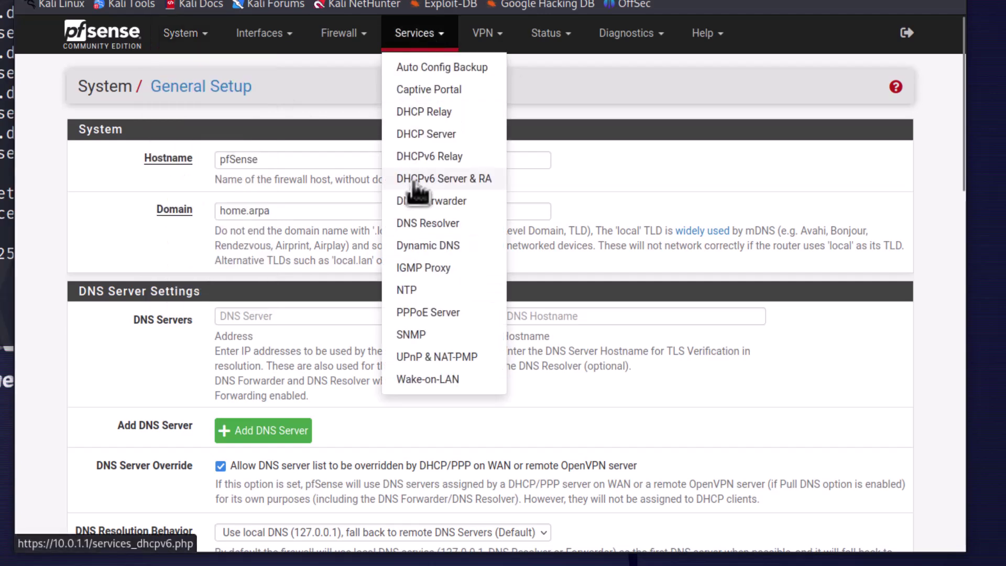
left_click(412, 225)
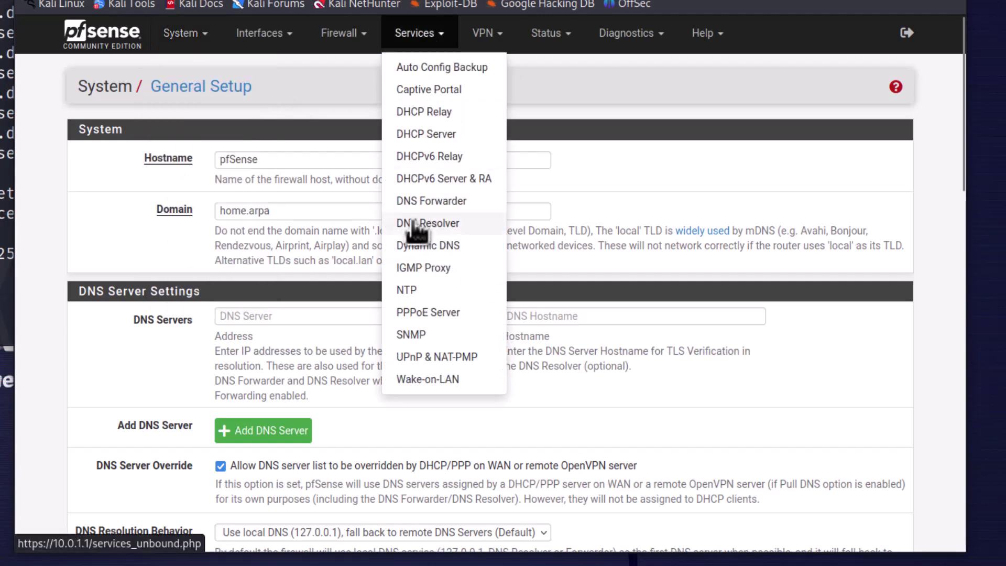
scroll(105, 383, "down", 10)
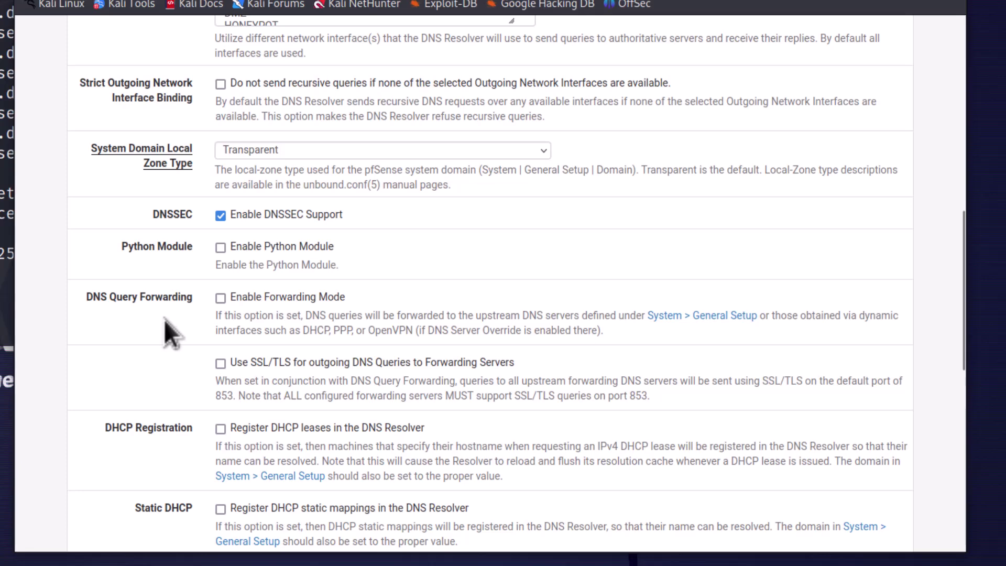
scroll(165, 319, "up", 10)
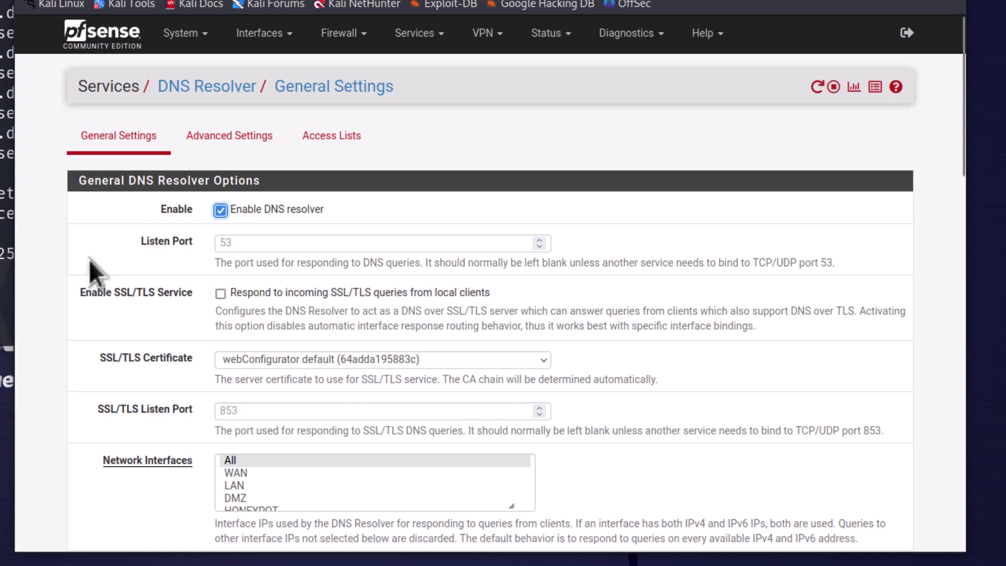
left_click(424, 41)
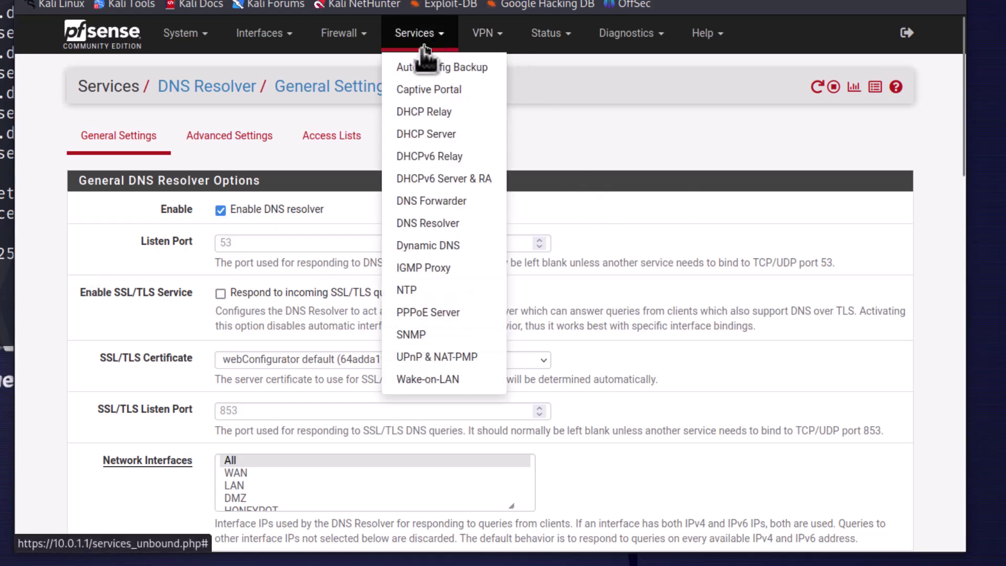
Check that the DNS Forwarder is not enabled, then go to System > General Setup
left_click(419, 201)
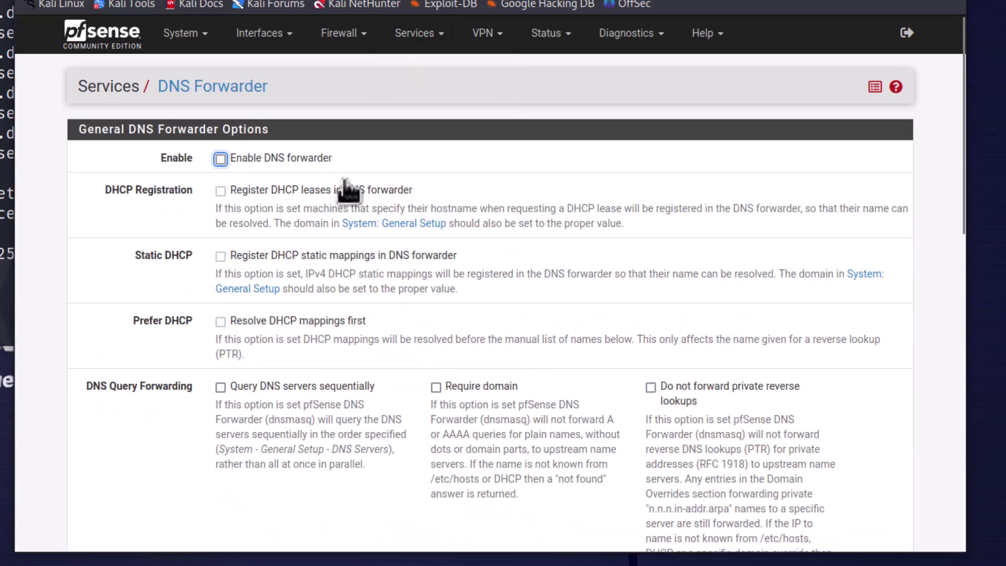
left_click(182, 35)
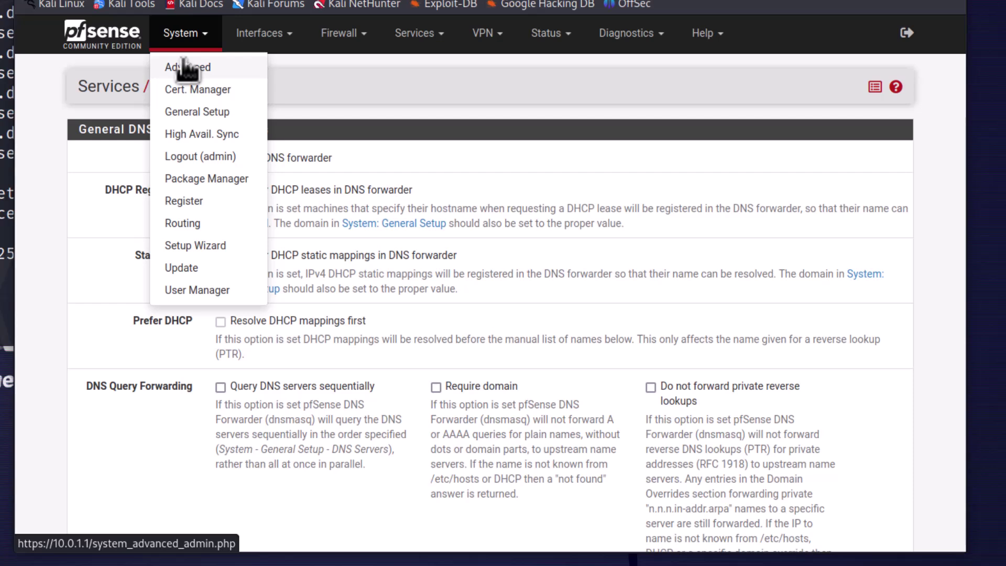
left_click(195, 112)
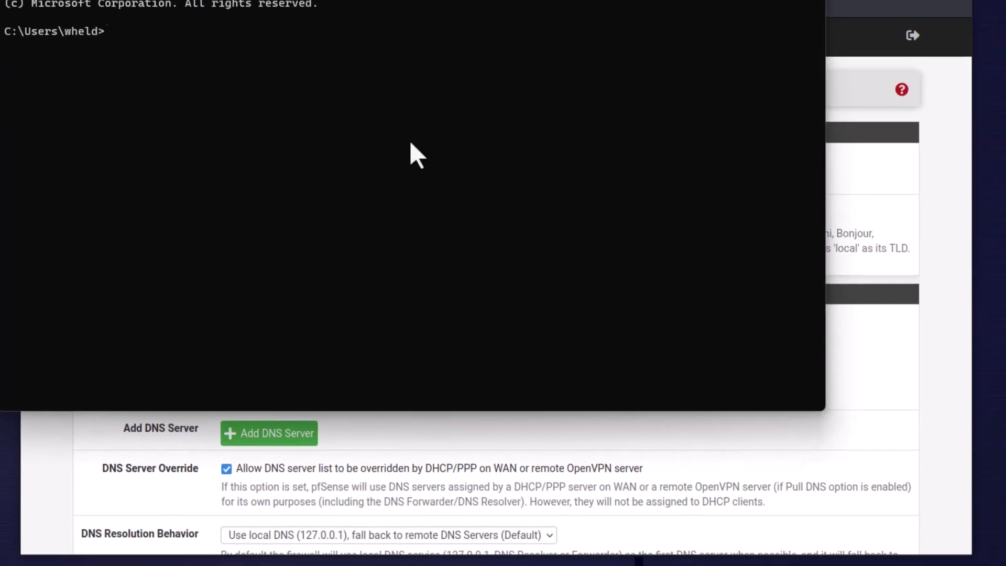
Run ipconfig /all, confirm the Ethernet adapter's DNS server is 10.0.0.1, and close Command Prompt
type("ipconfig /all")
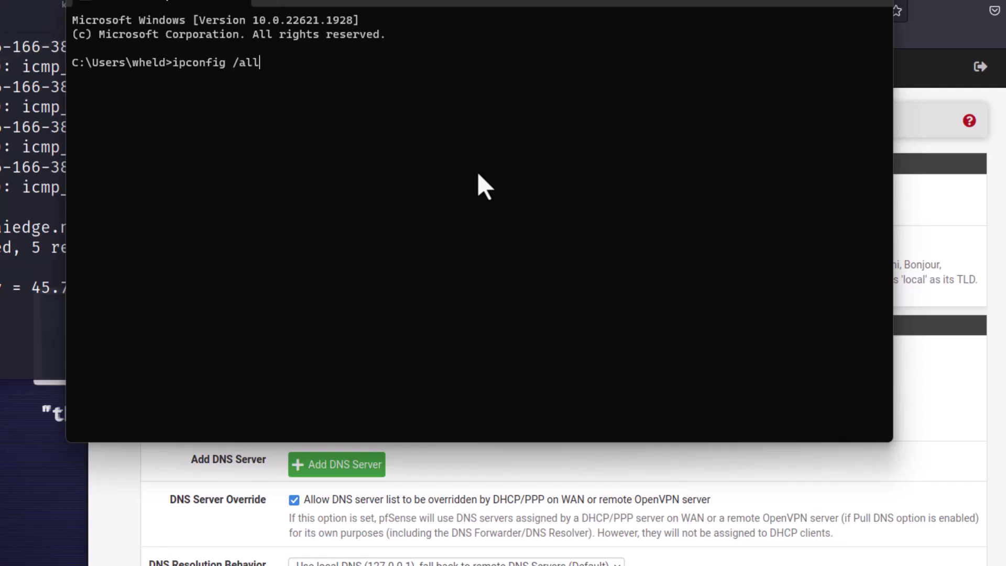
key("Return")
scroll(410, 256, "up", 3)
scroll(404, 245, "up", 14)
scroll(388, 197, "up", 15)
scroll(386, 200, "up", 4)
scroll(386, 198, "down", 4)
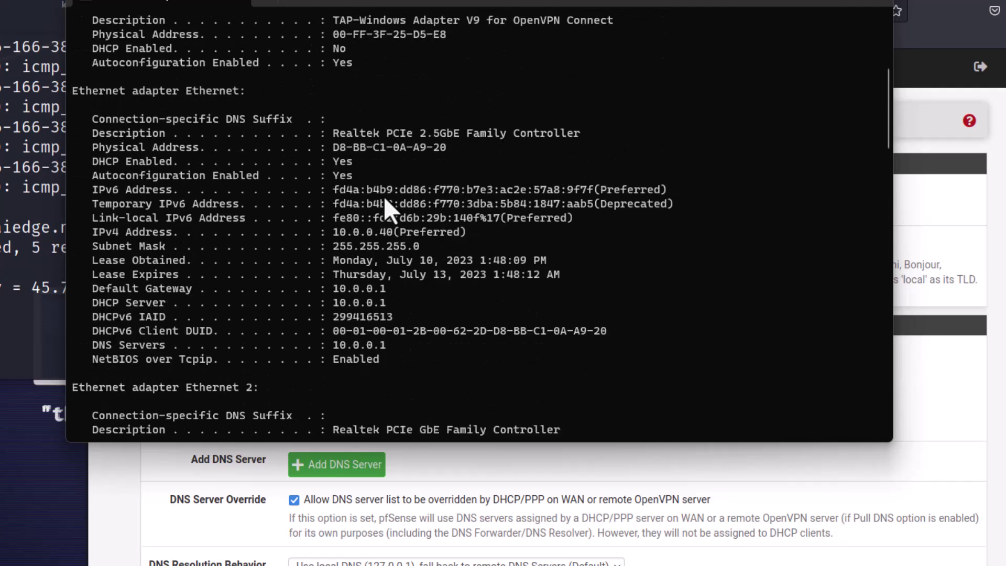
scroll(381, 197, "down", 1)
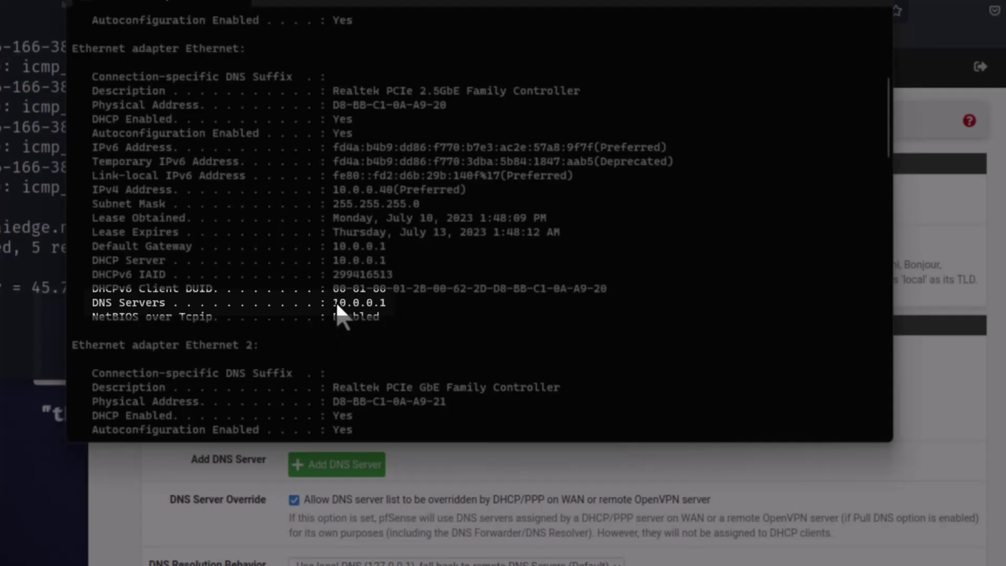
left_click_drag(334, 303, 393, 303)
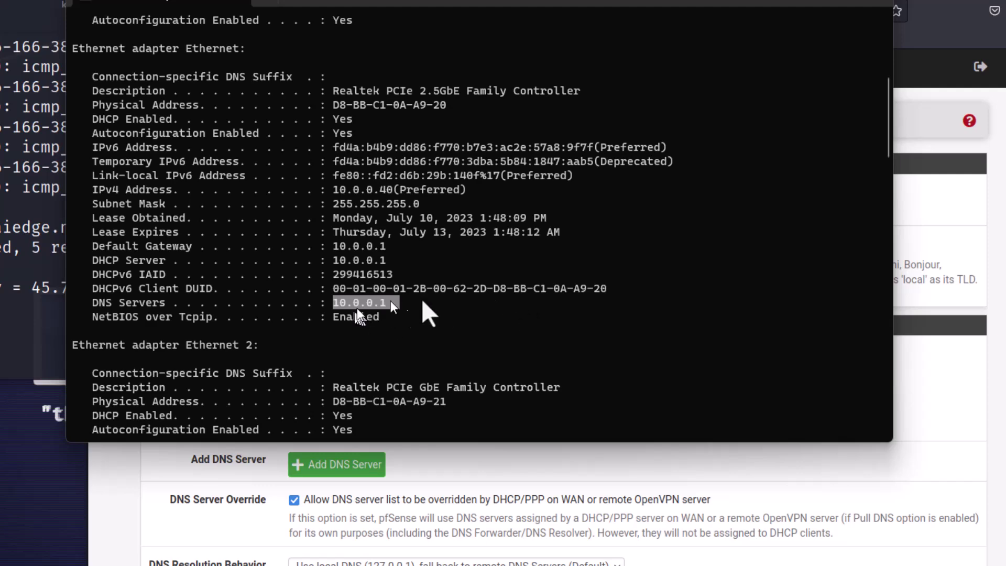
left_click(863, 2)
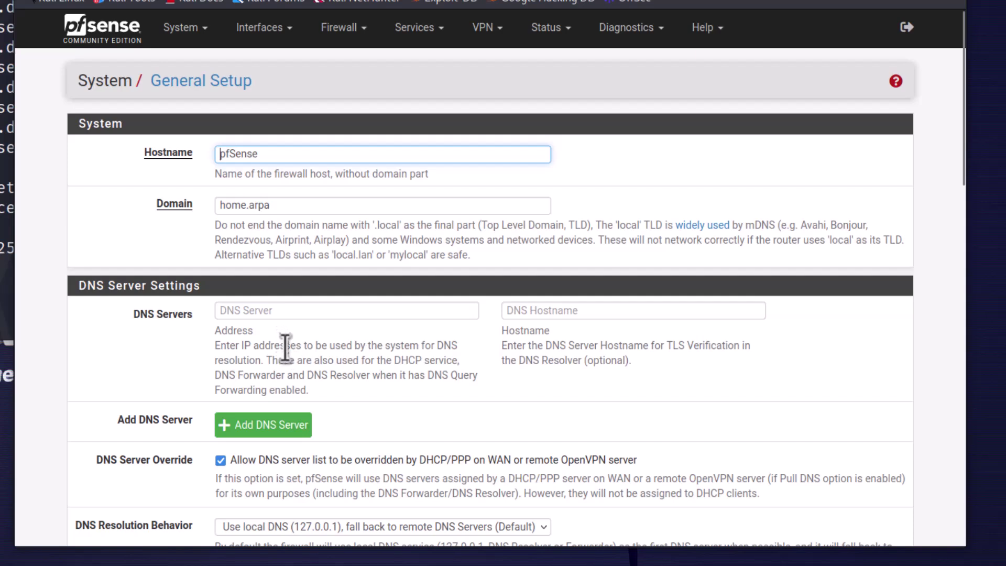
View the DNS Forwarder settings, then scroll through the DNS Resolver general settings
left_click(432, 33)
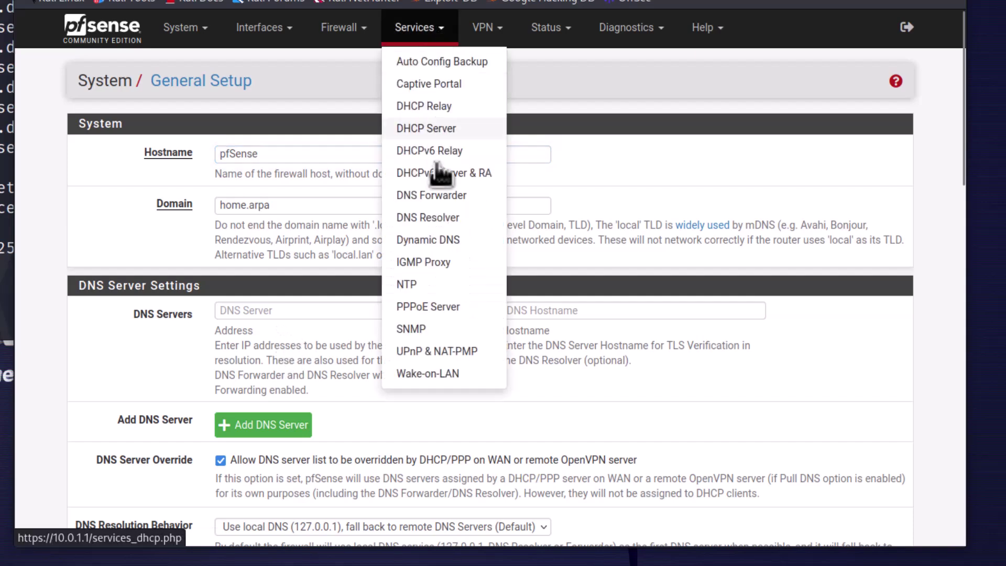
left_click(434, 191)
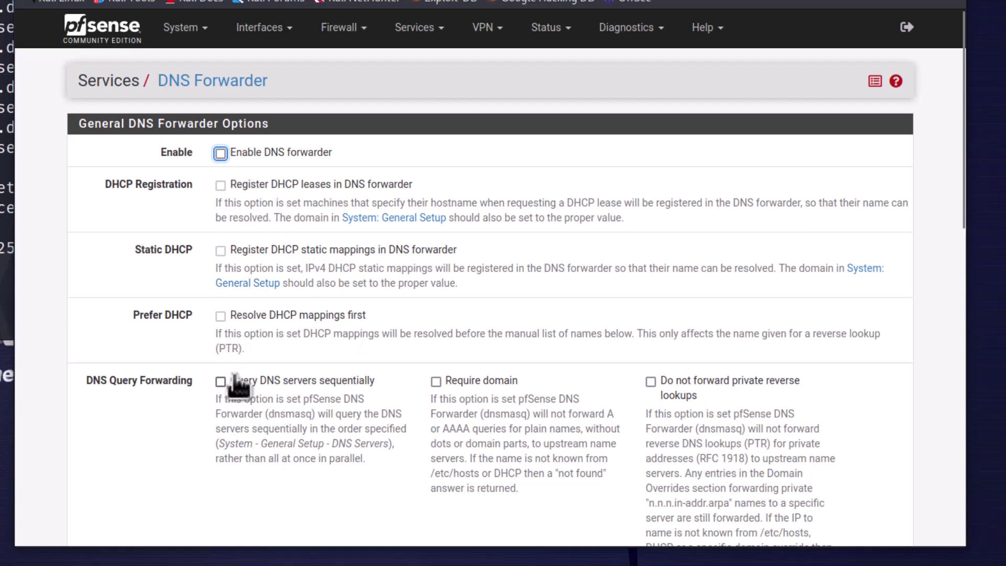
left_click(428, 30)
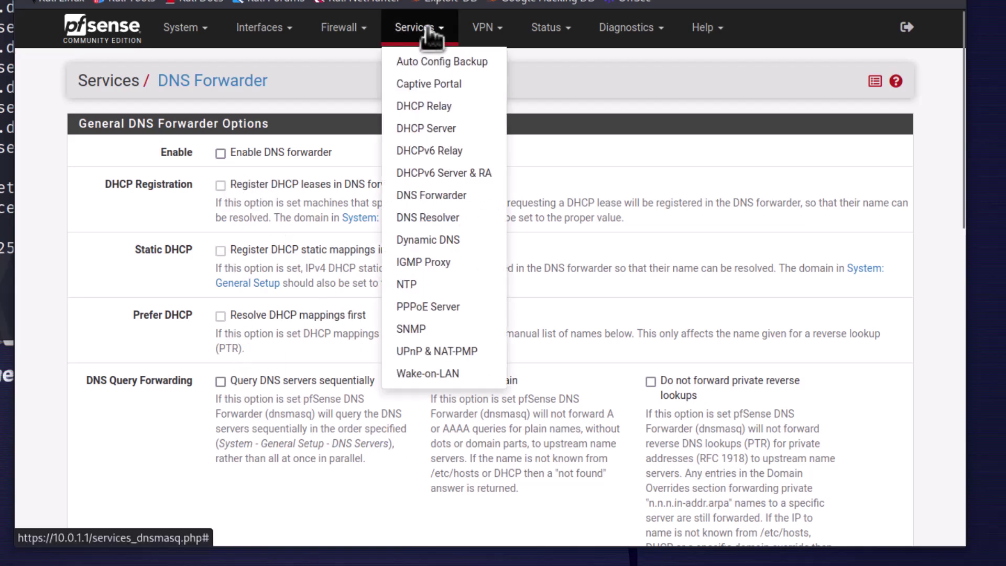
left_click(434, 224)
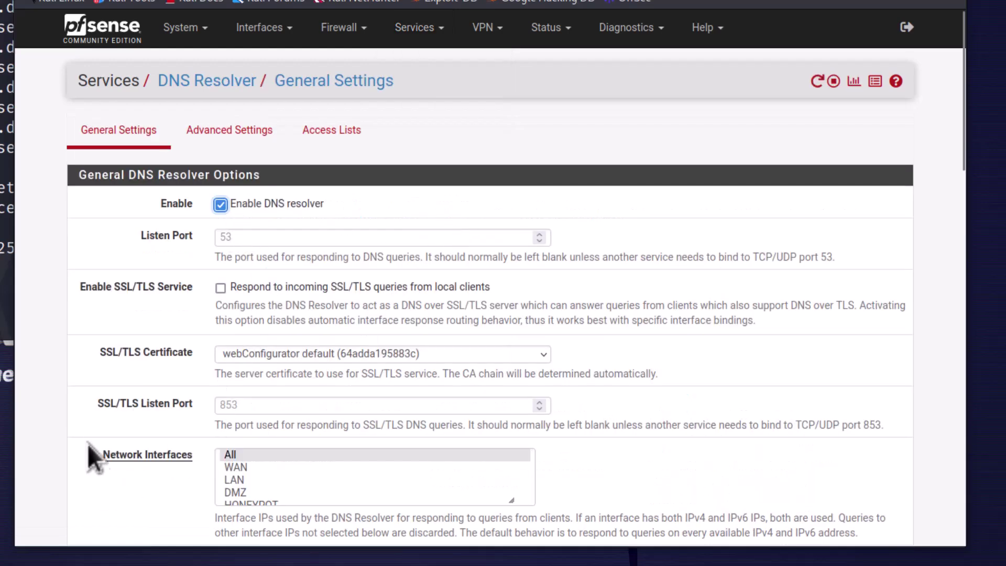
scroll(88, 433, "down", 5)
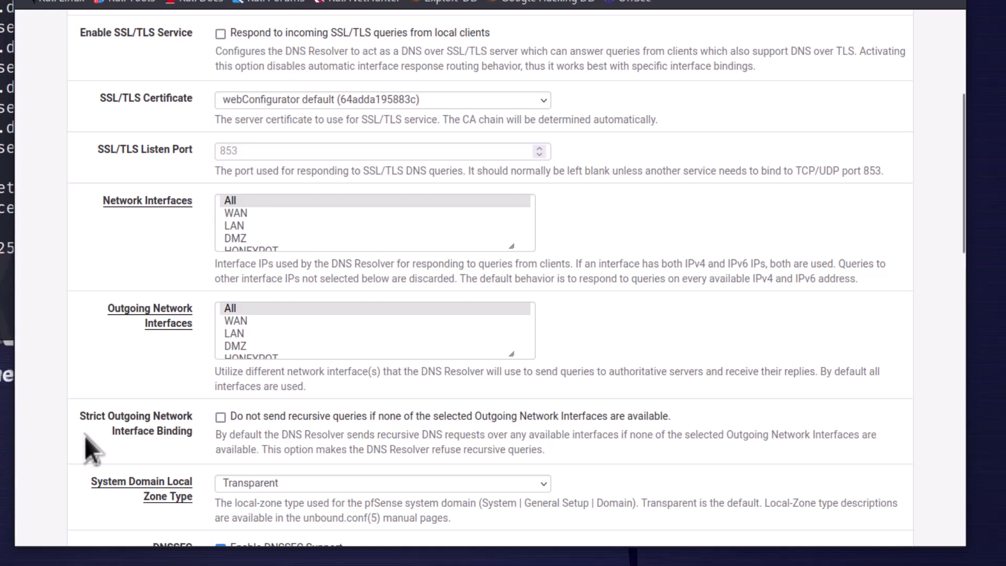
scroll(83, 430, "up", 5)
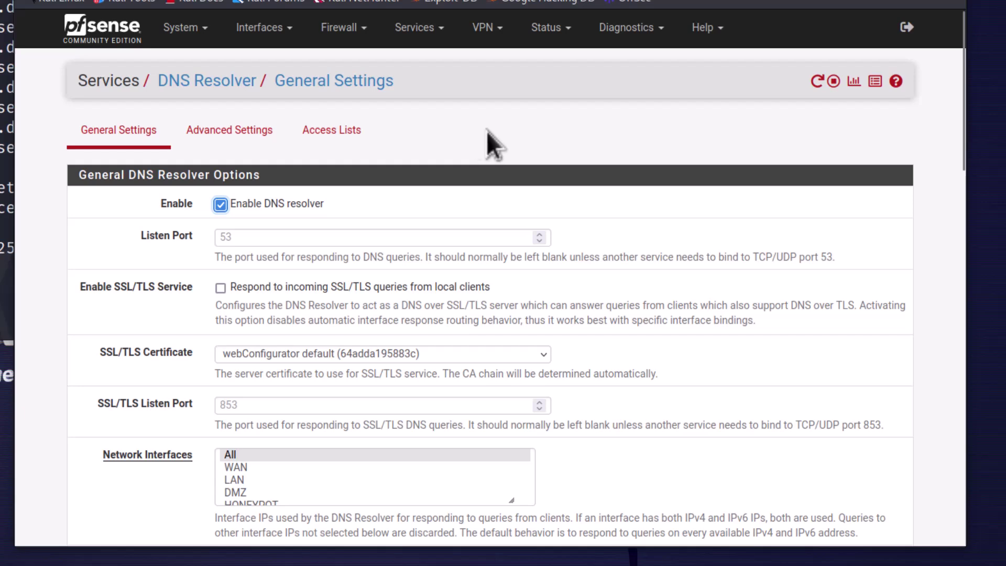
Open Firewall > Rules and show the LAN interface's rule list
left_click(340, 30)
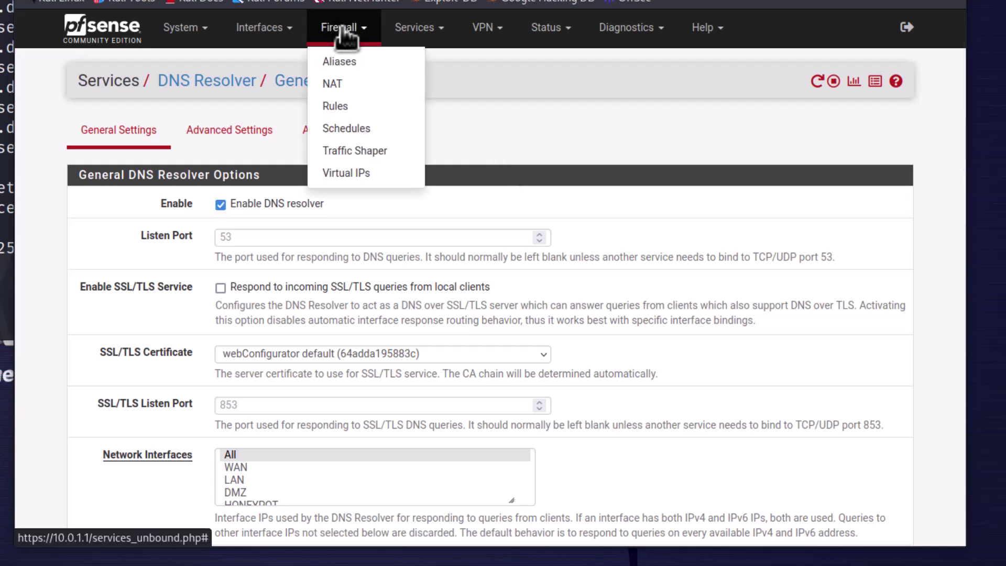
left_click(336, 106)
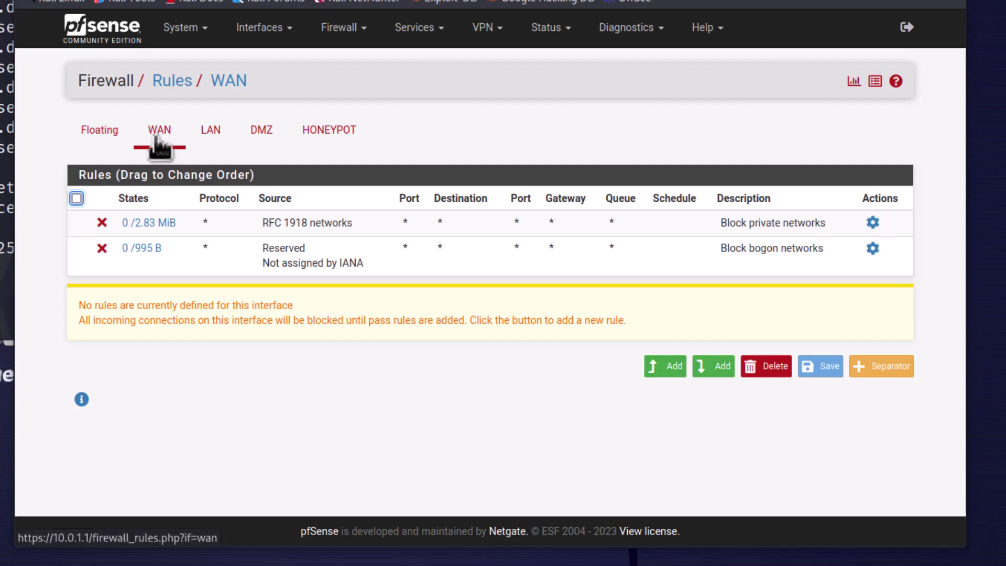
mouse_move(149, 245)
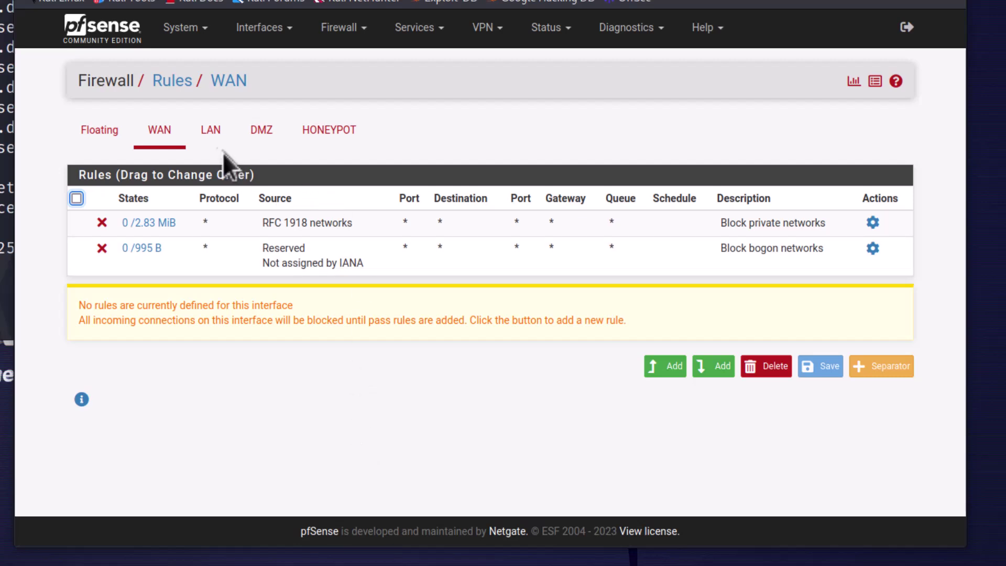
left_click(212, 133)
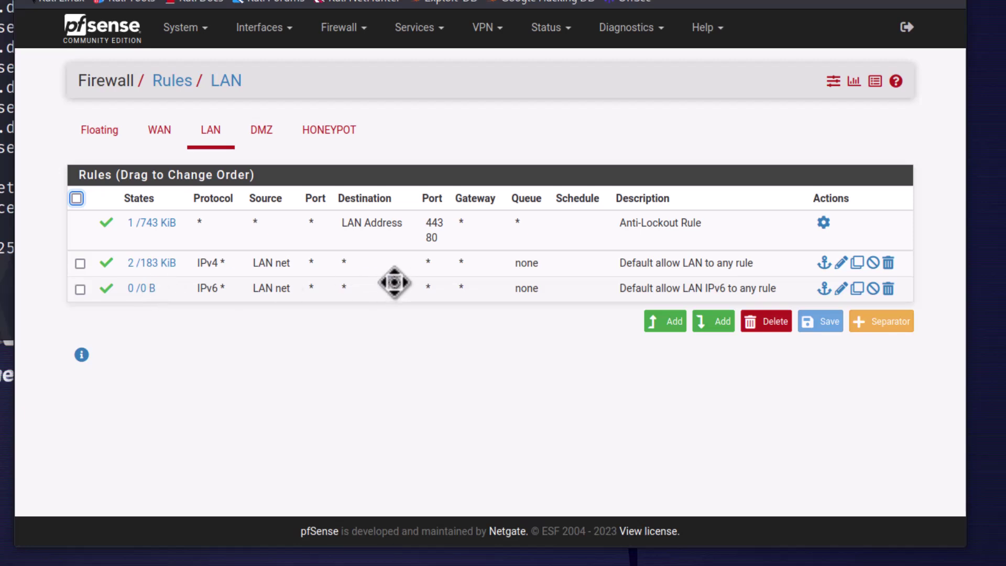
Edit the 'Default allow LAN to any rule', keeping its action as Pass
left_click(591, 267)
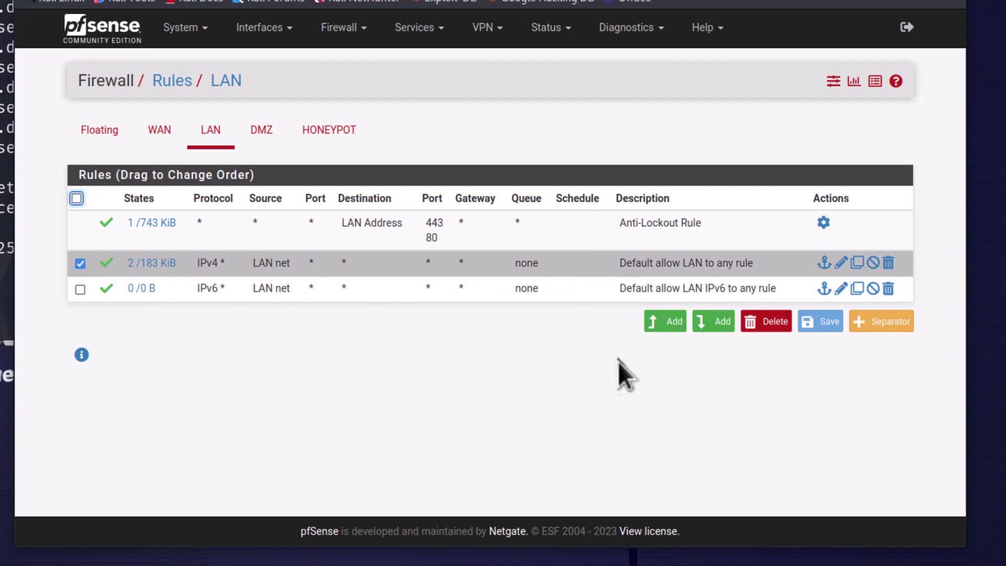
left_click(841, 262)
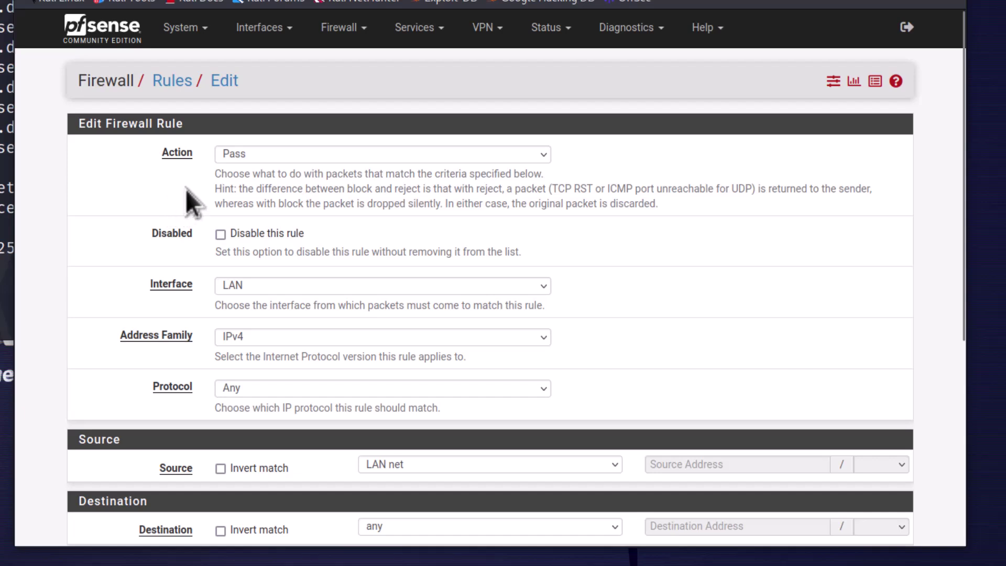
left_click(265, 155)
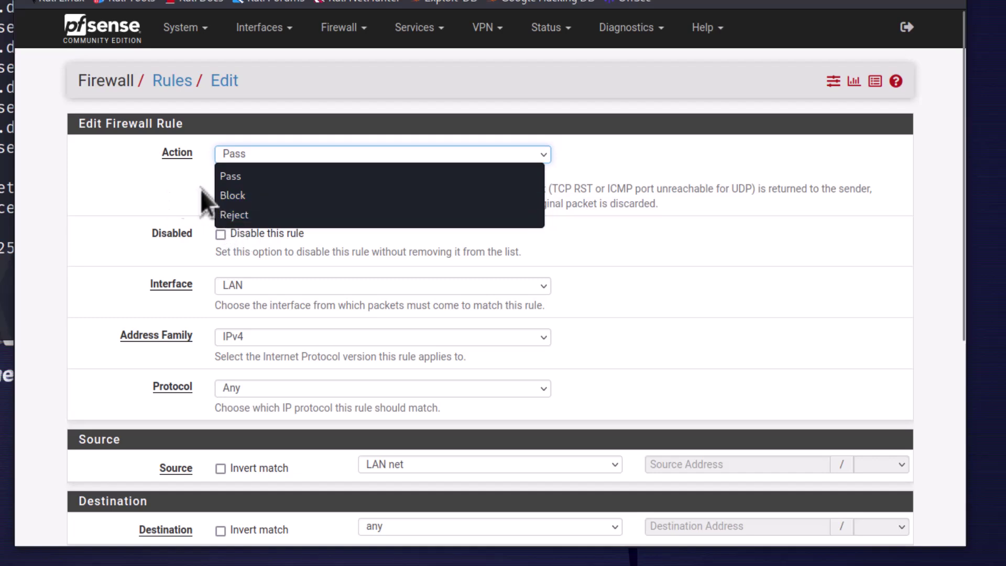
left_click(243, 176)
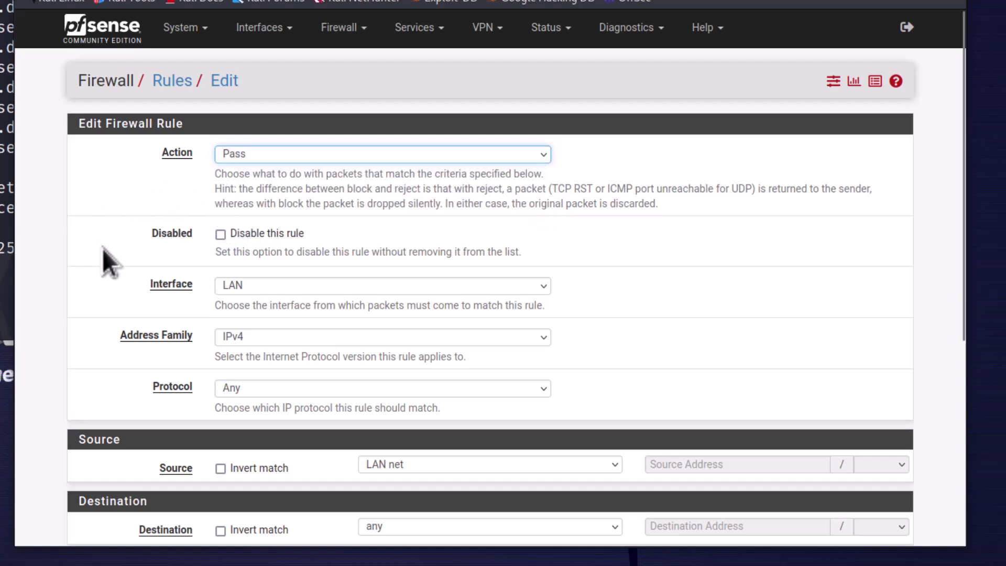
Review the rule's remaining settings and return to the LAN rules list without saving
scroll(105, 257, "down", 3)
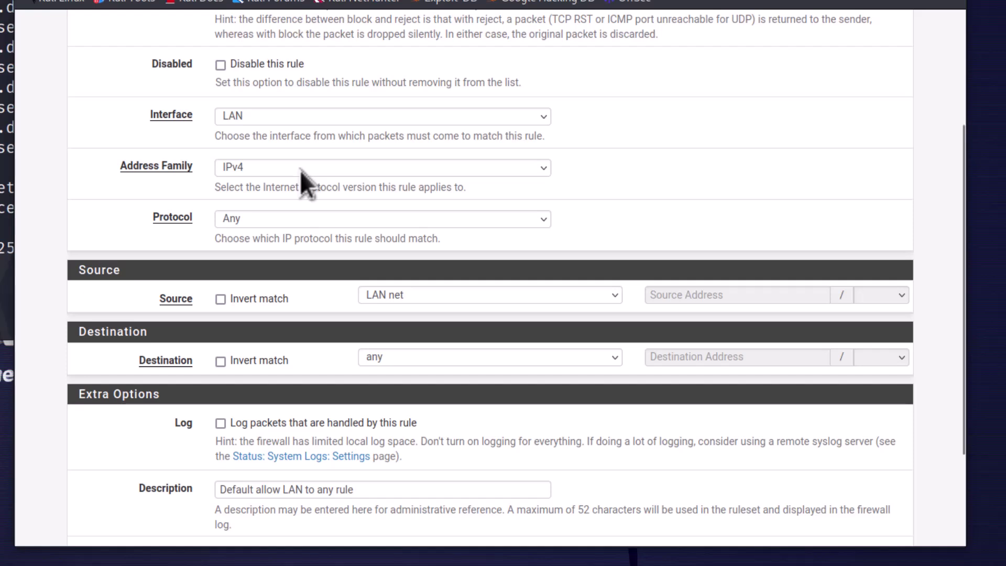
scroll(300, 171, "down", 3)
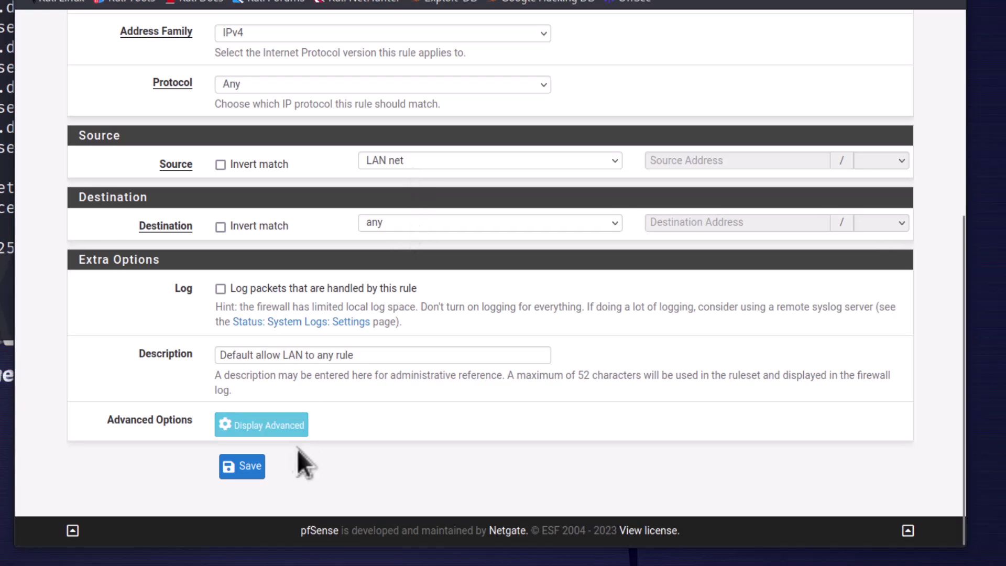
double_click(269, 354)
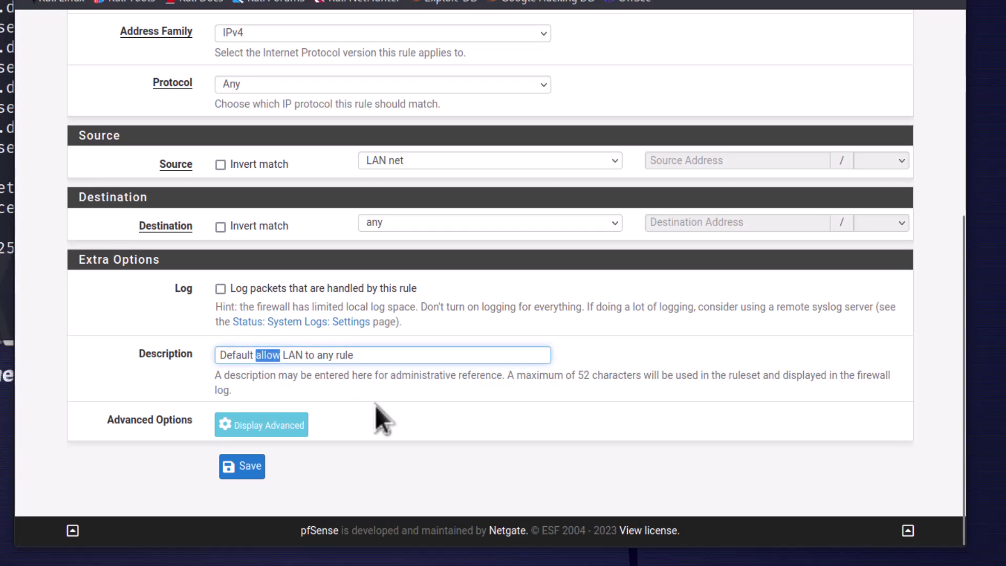
scroll(374, 398, "up", 5)
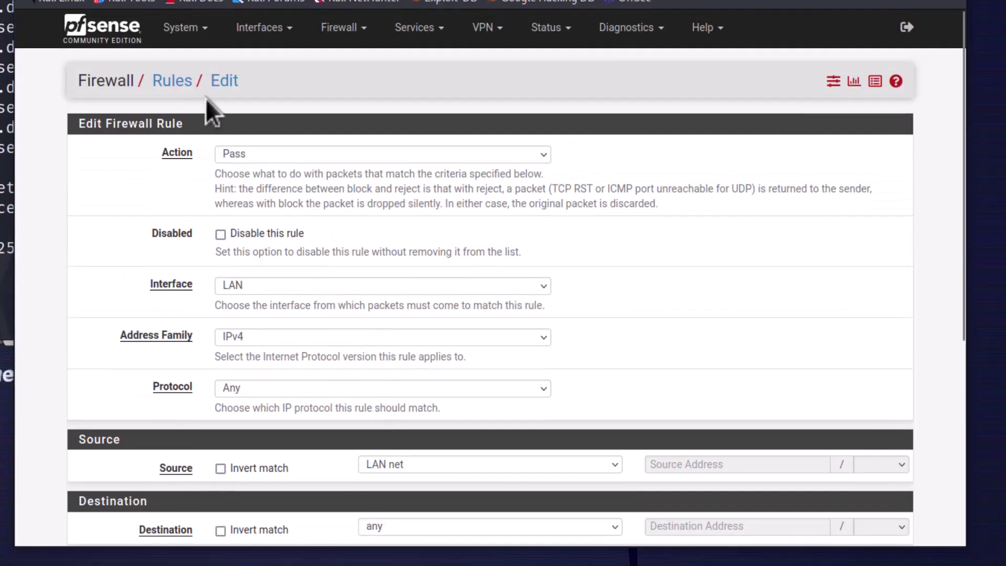
left_click(174, 80)
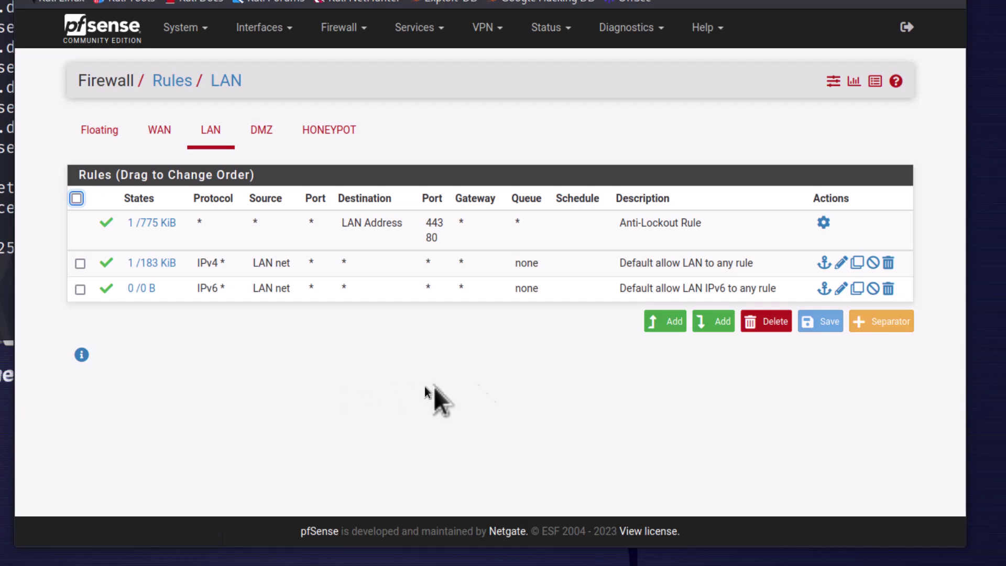
left_click(841, 288)
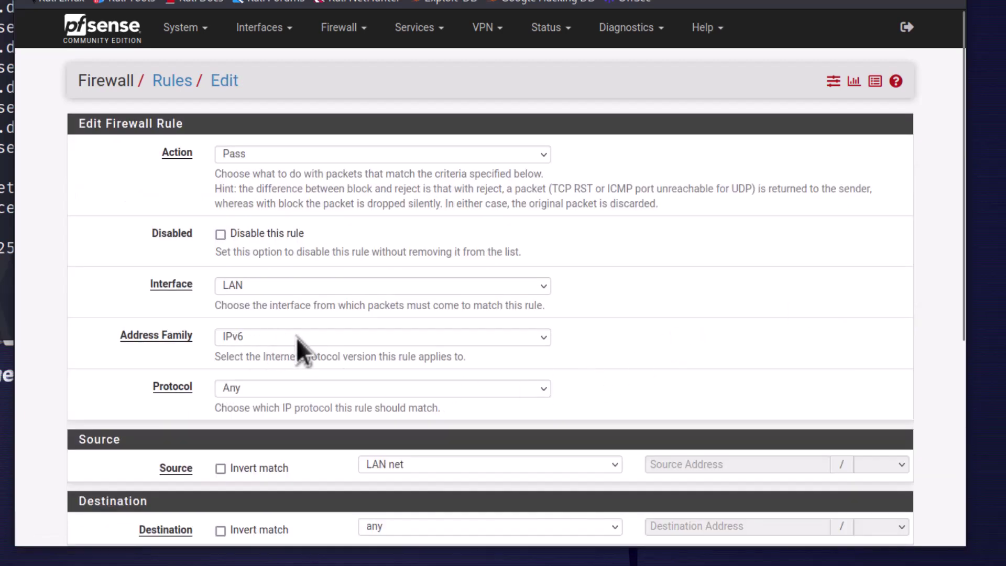
scroll(309, 340, "down", 5)
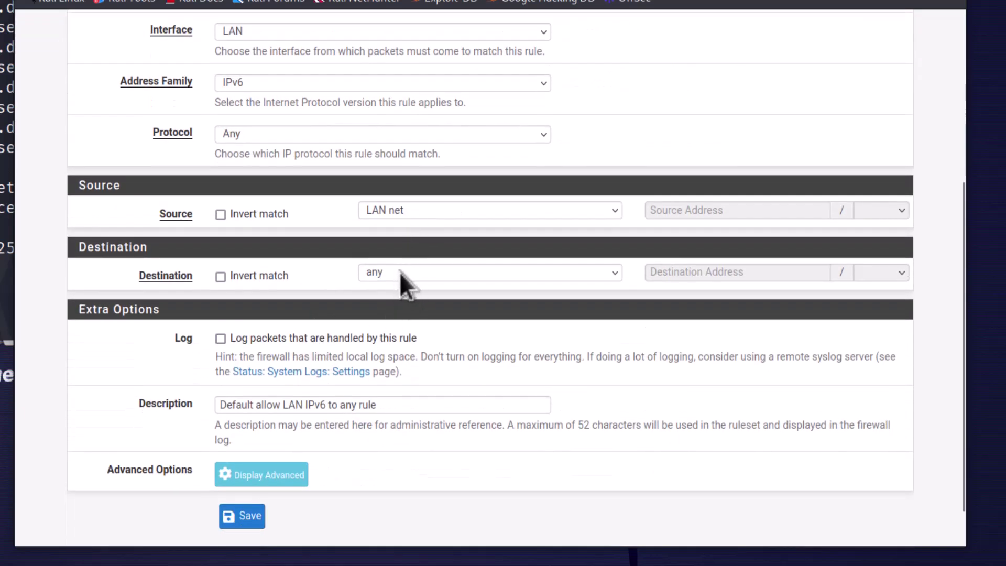
scroll(417, 412, "up", 3)
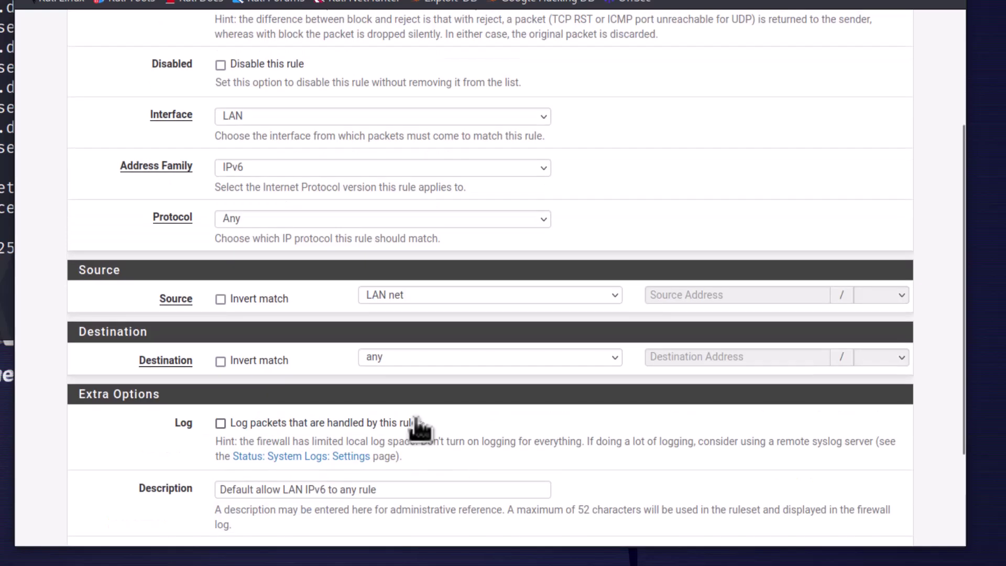
scroll(411, 411, "down", 4)
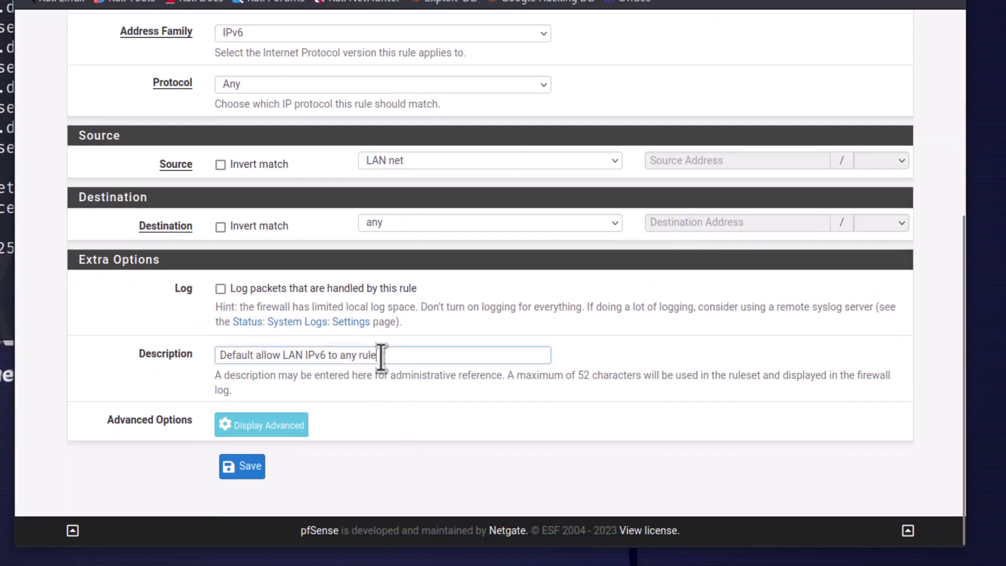
left_click_drag(384, 355, 189, 355)
scroll(450, 403, "up", 5)
left_click(166, 81)
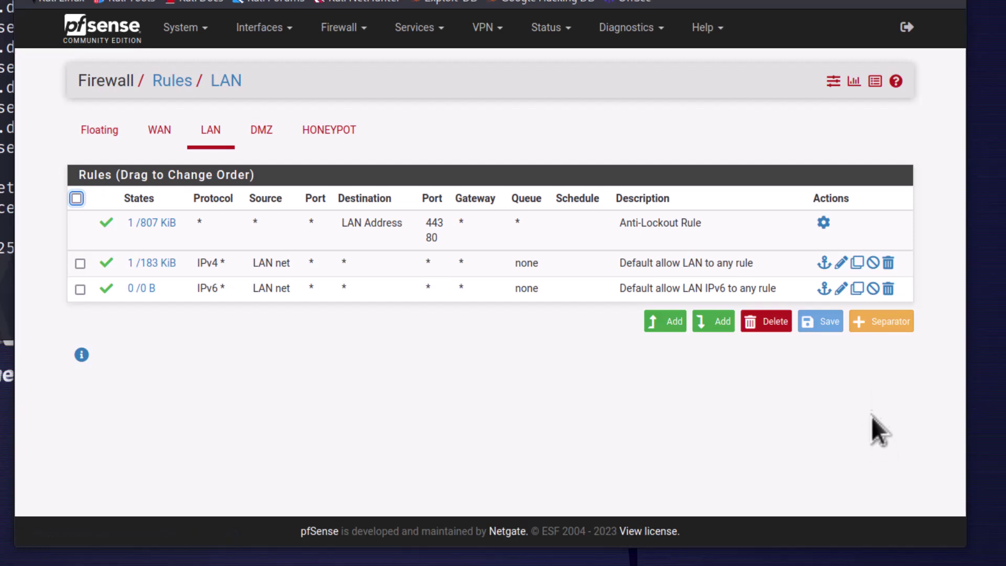
Add a LAN rules separator labelled 'LAN Firewall Rules'
left_click(885, 318)
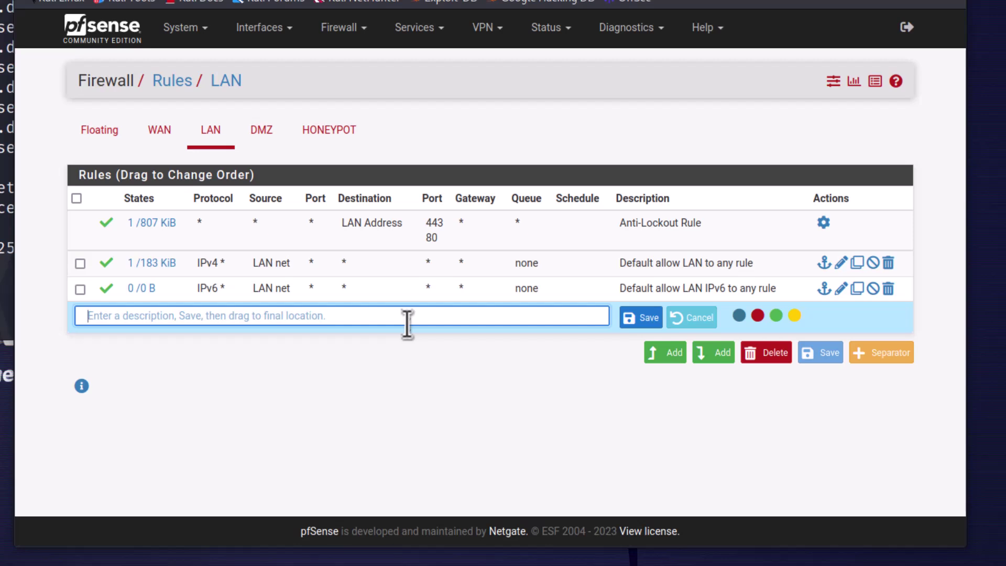
type("LAN Firewall Rules")
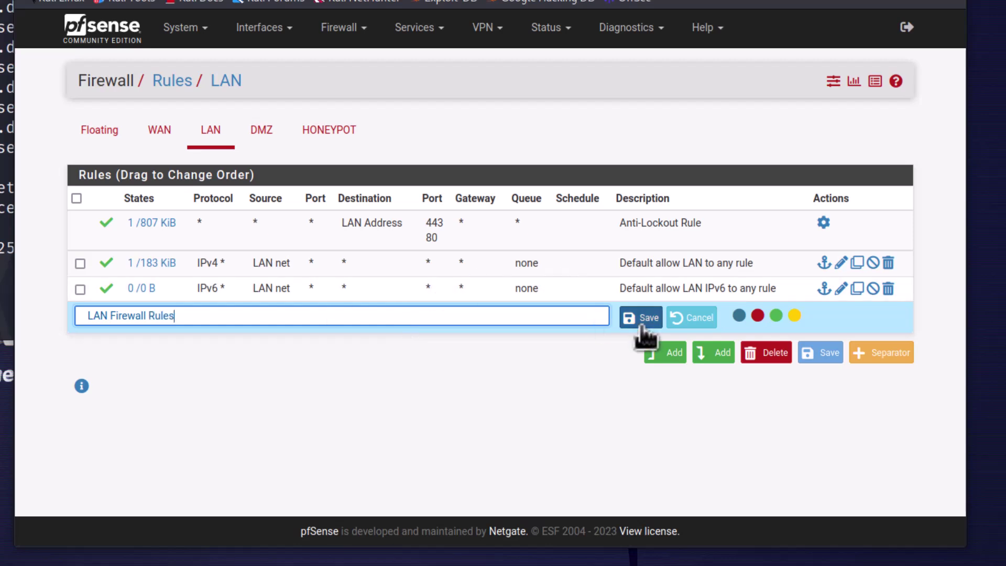
left_click(649, 319)
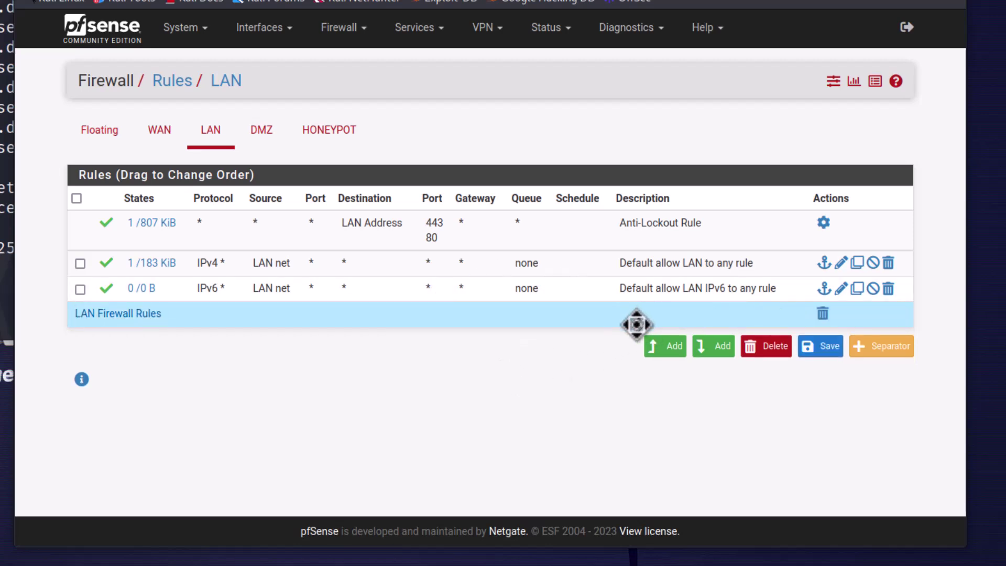
Move the separator above the two default allow-LAN rules and save the new order
left_click_drag(477, 319, 473, 260)
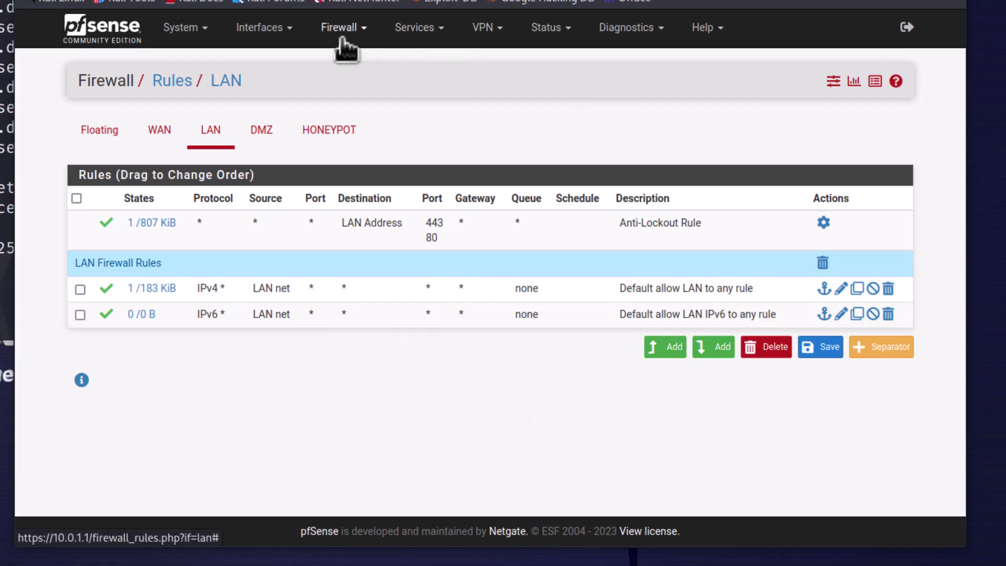
left_click(267, 134)
left_click(552, 314)
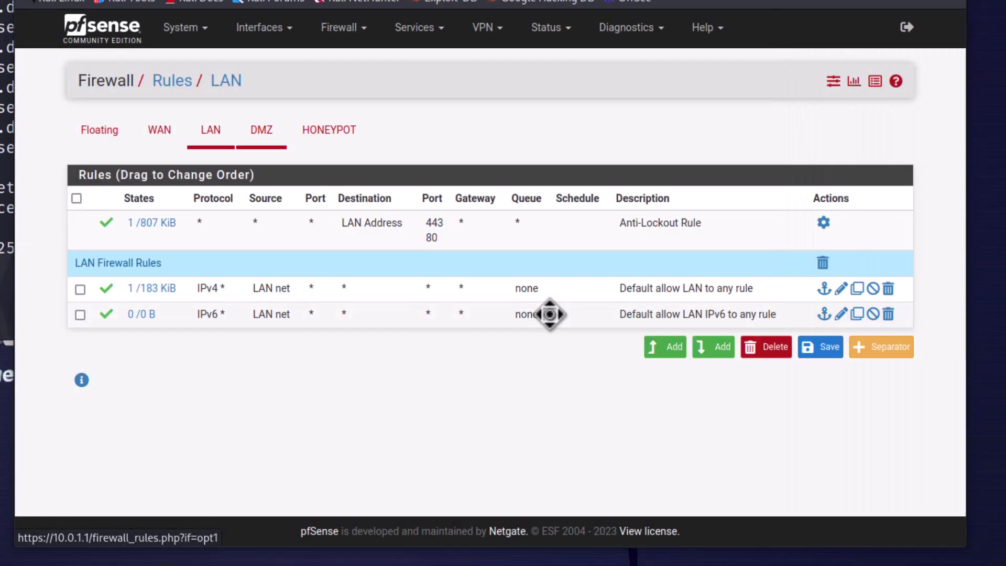
left_click(829, 349)
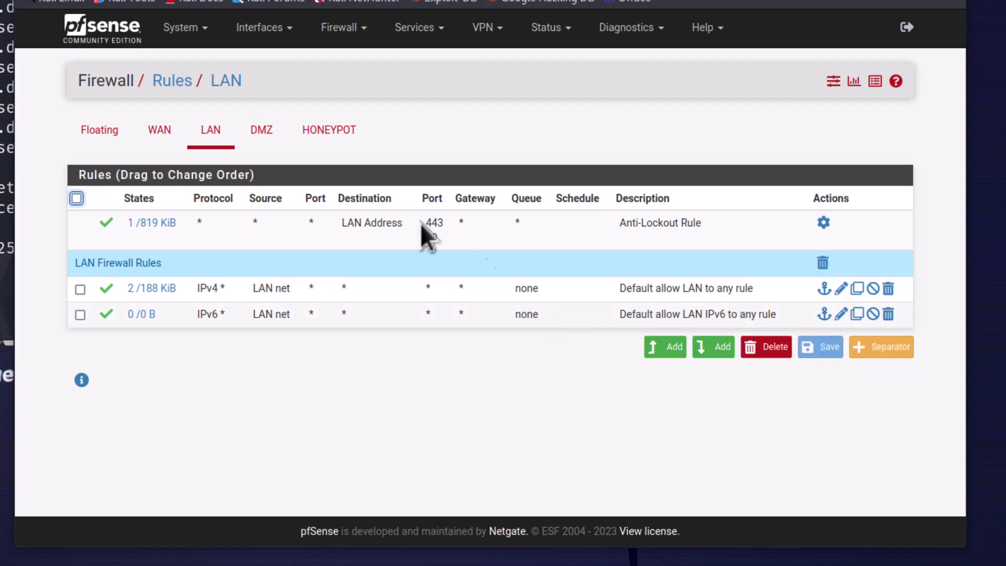
Review the DMZ IPv6 allow rule's settings in its edit page
left_click(265, 137)
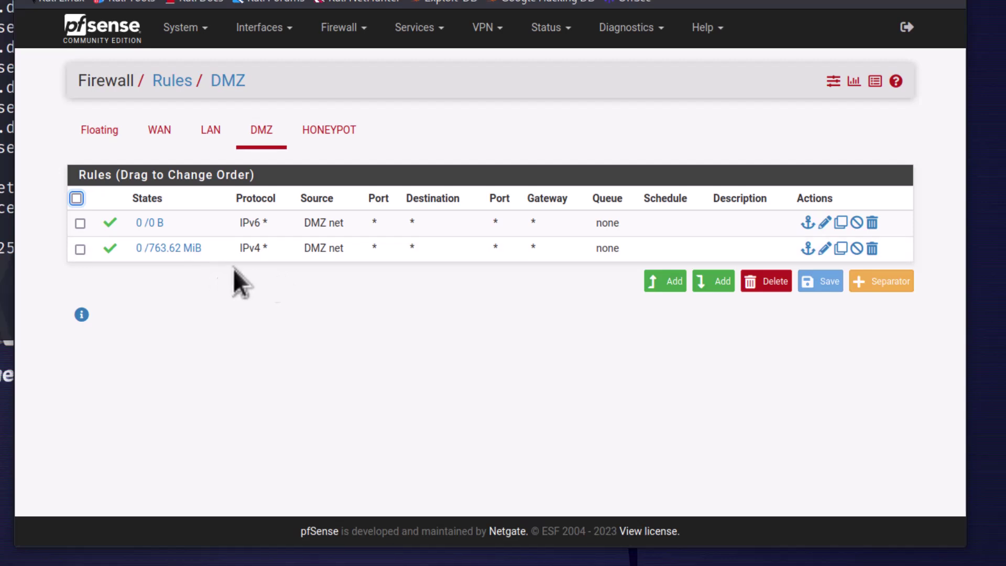
left_click(826, 224)
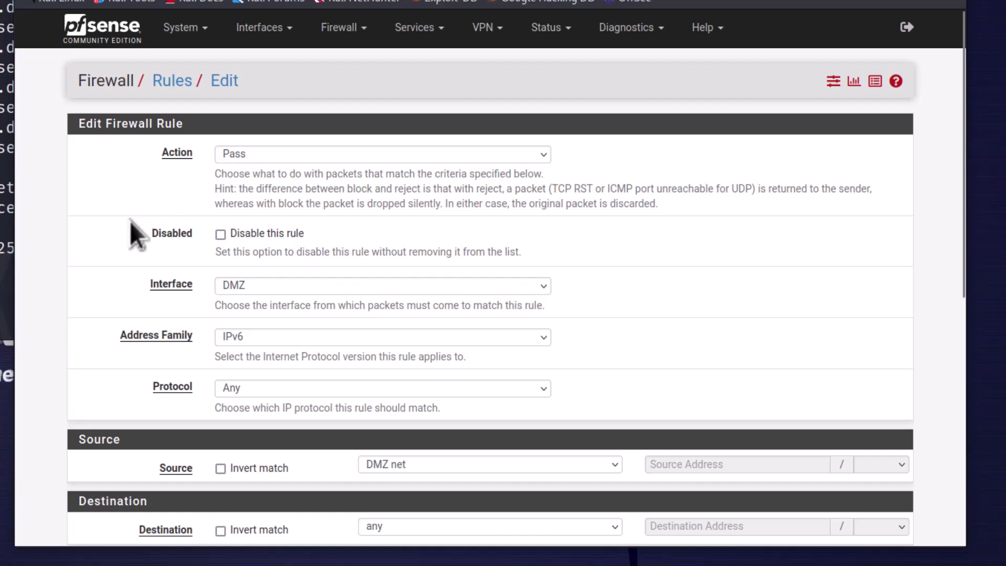
scroll(136, 273, "down", 2)
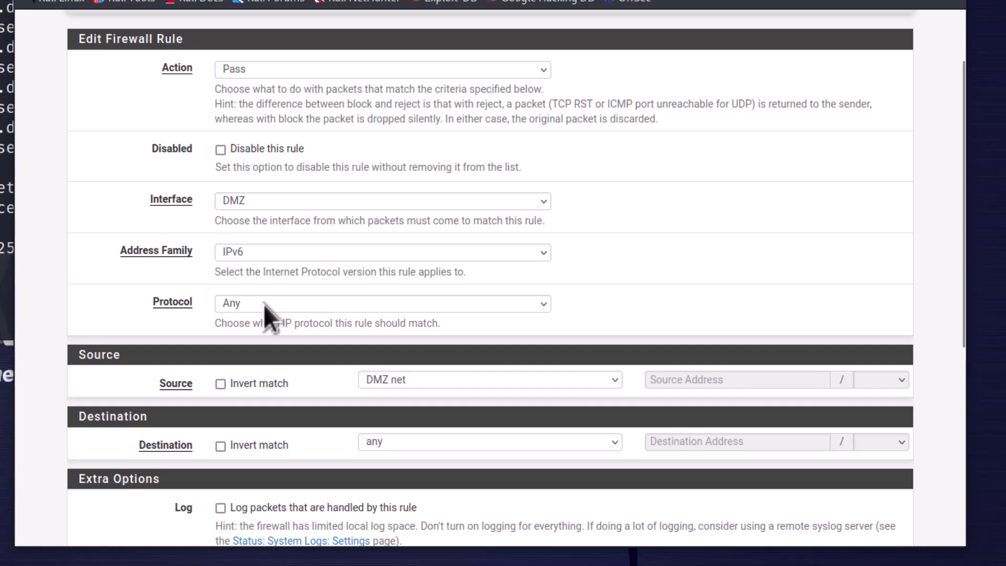
scroll(272, 303, "down", 4)
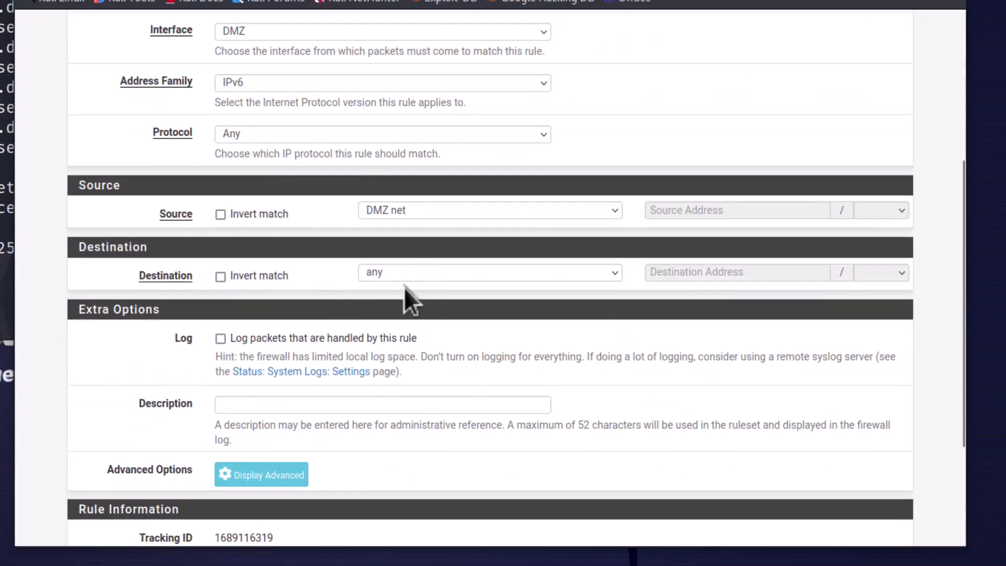
scroll(394, 297, "up", 6)
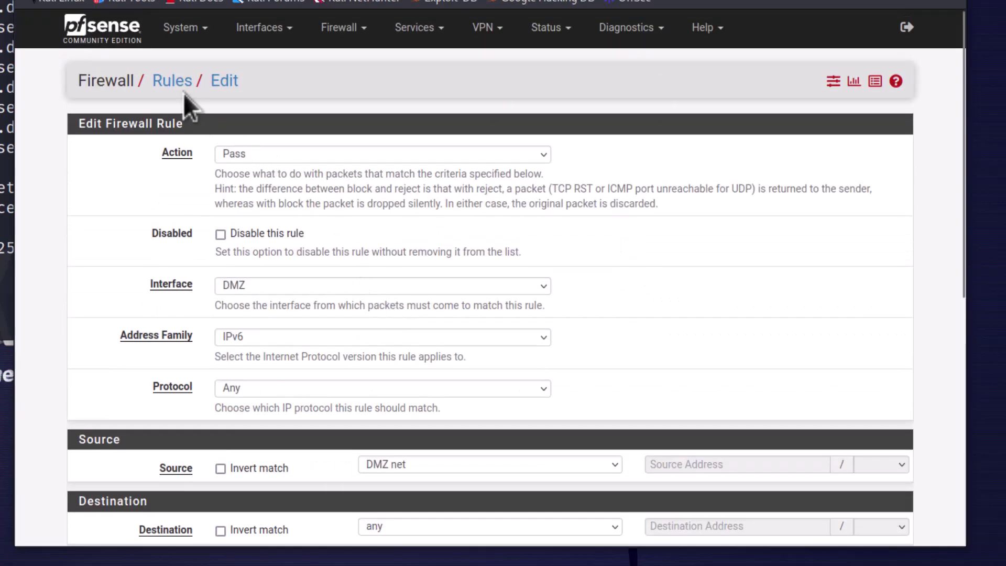
Back on the DMZ rules list, drag the IPv4 allow rule above the IPv6 rule
left_click(183, 88)
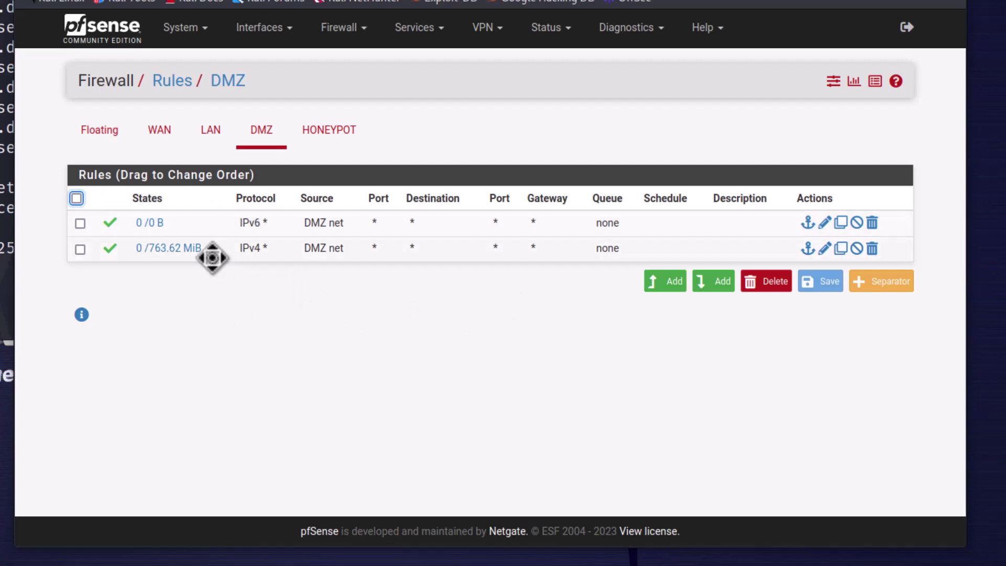
left_click_drag(426, 253, 431, 222)
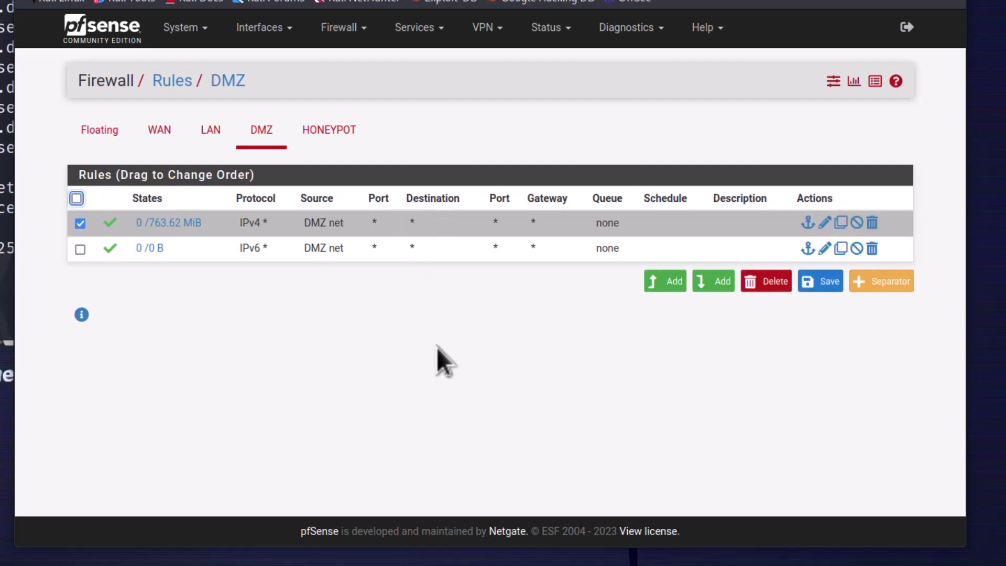
left_click(79, 224)
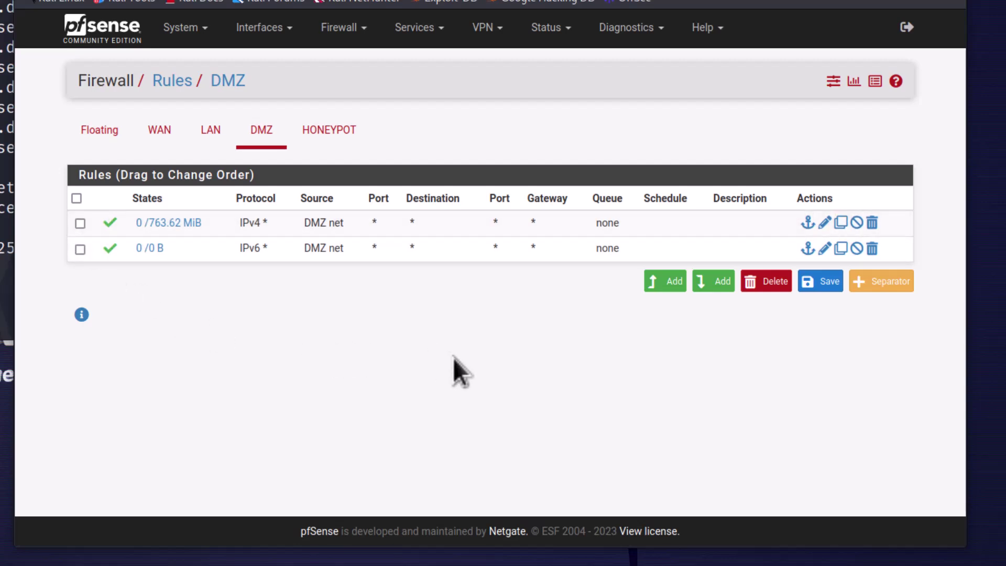